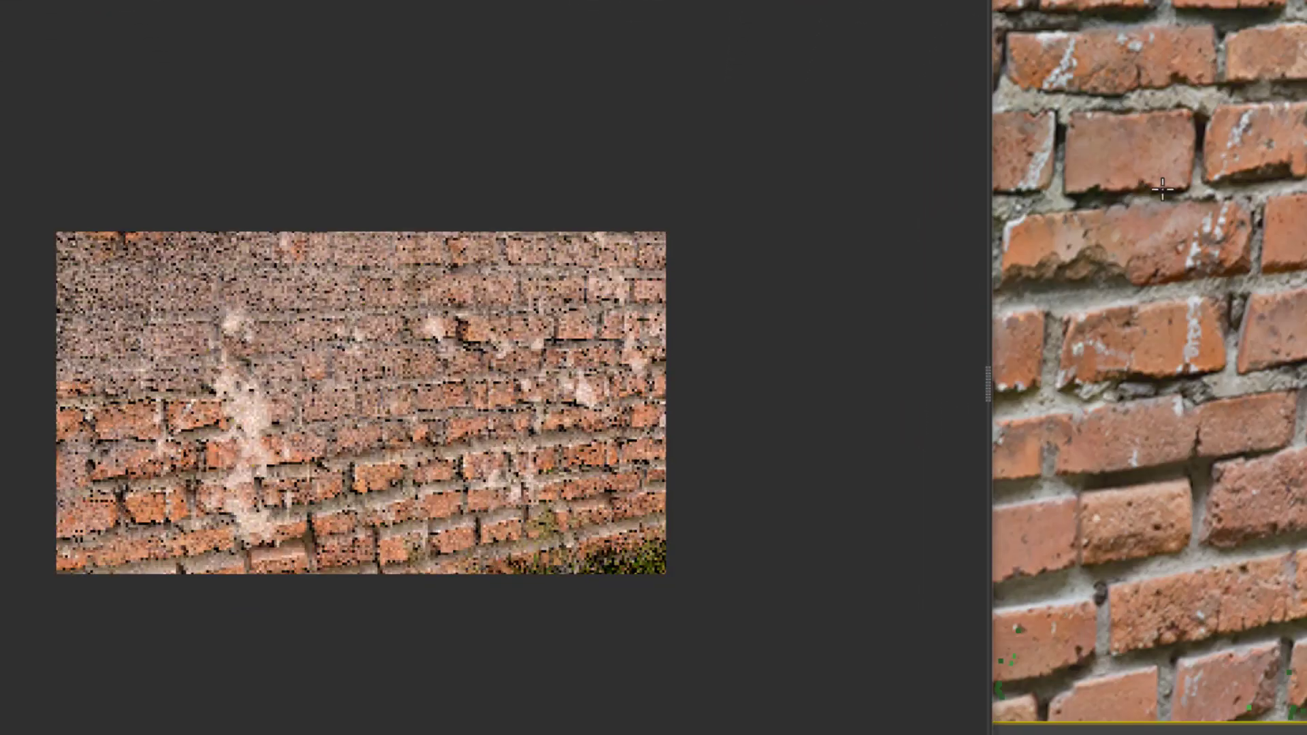
pyautogui.keyDown('alt'); pyautogui.moveTo(1135, 185); pyautogui.dragTo(1195, 195, button='middle'); pyautogui.keyUp('alt')
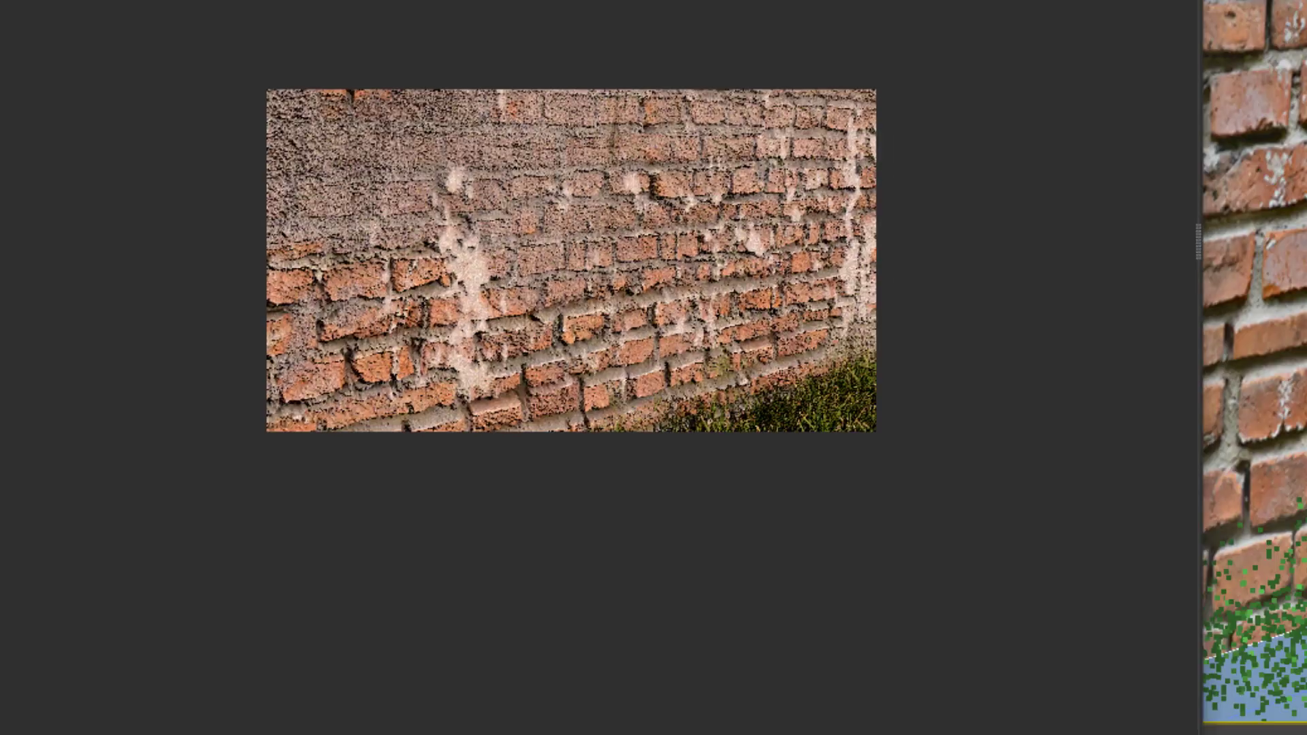
pyautogui.moveTo(992, 12); pyautogui.dragTo(916, 0)
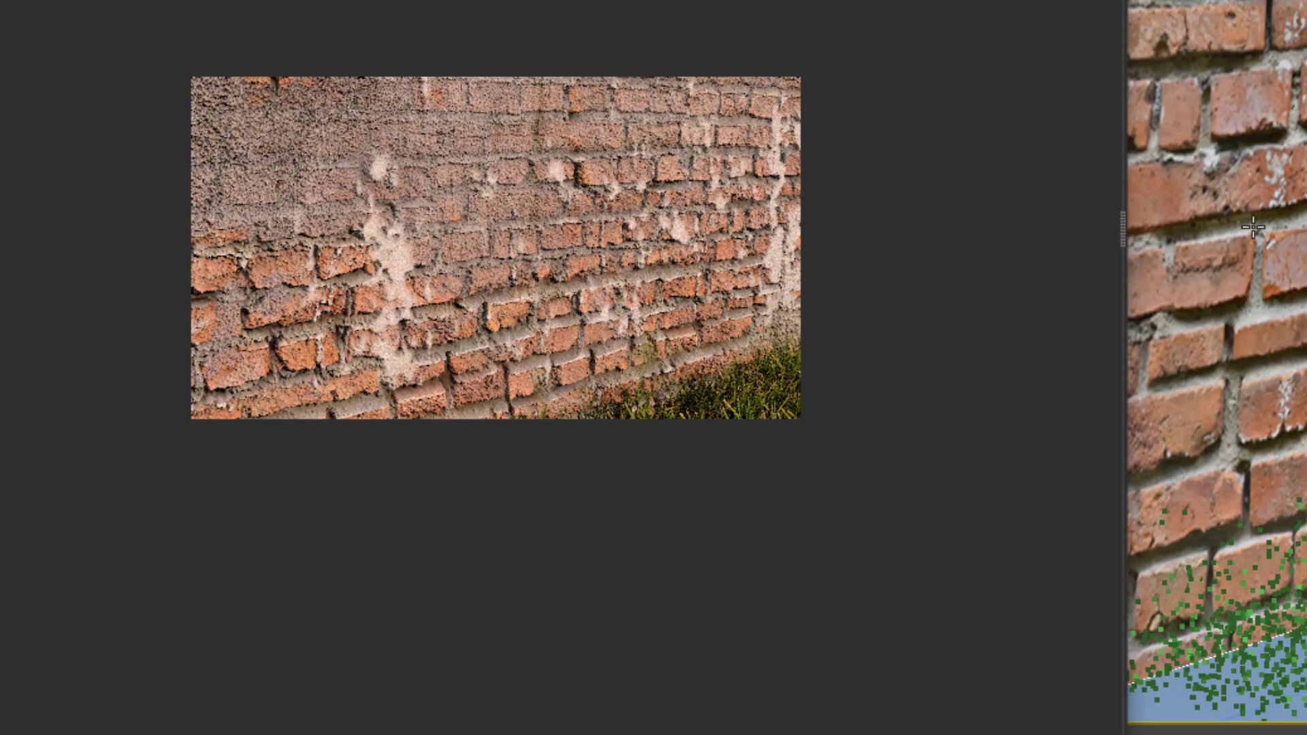
pyautogui.keyDown('alt'); pyautogui.moveTo(1256, 233); pyautogui.dragTo(1266, 267, button='middle'); pyautogui.keyUp('alt')
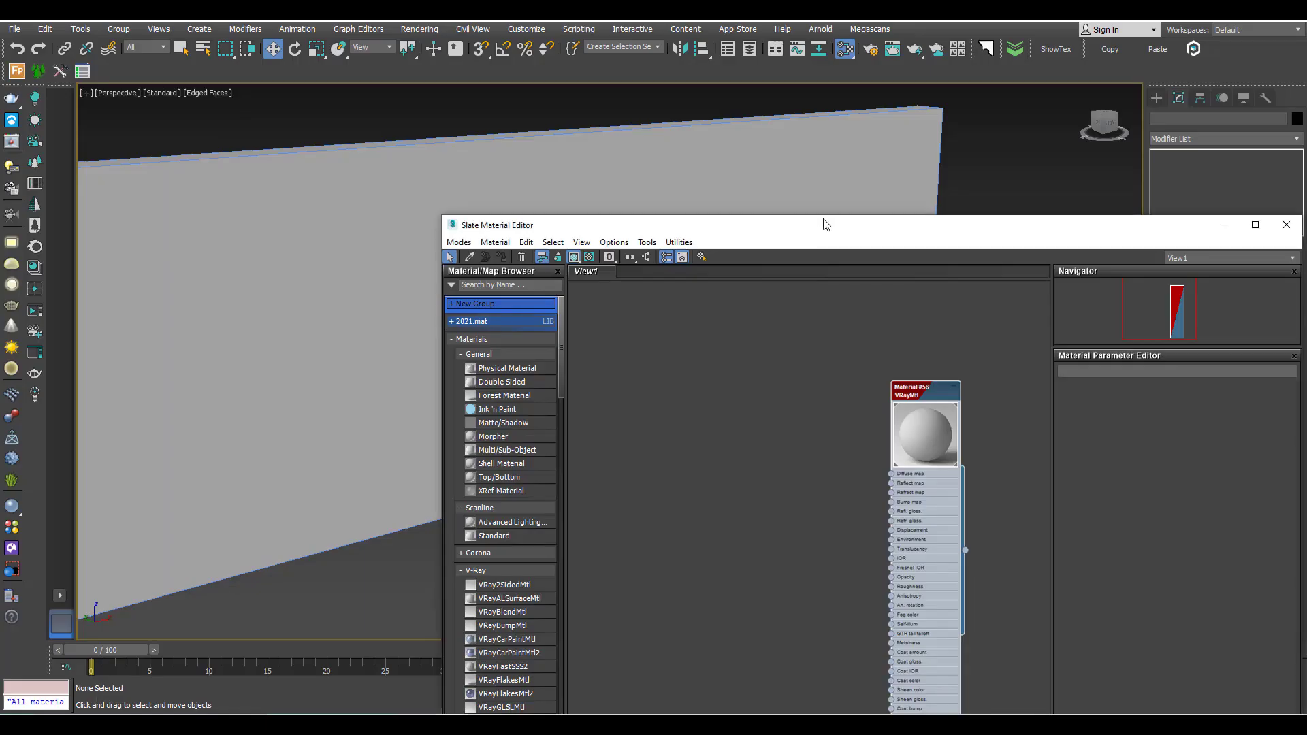
# Add a Composite map node to the material graph beside the VRayMtl material.
pyautogui.moveTo(823, 222); pyautogui.dragTo(756, 136)
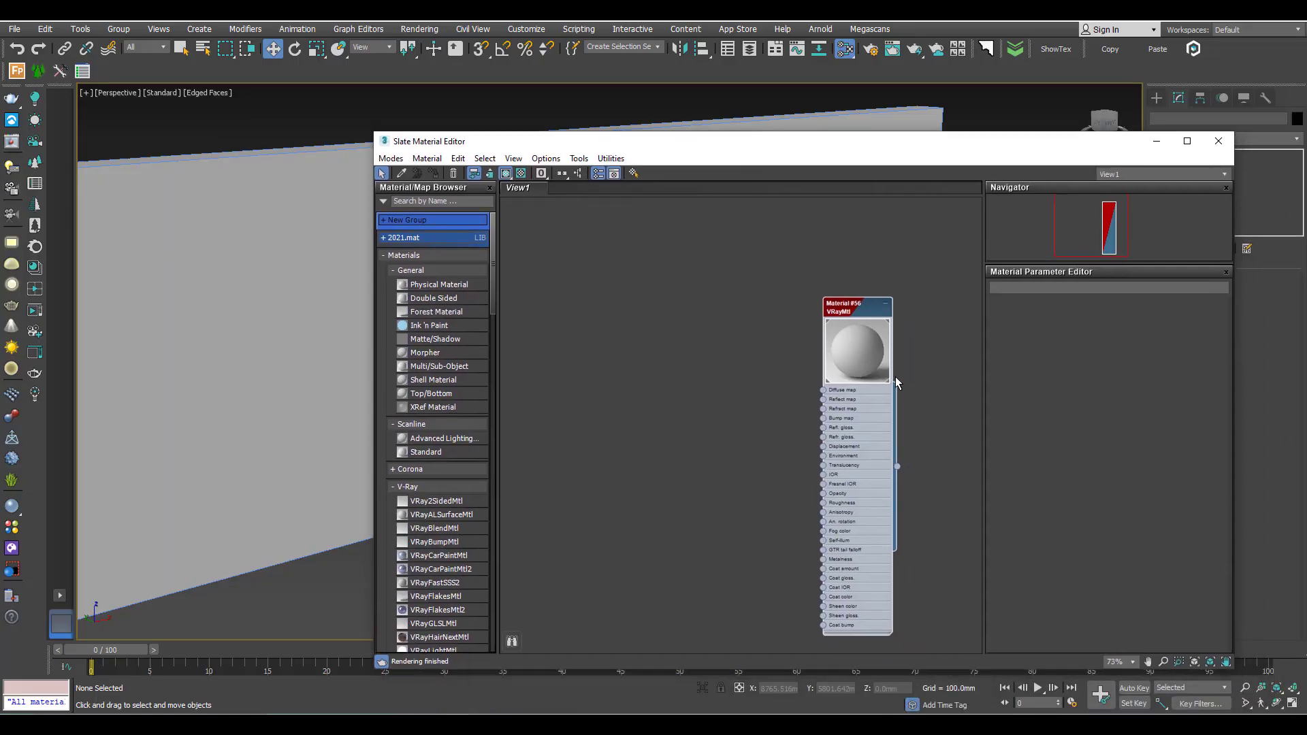
pyautogui.moveTo(896, 377); pyautogui.dragTo(887, 378, button='middle')
pyautogui.click(623, 307)
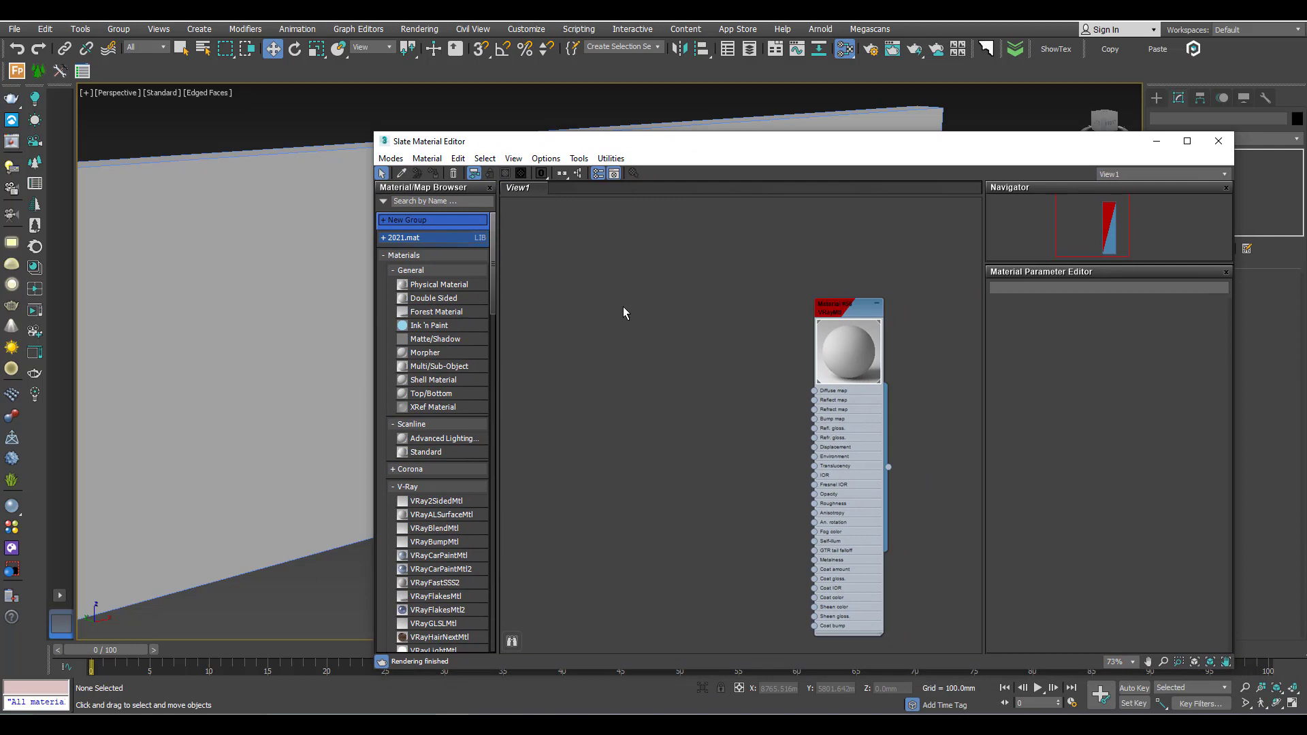
pyautogui.rightClick(599, 279)
pyautogui.moveTo(653, 328)
pyautogui.moveTo(776, 328)
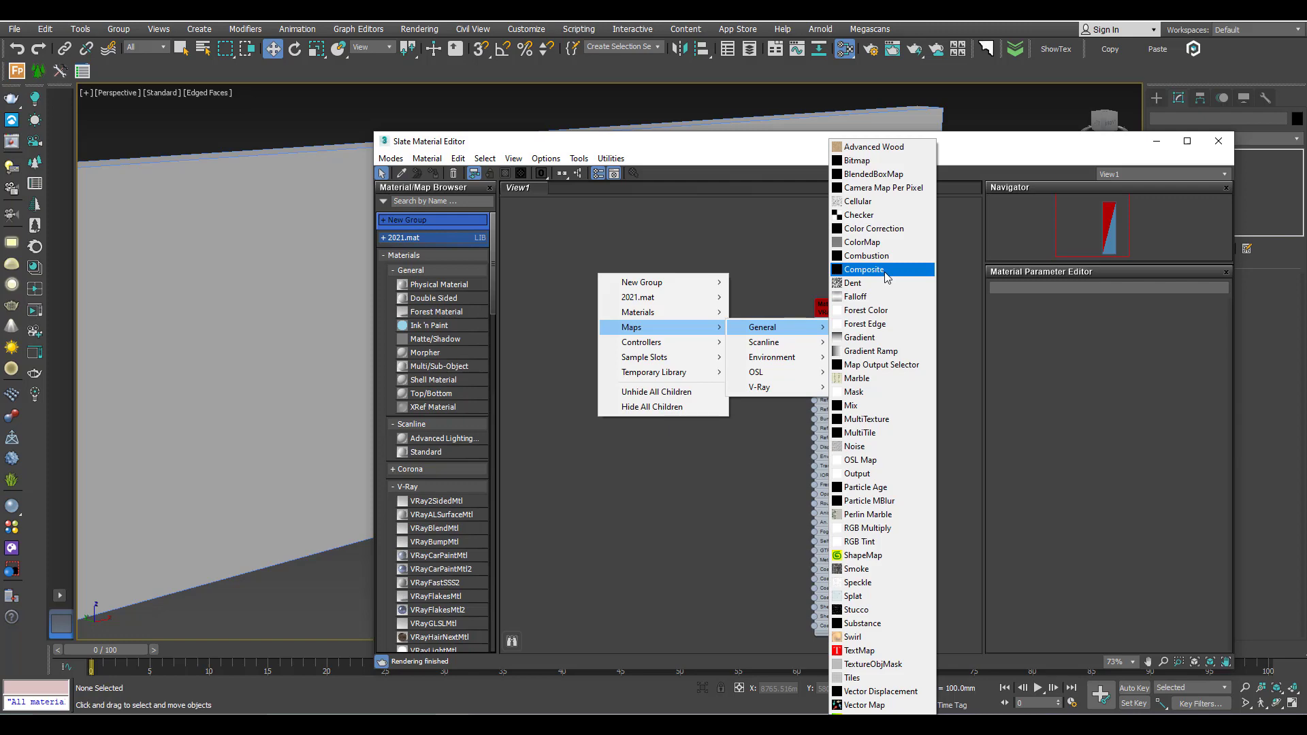
pyautogui.click(887, 276)
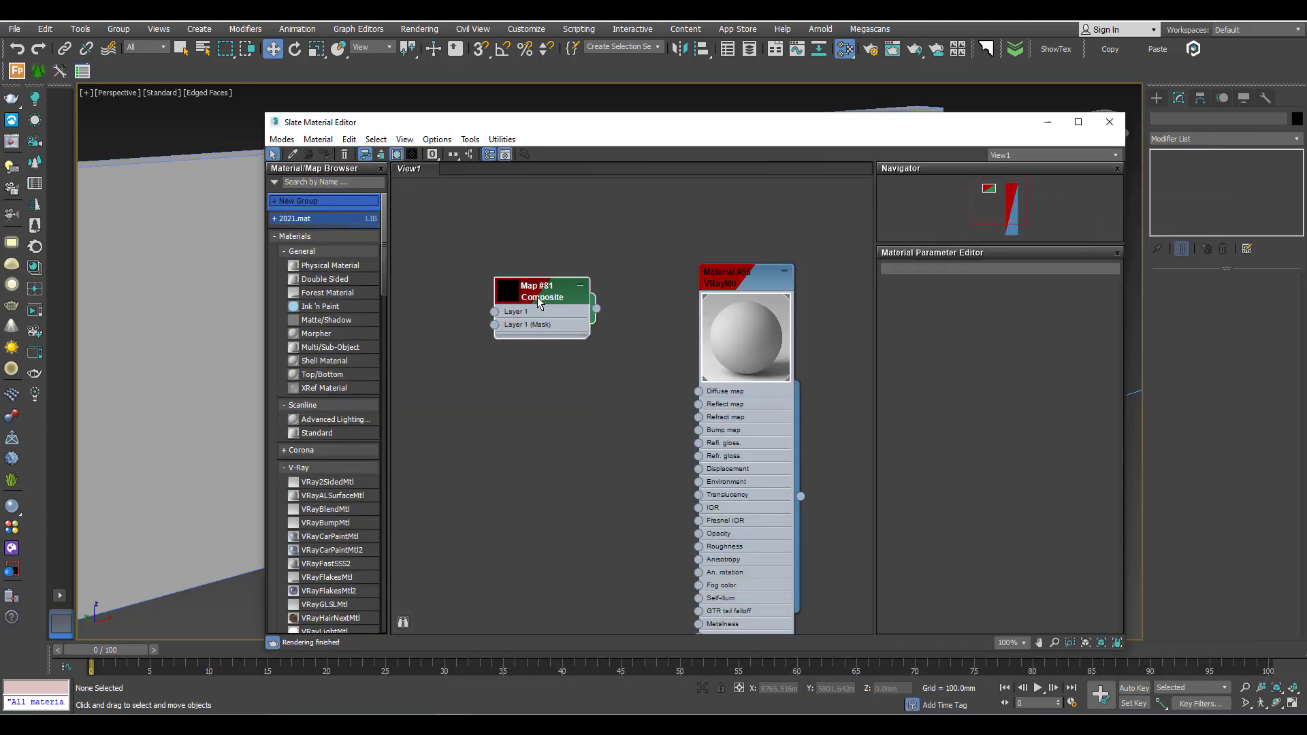
# Add three more layers to the Composite map so that it has four layers in total.
pyautogui.doubleClick(537, 301)
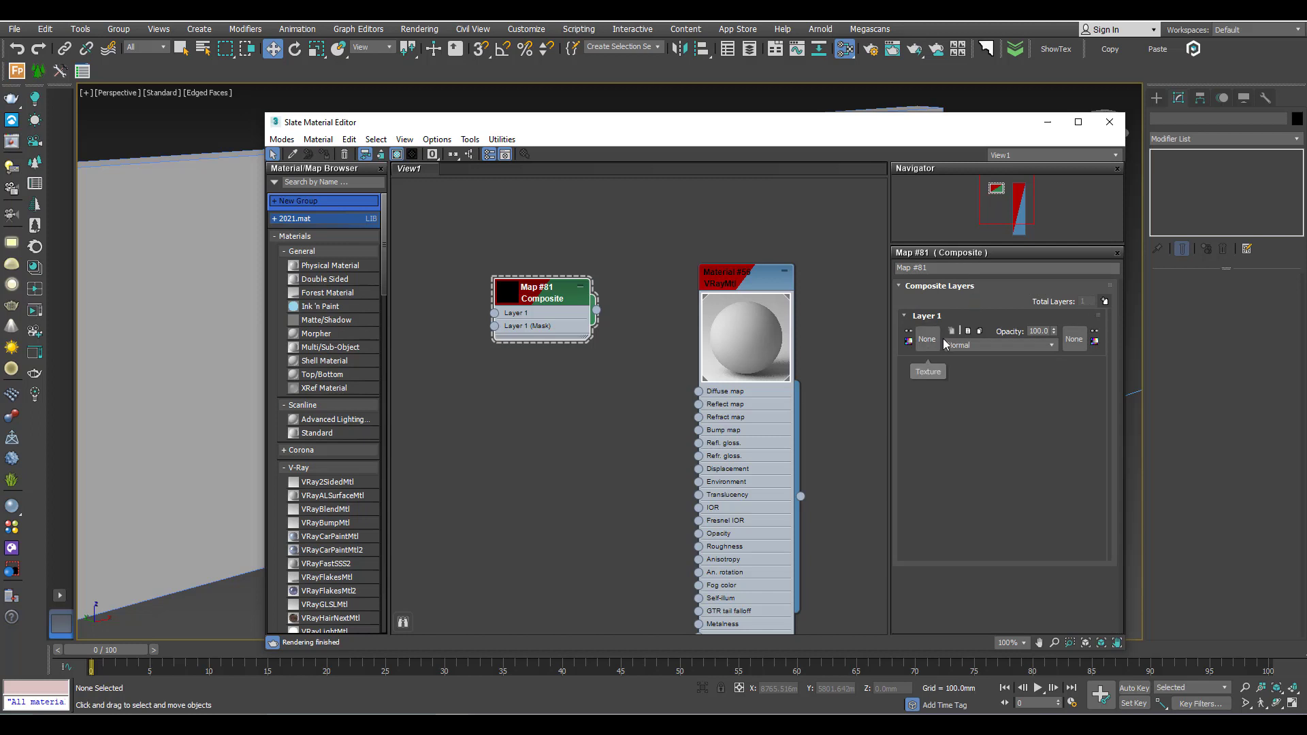
pyautogui.click(1104, 301)
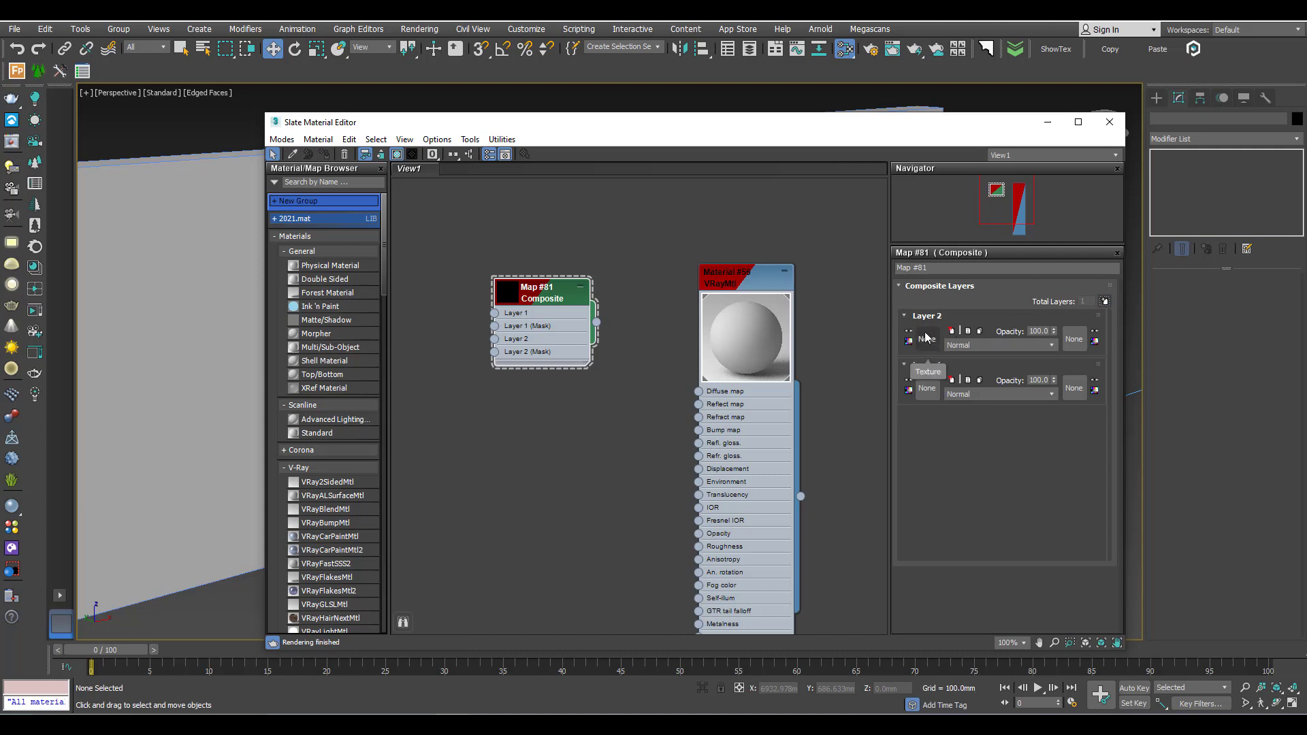
pyautogui.click(1104, 301)
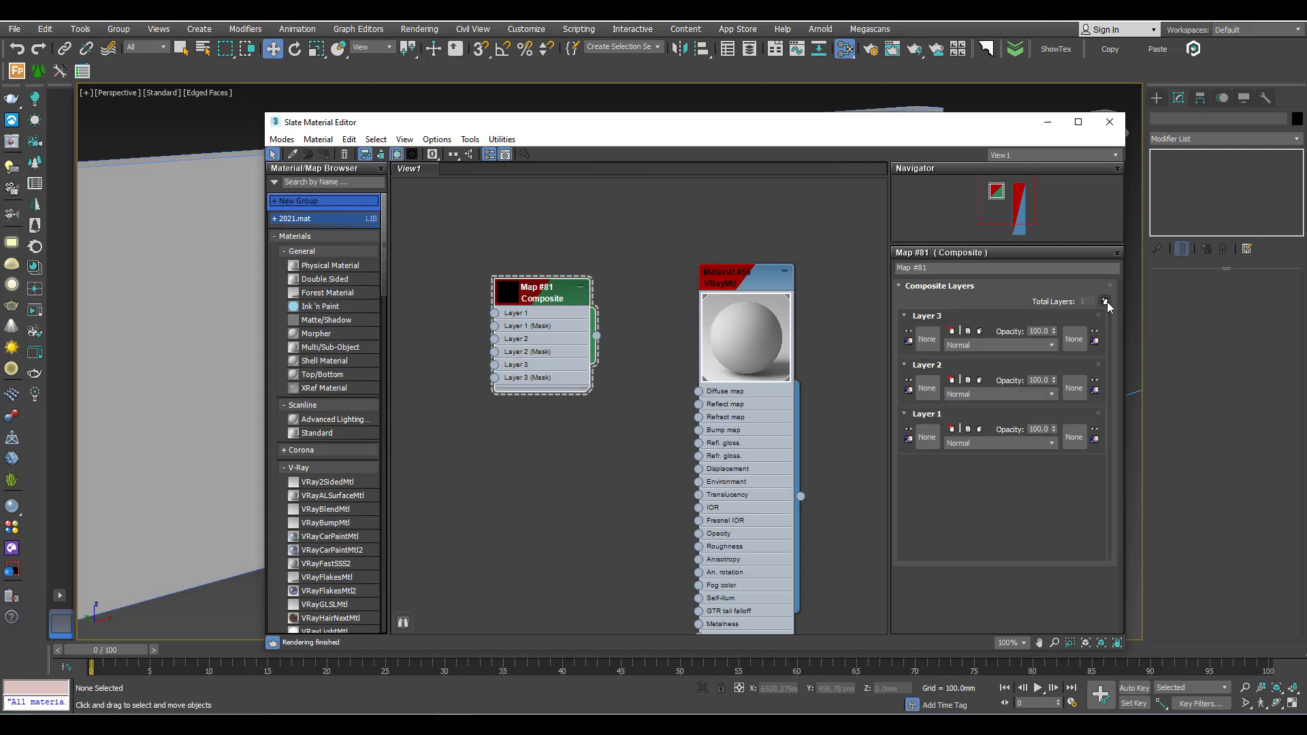
pyautogui.click(1104, 302)
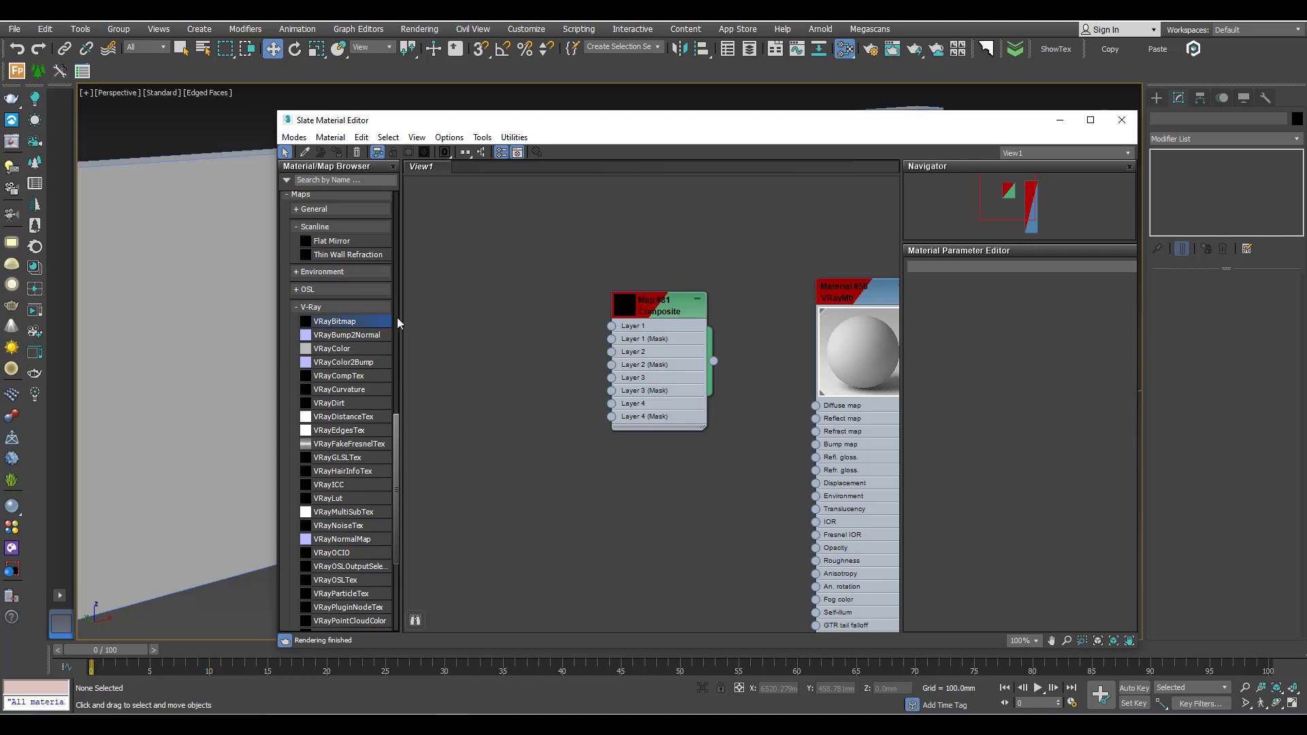
# Add a VRayBitmap node and load the 23_damaged bricks texture-seamless image into it.
pyautogui.moveTo(399, 322); pyautogui.dragTo(518, 249)
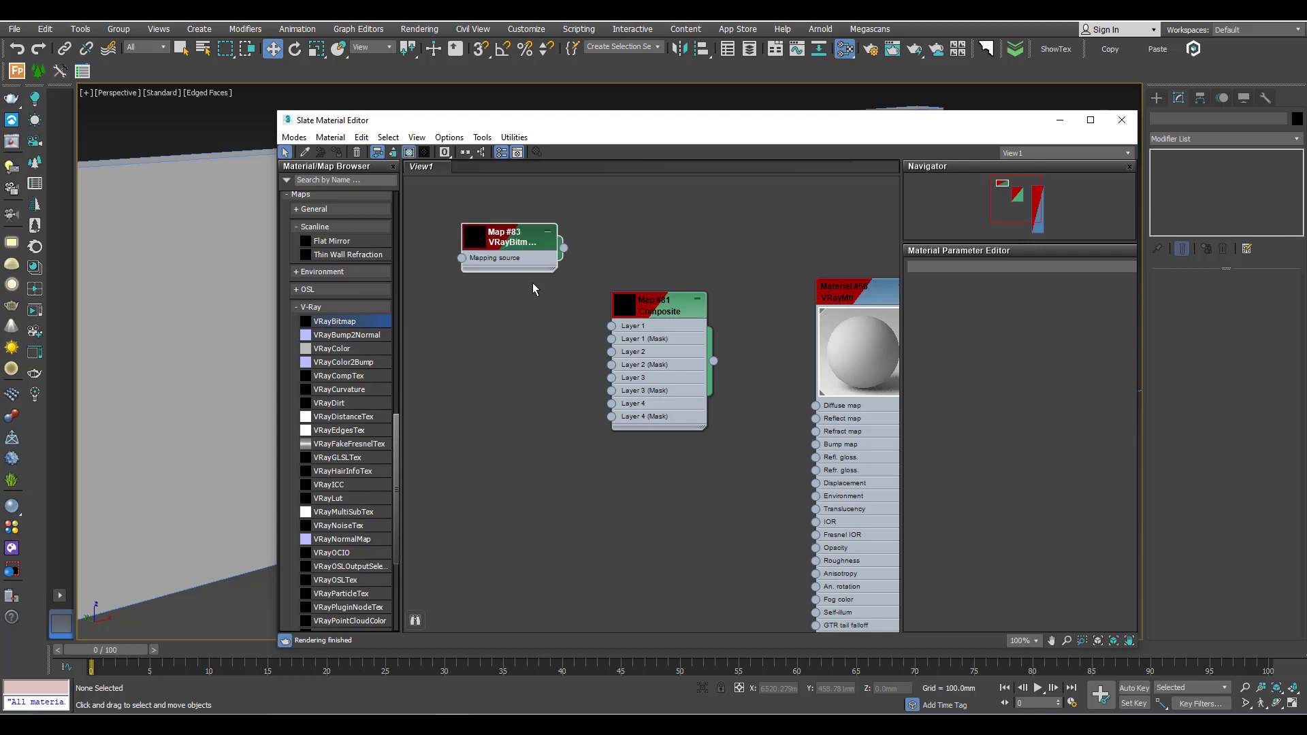
pyautogui.doubleClick(507, 240)
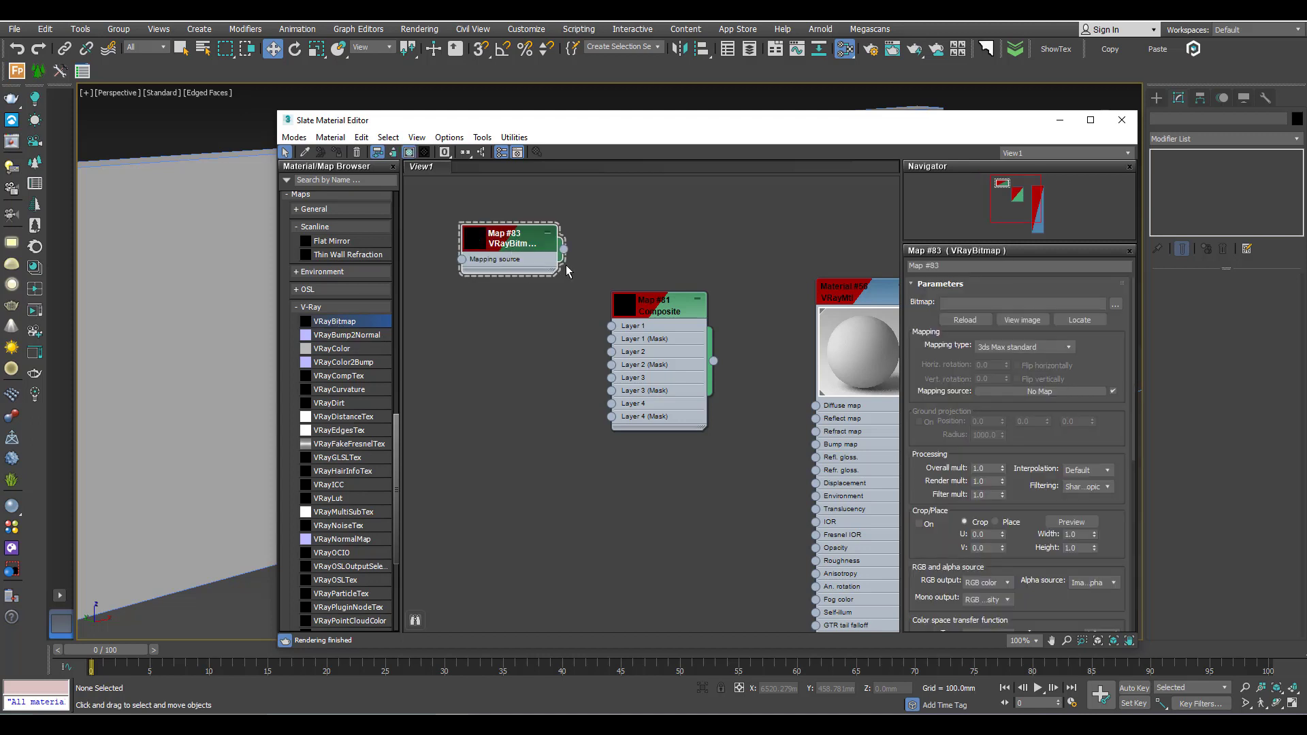
pyautogui.click(1115, 304)
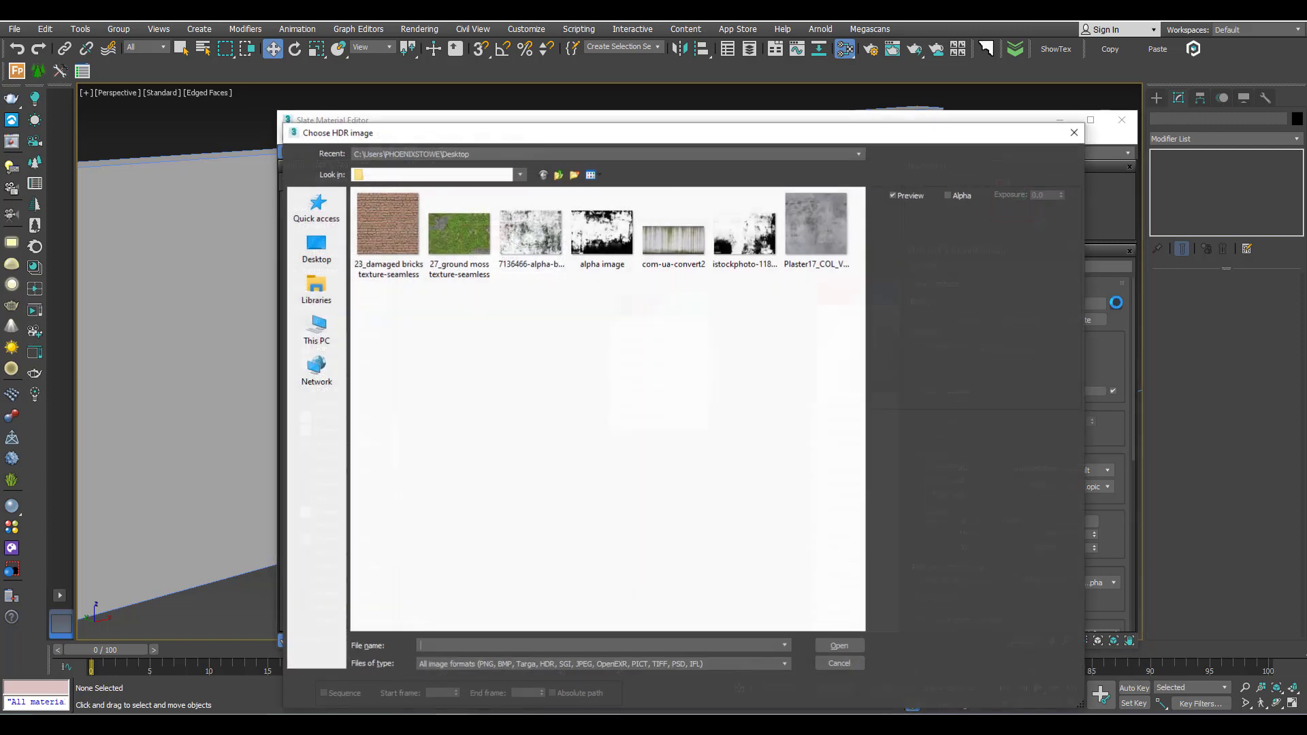
pyautogui.click(410, 238)
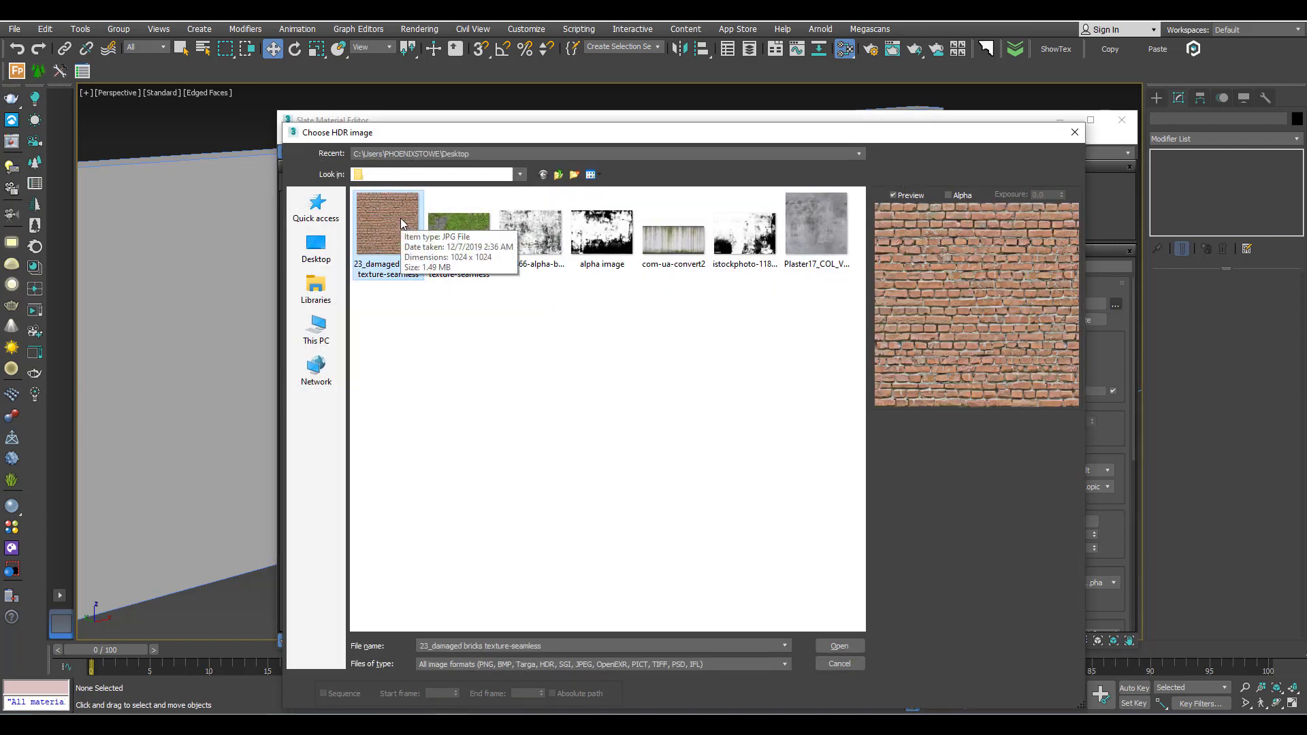
pyautogui.doubleClick(400, 218)
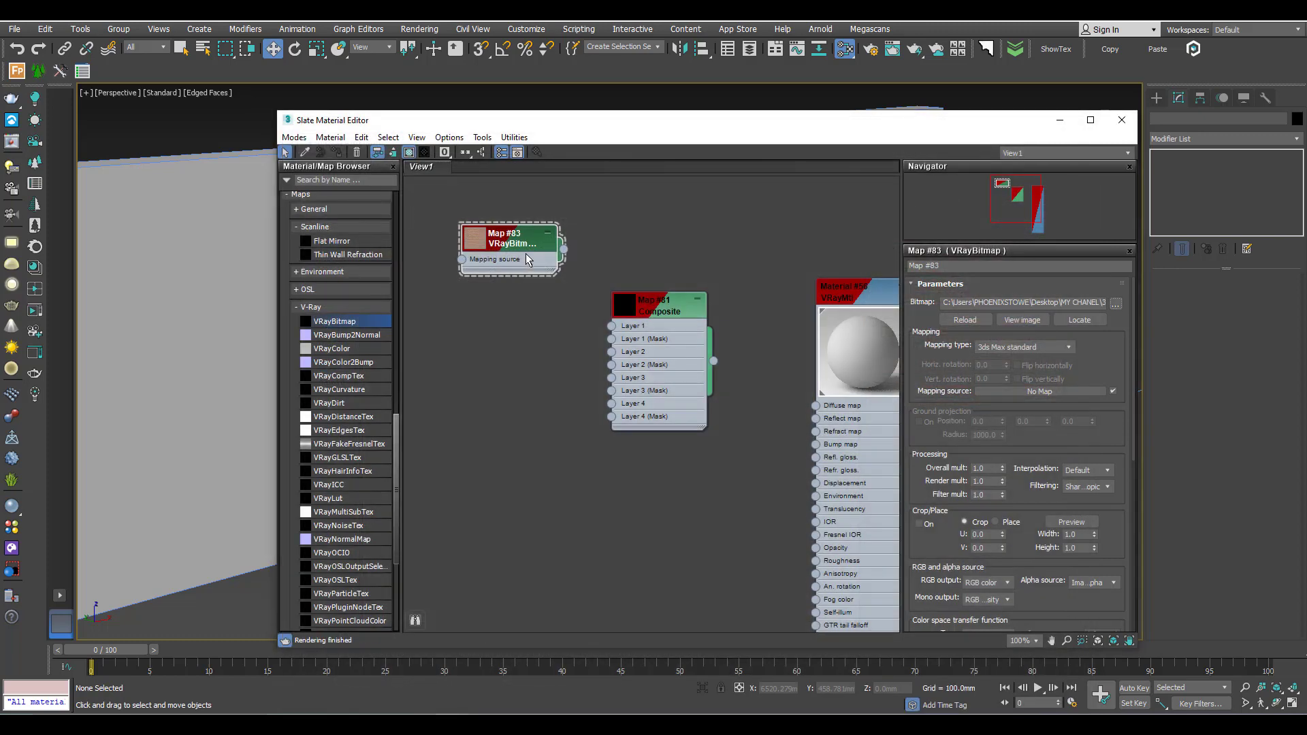
# Place the brick bitmap node beside the Composite map and connect it to Layer 1.
pyautogui.moveTo(535, 246); pyautogui.dragTo(493, 331)
pyautogui.moveTo(524, 333); pyautogui.dragTo(528, 325, button='middle')
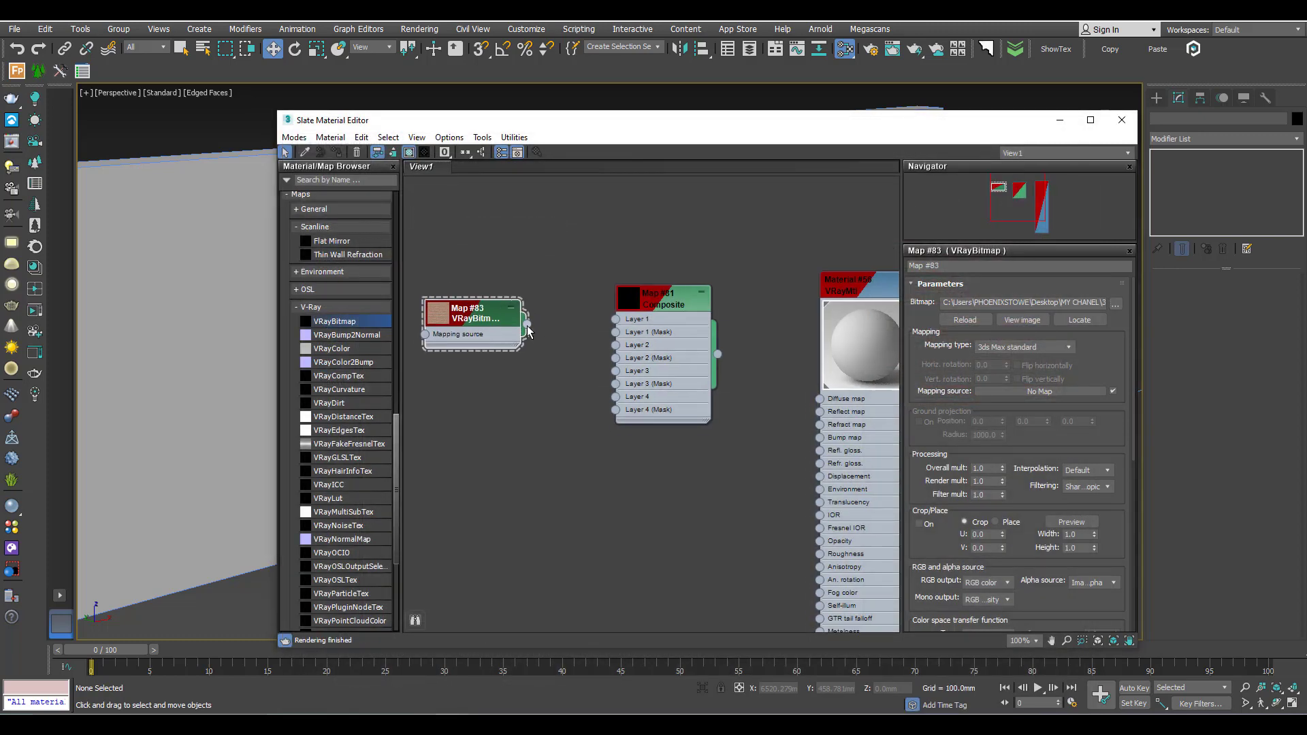
pyautogui.moveTo(528, 326); pyautogui.dragTo(615, 318)
pyautogui.moveTo(615, 338); pyautogui.dragTo(646, 337, button='middle')
pyautogui.doubleClick(695, 299)
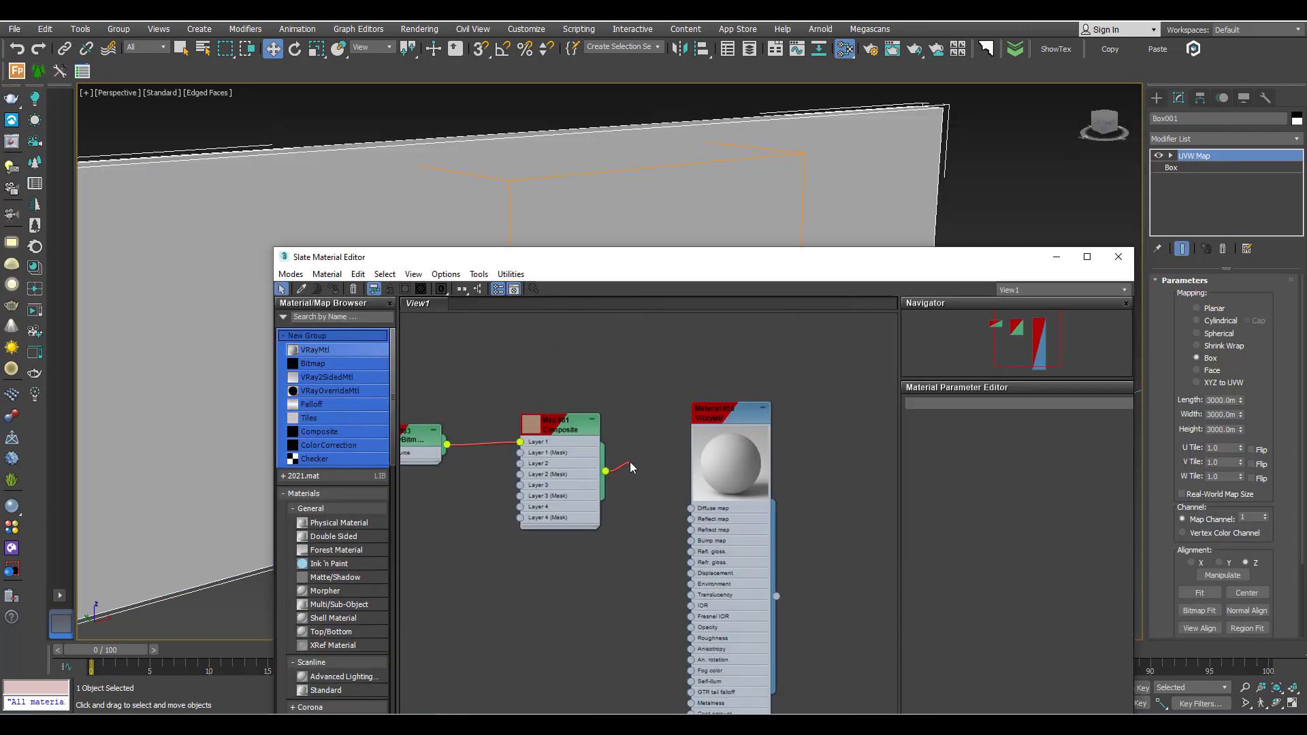
# Connect the Composite map to the VRayMtl's Diffuse map and assign the material to the wall.
pyautogui.moveTo(675, 507); pyautogui.dragTo(691, 508)
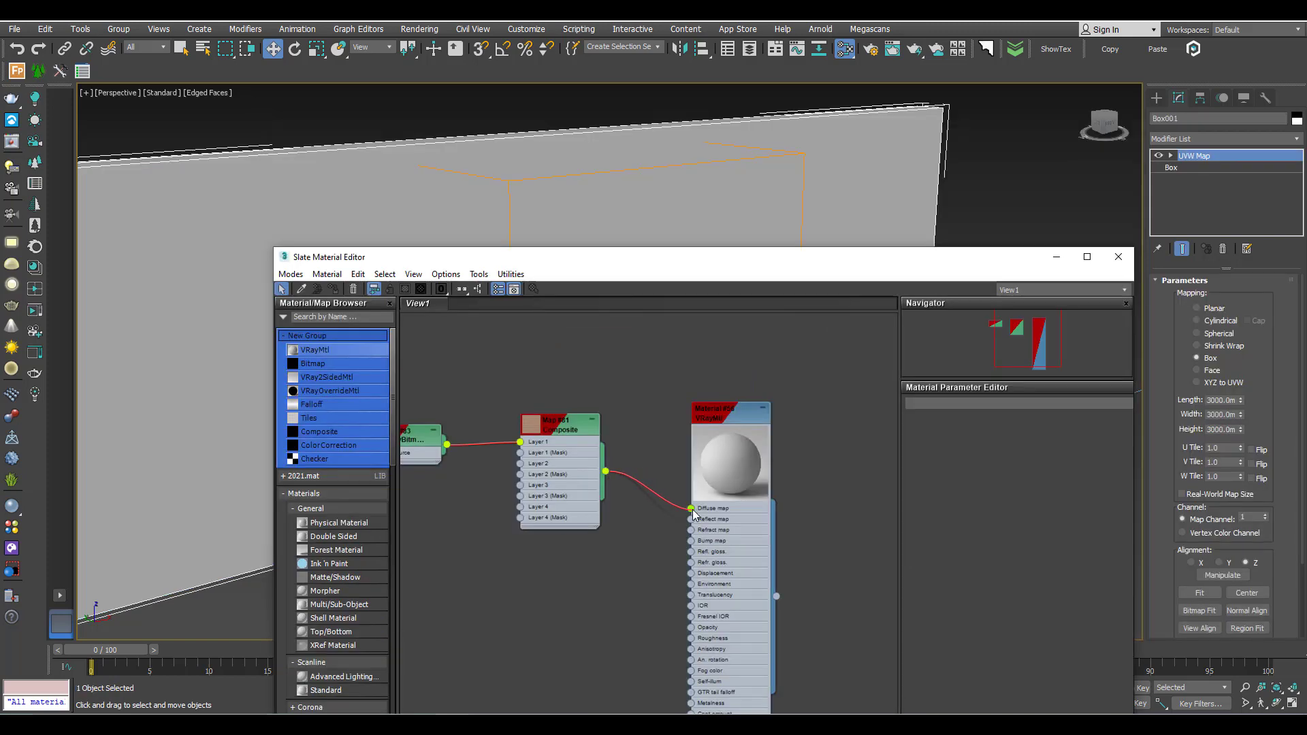
pyautogui.rightClick(772, 491)
pyautogui.click(789, 172)
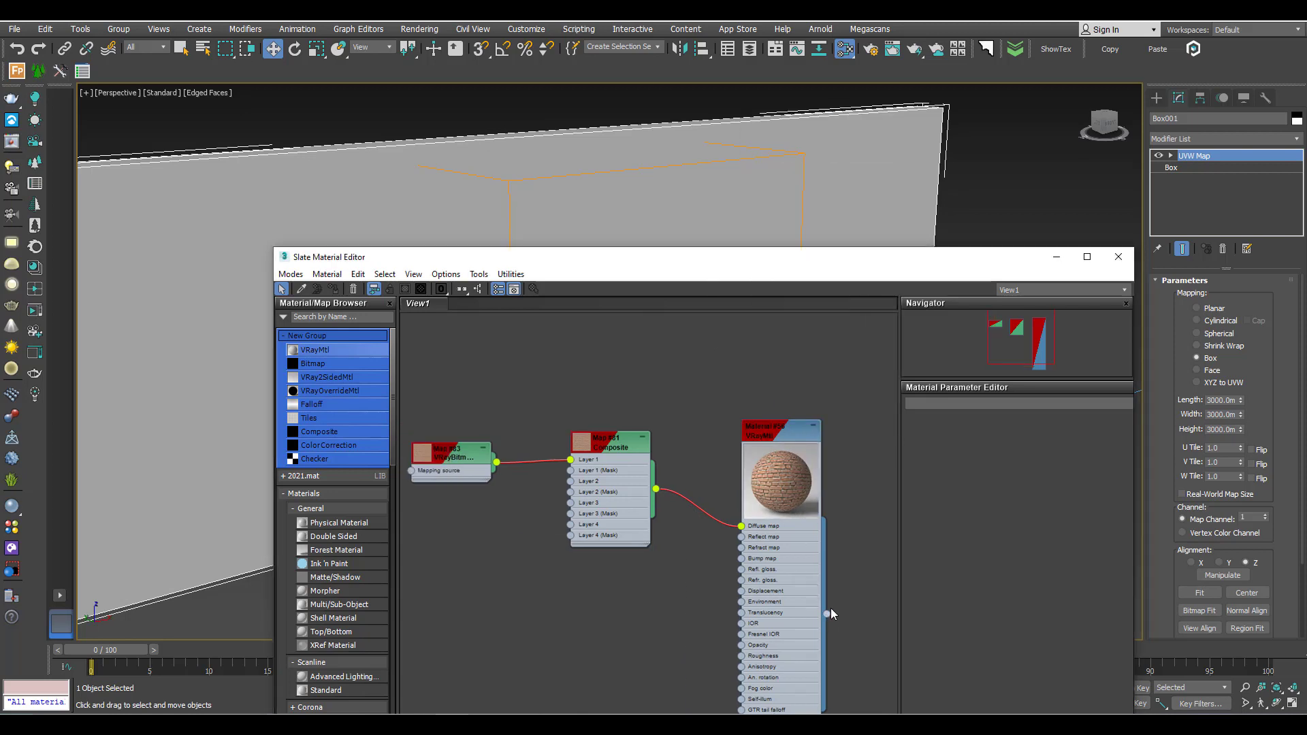
pyautogui.moveTo(828, 613); pyautogui.dragTo(841, 197)
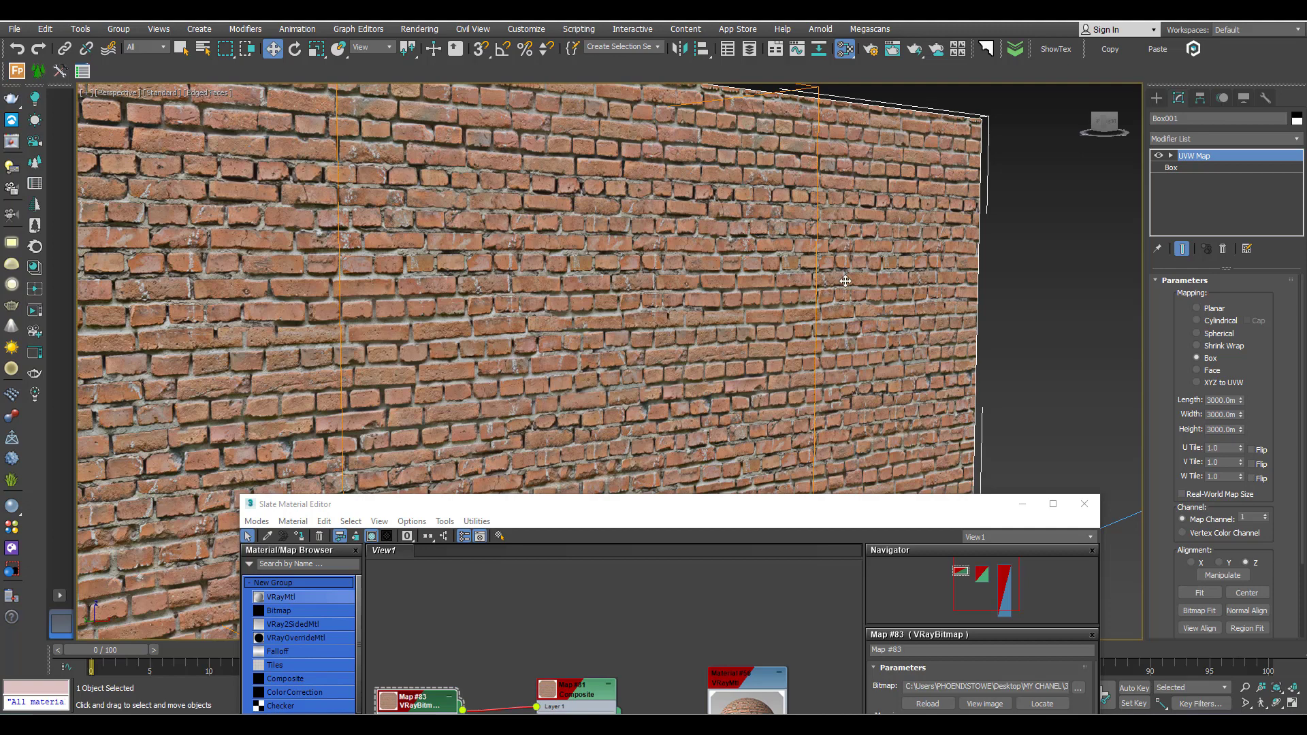
# Examine the bricks on the wall and compare the brick bitmap's map channel with the channel of the wall's UVW Map modifier.
pyautogui.keyDown('alt'); pyautogui.moveTo(846, 277); pyautogui.dragTo(797, 292, button='middle'); pyautogui.keyUp('alt')
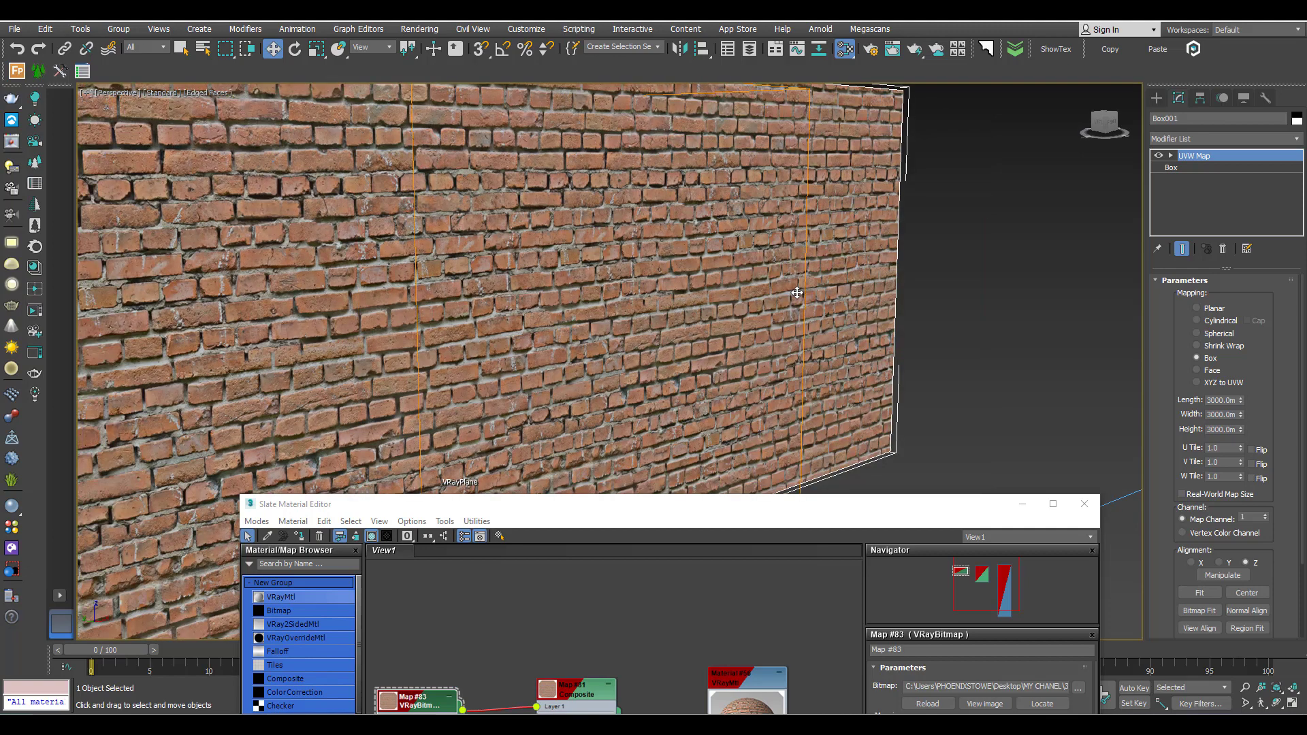
pyautogui.moveTo(764, 511); pyautogui.dragTo(789, 129)
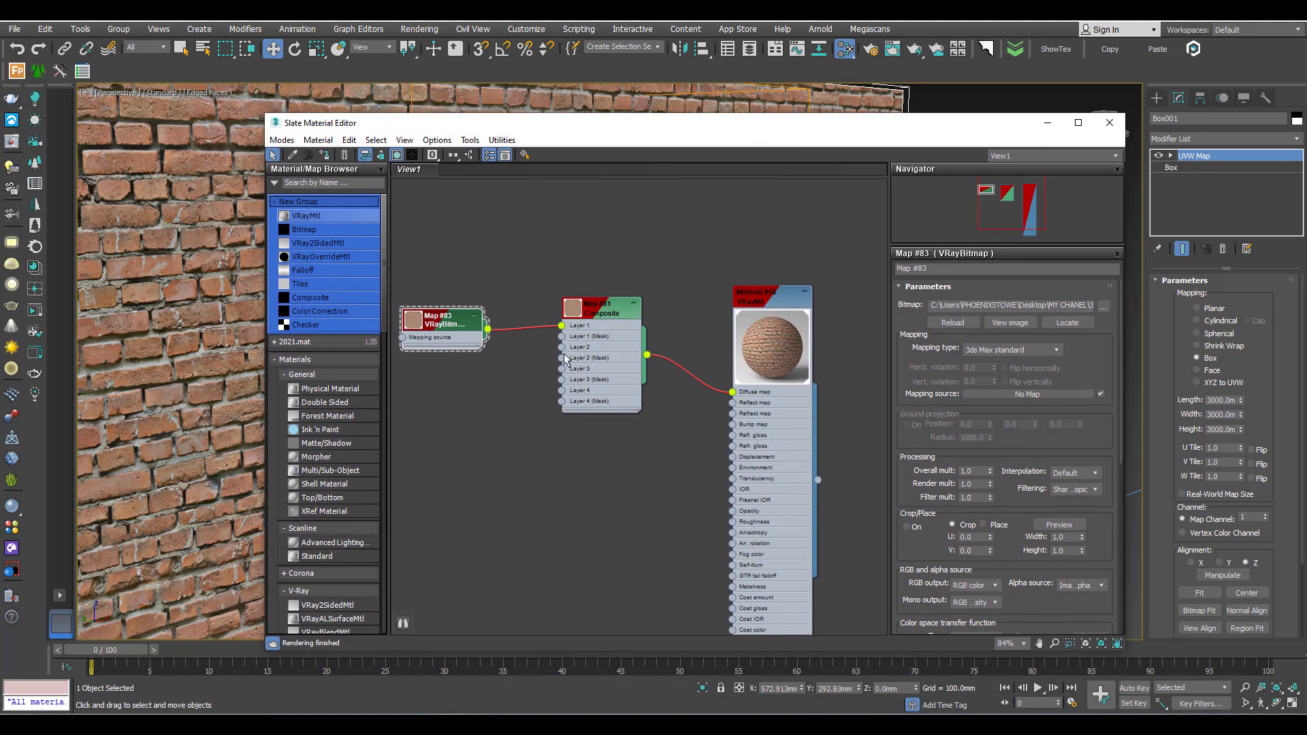
pyautogui.scroll(-10, 1069, 507)
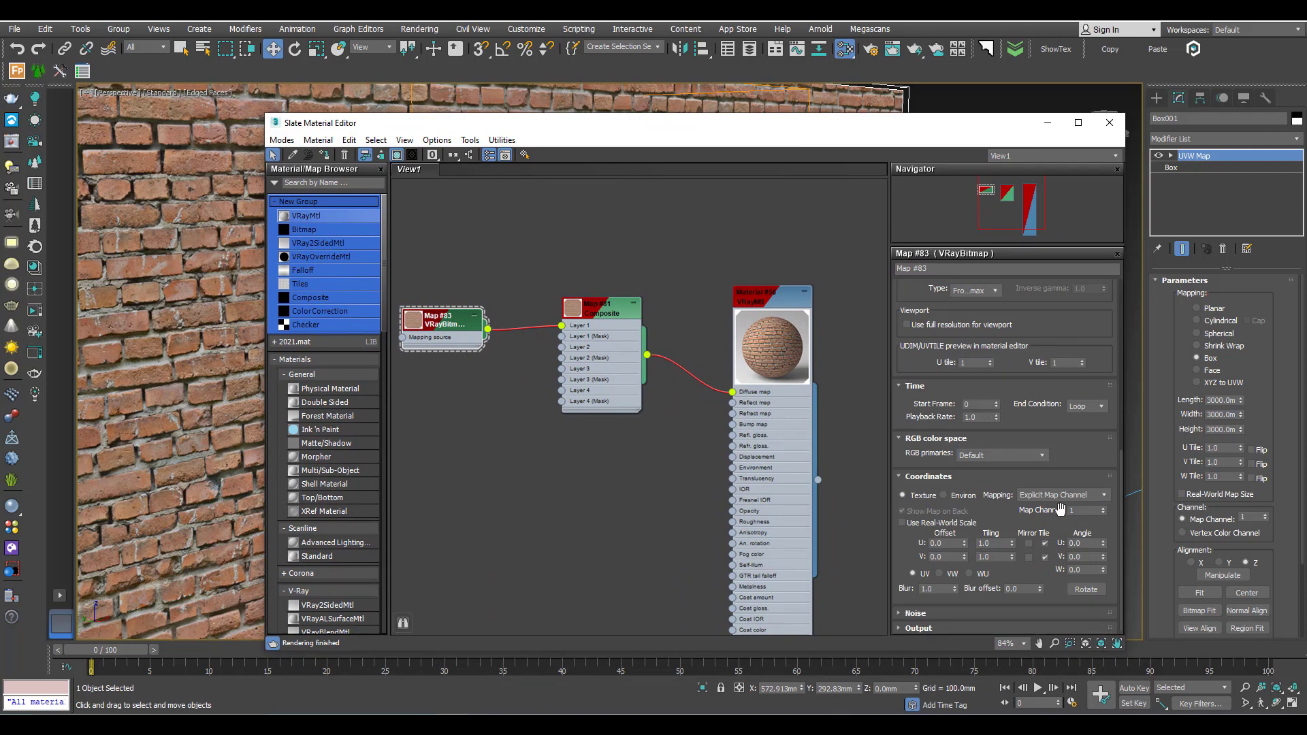
pyautogui.doubleClick(1081, 511)
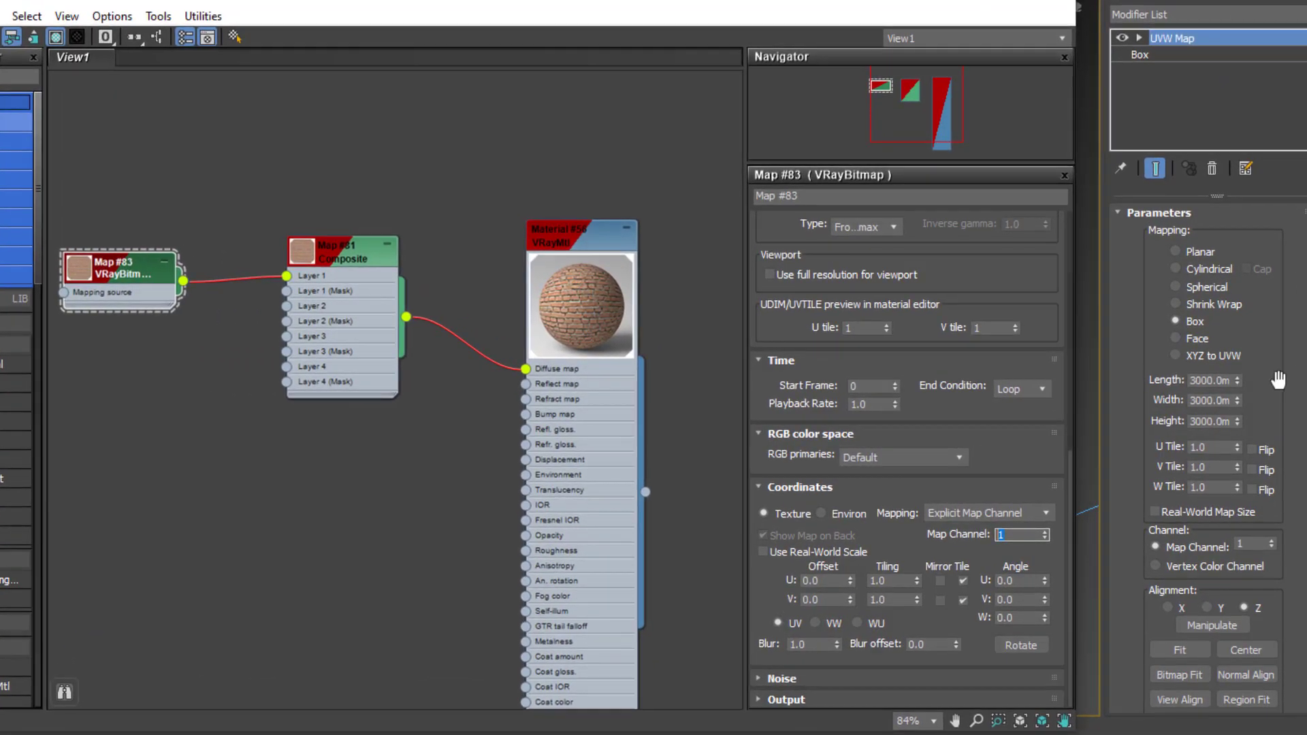
pyautogui.moveTo(1270, 402); pyautogui.dragTo(1279, 288)
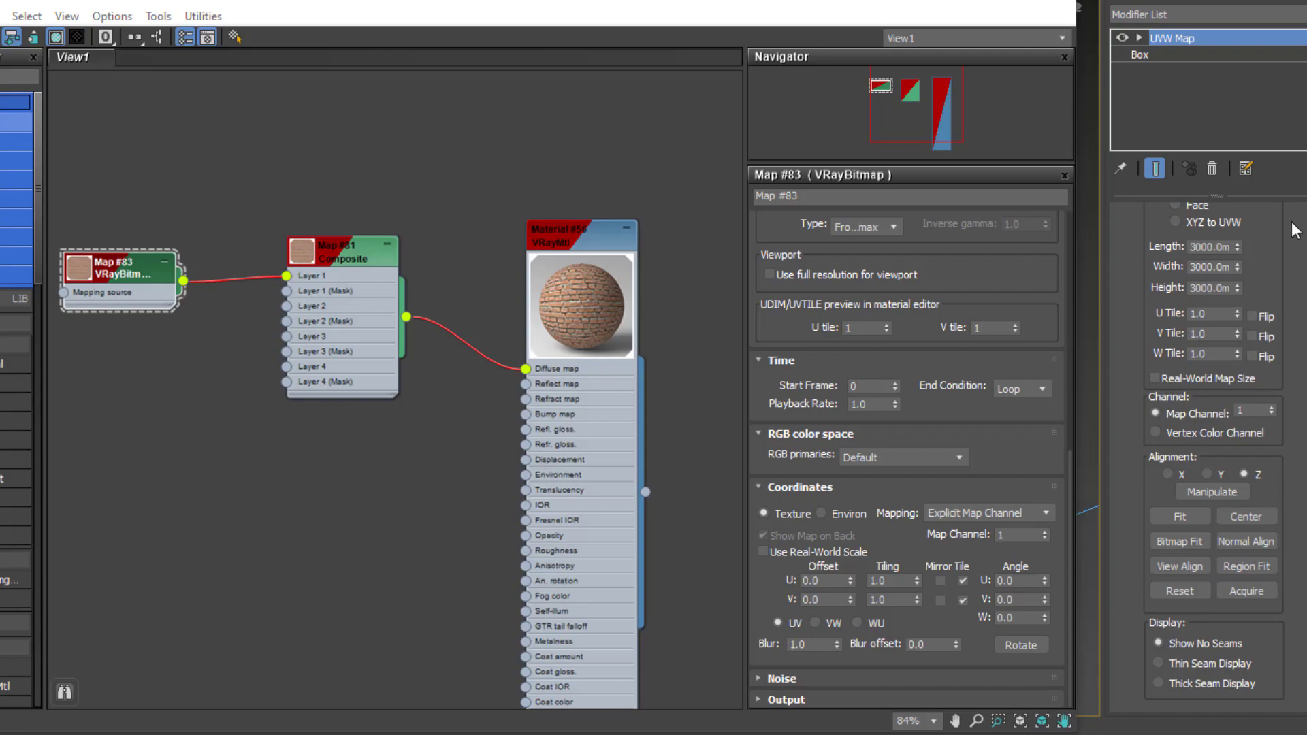
pyautogui.moveTo(1287, 435); pyautogui.dragTo(1272, 647)
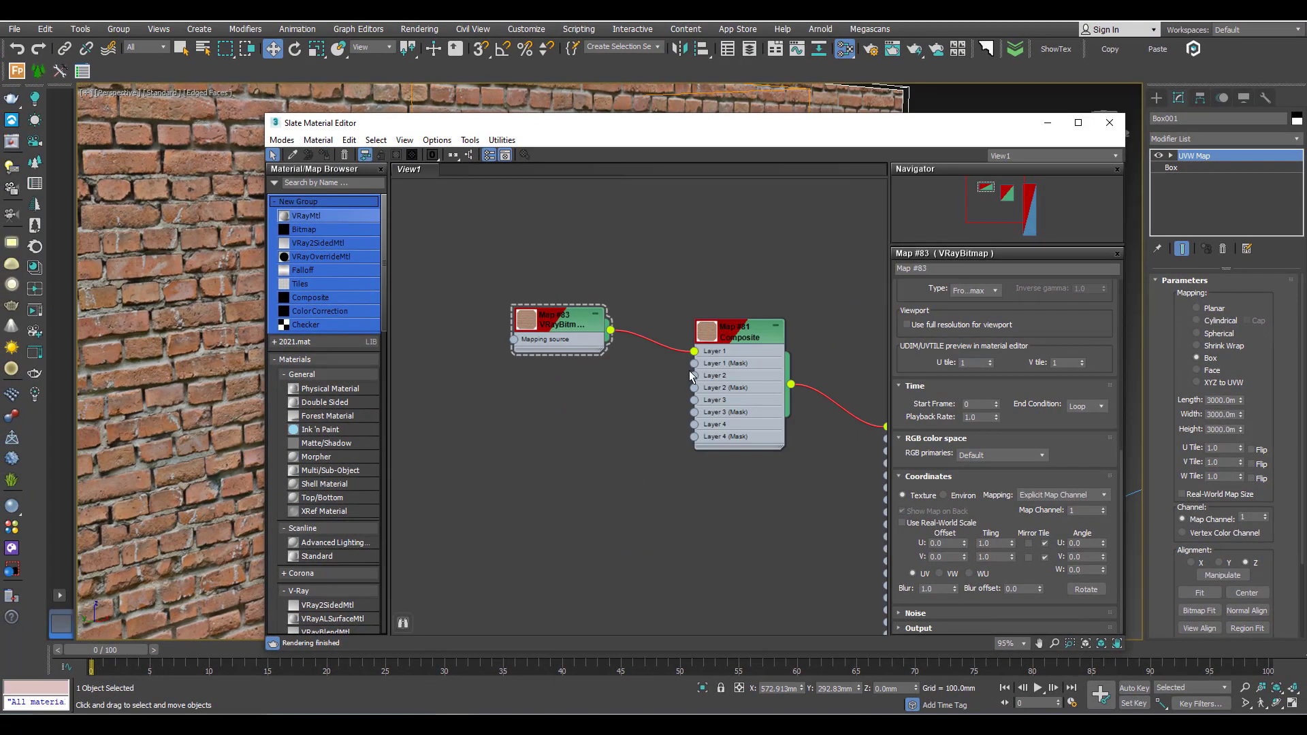
# Add a second VRayBitmap with the Plaster17_COL_VAR1_3K image and connect it to Layer 2 of the Composite map.
pyautogui.click(735, 342)
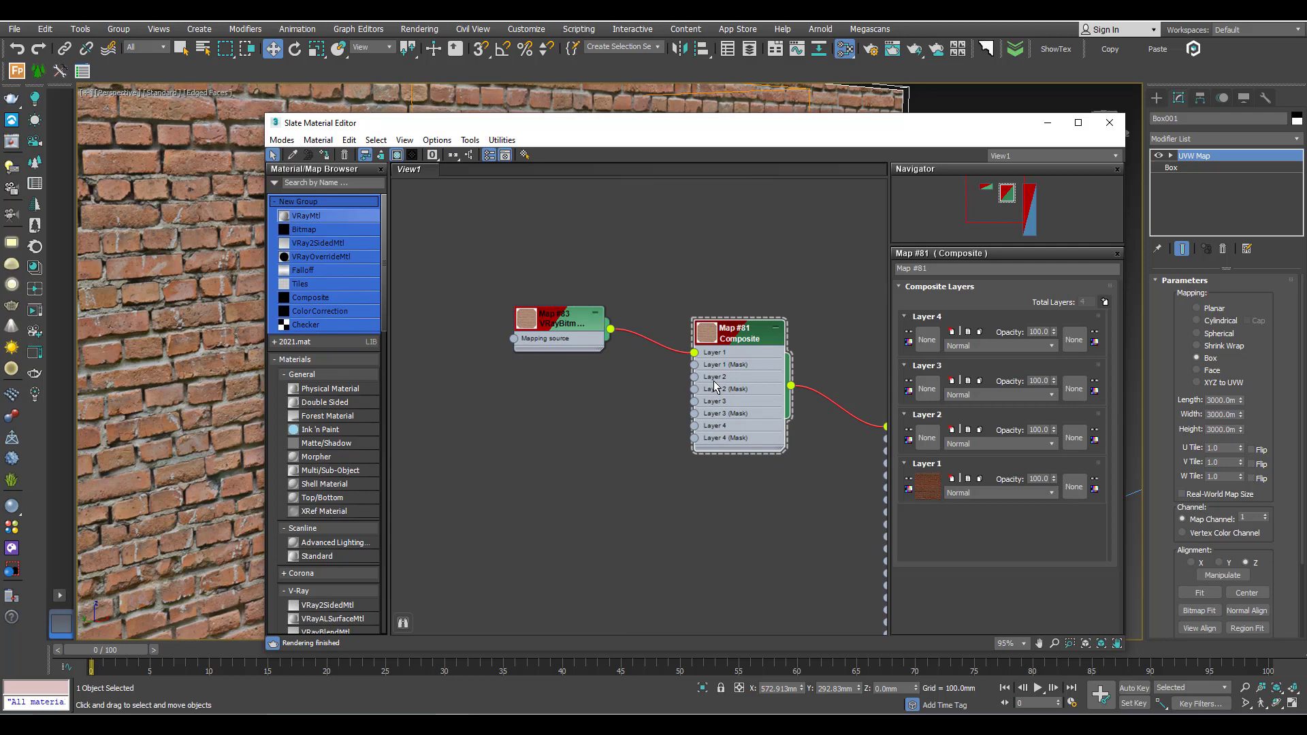
pyautogui.click(578, 441)
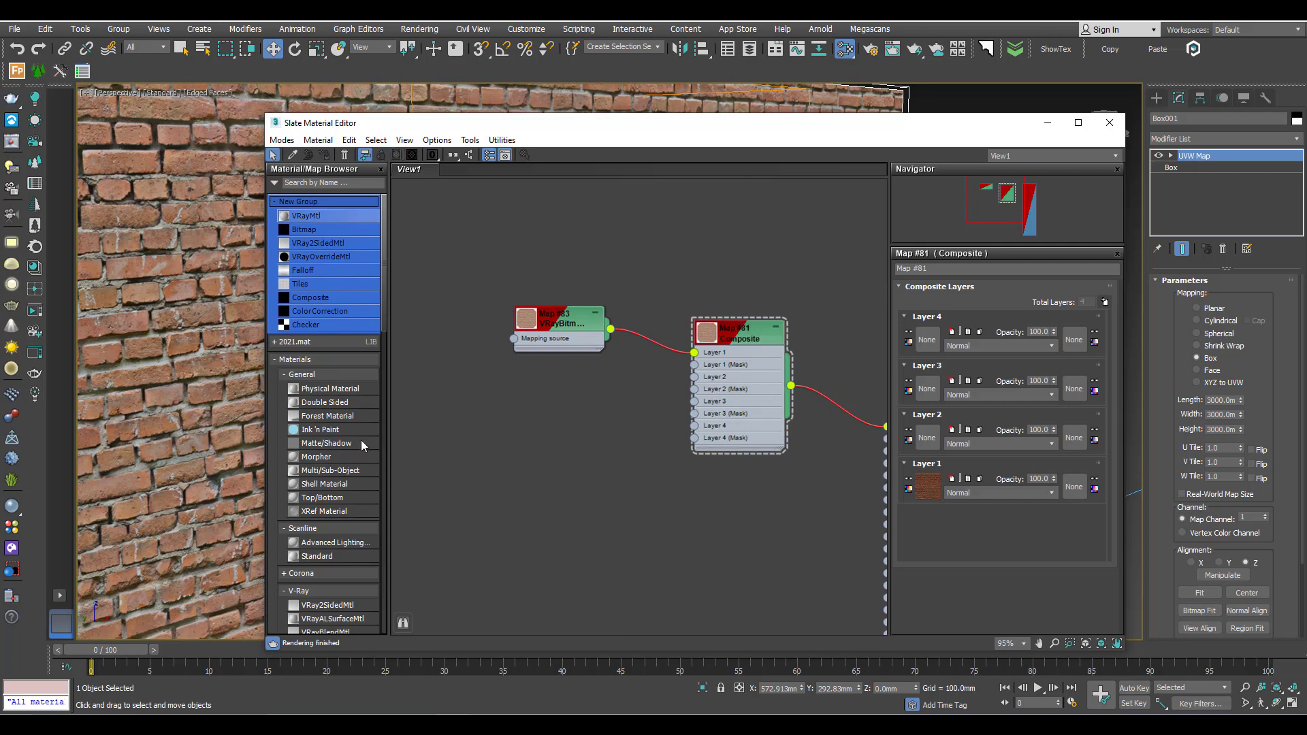
pyautogui.scroll(-10, 354, 422)
pyautogui.moveTo(339, 362); pyautogui.dragTo(455, 394)
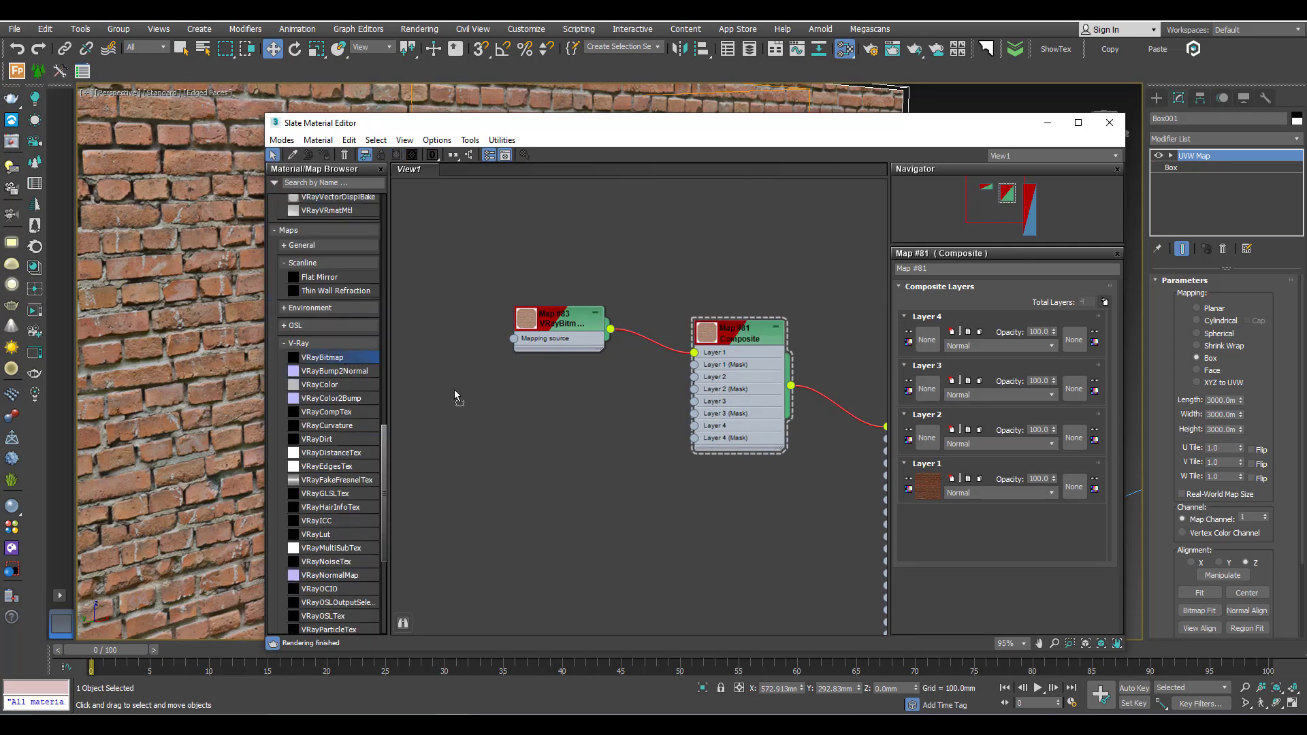
pyautogui.moveTo(544, 403); pyautogui.dragTo(546, 403)
pyautogui.doubleClick(553, 396)
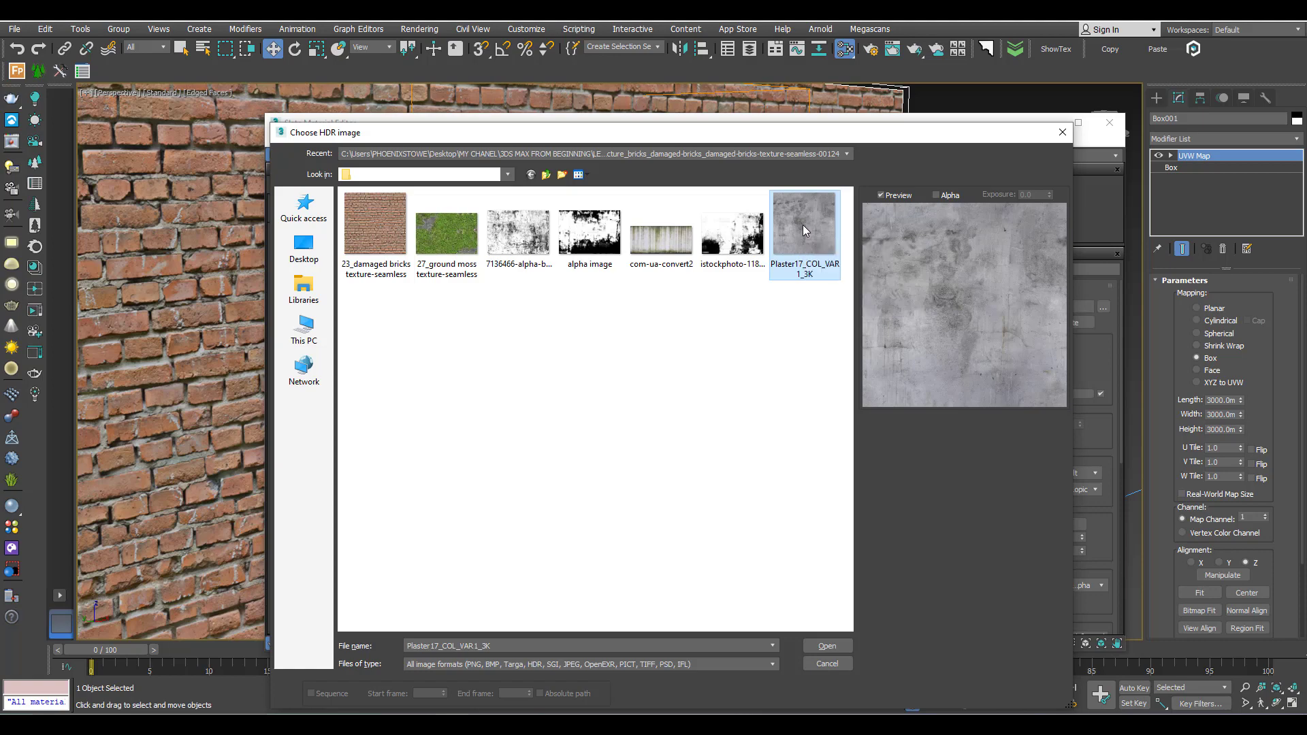
pyautogui.doubleClick(802, 225)
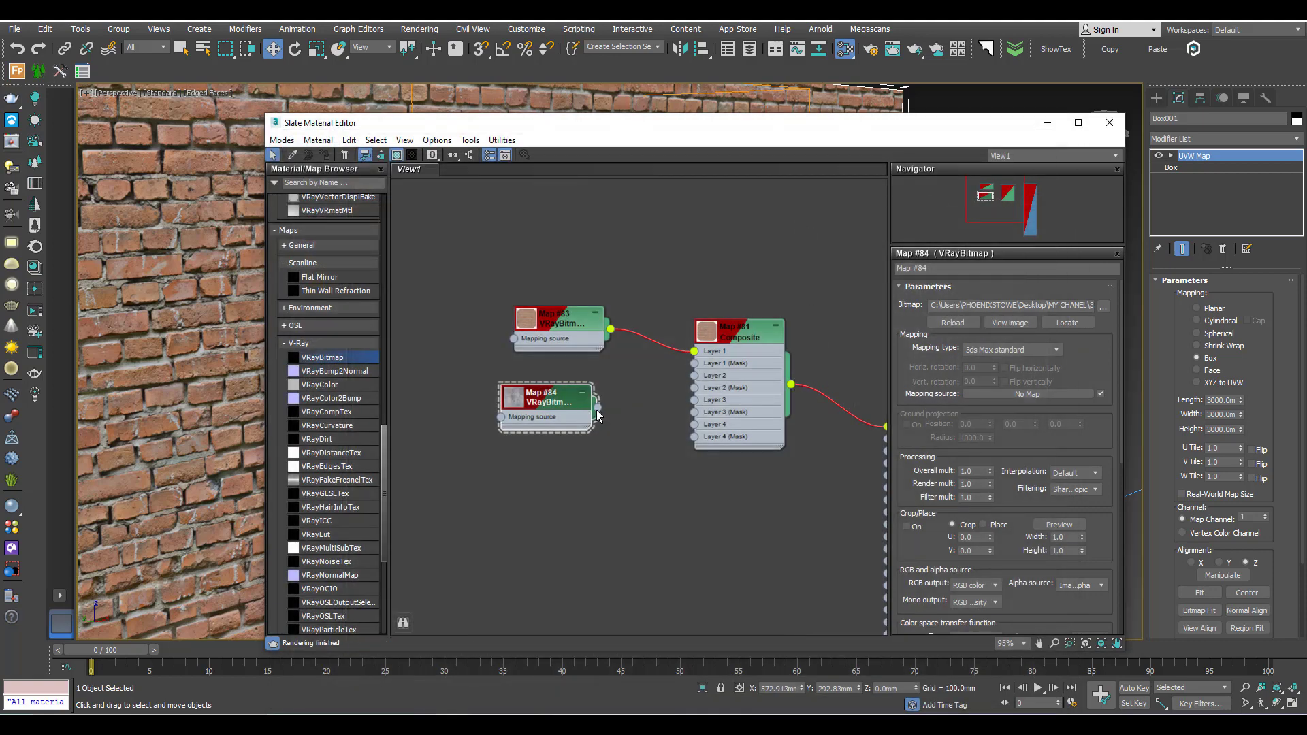
pyautogui.moveTo(596, 407); pyautogui.dragTo(694, 376)
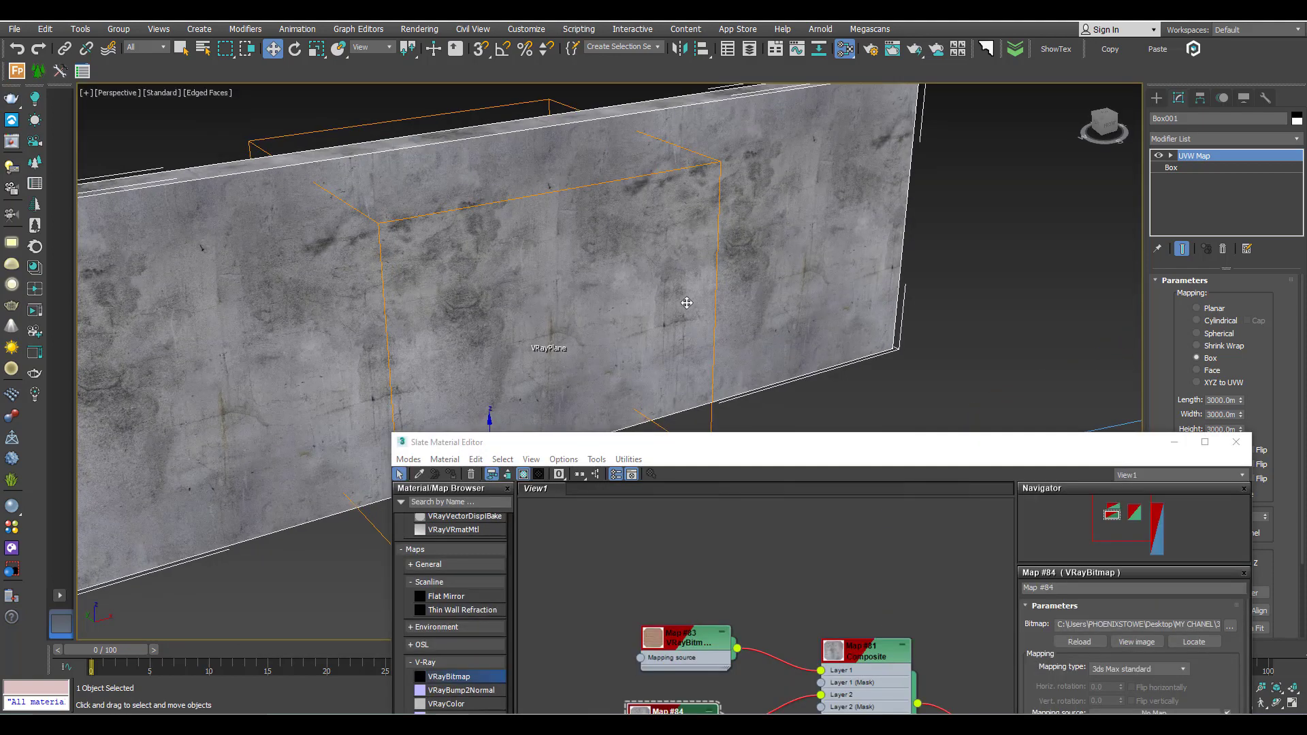
pyautogui.moveTo(776, 444); pyautogui.dragTo(664, 156)
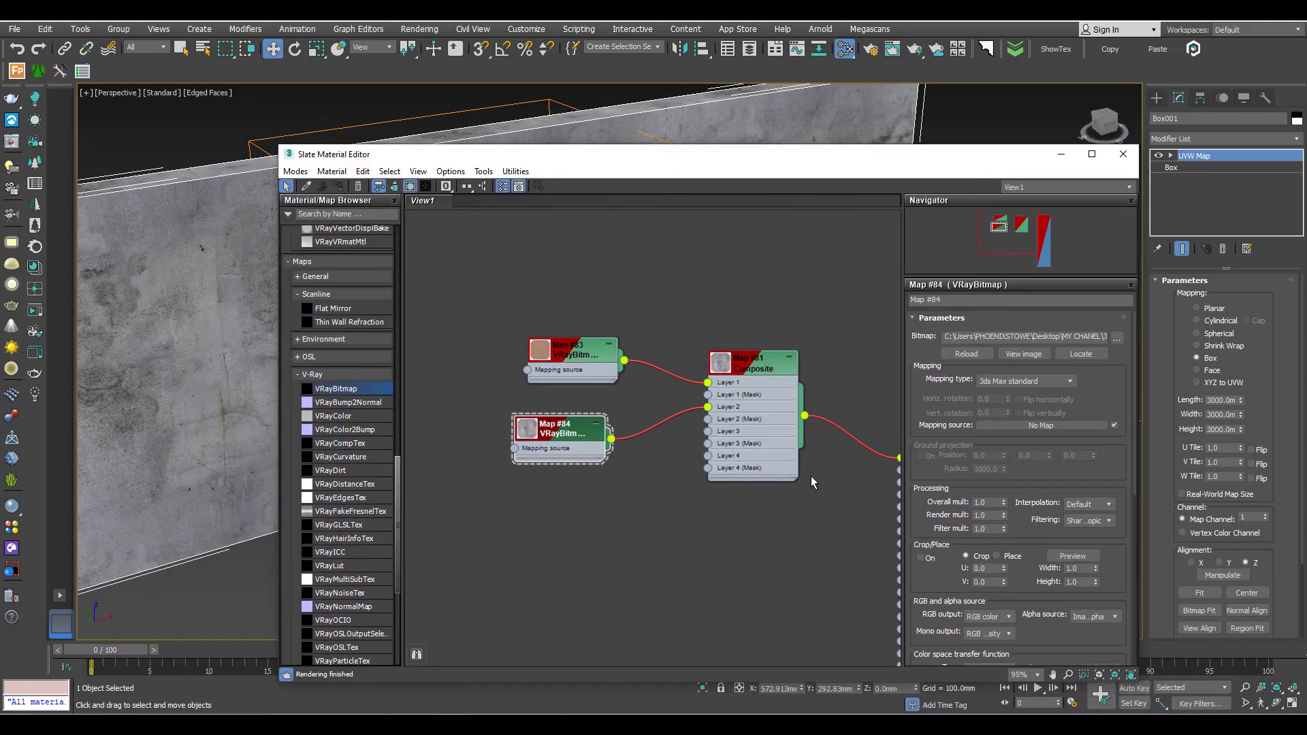
# Set the plaster bitmap to map channel 2 and add a second UVW Map modifier on channel 2 to the wall.
pyautogui.scroll(-4, 1009, 521)
pyautogui.moveTo(1093, 620); pyautogui.dragTo(1030, 619)
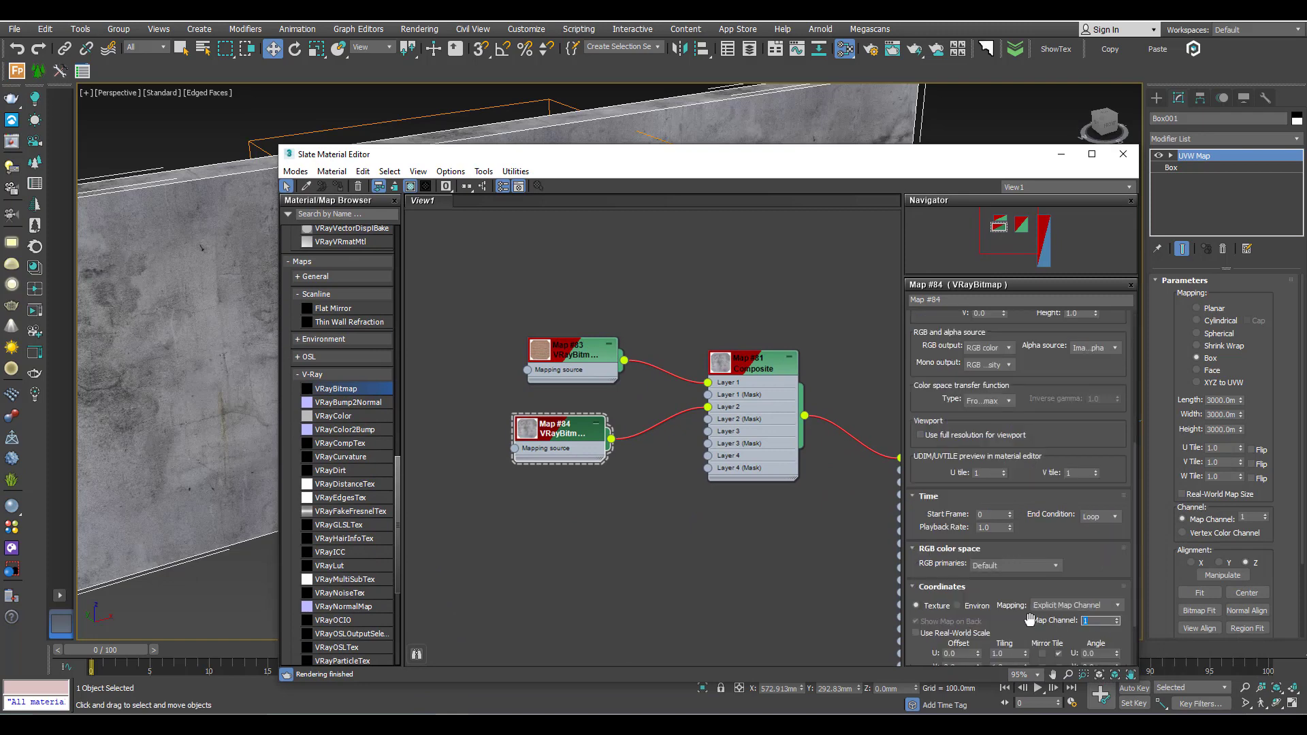
pyautogui.click(1206, 136)
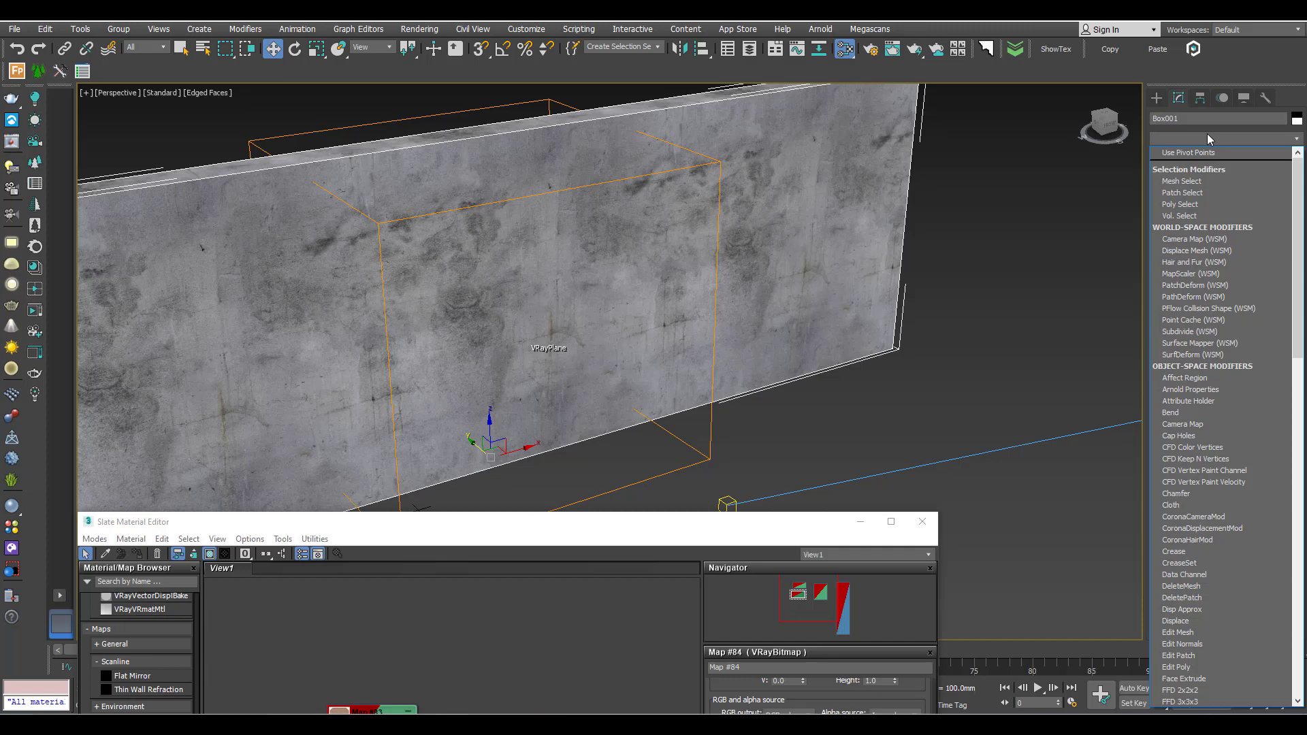
pyautogui.write('uvw')
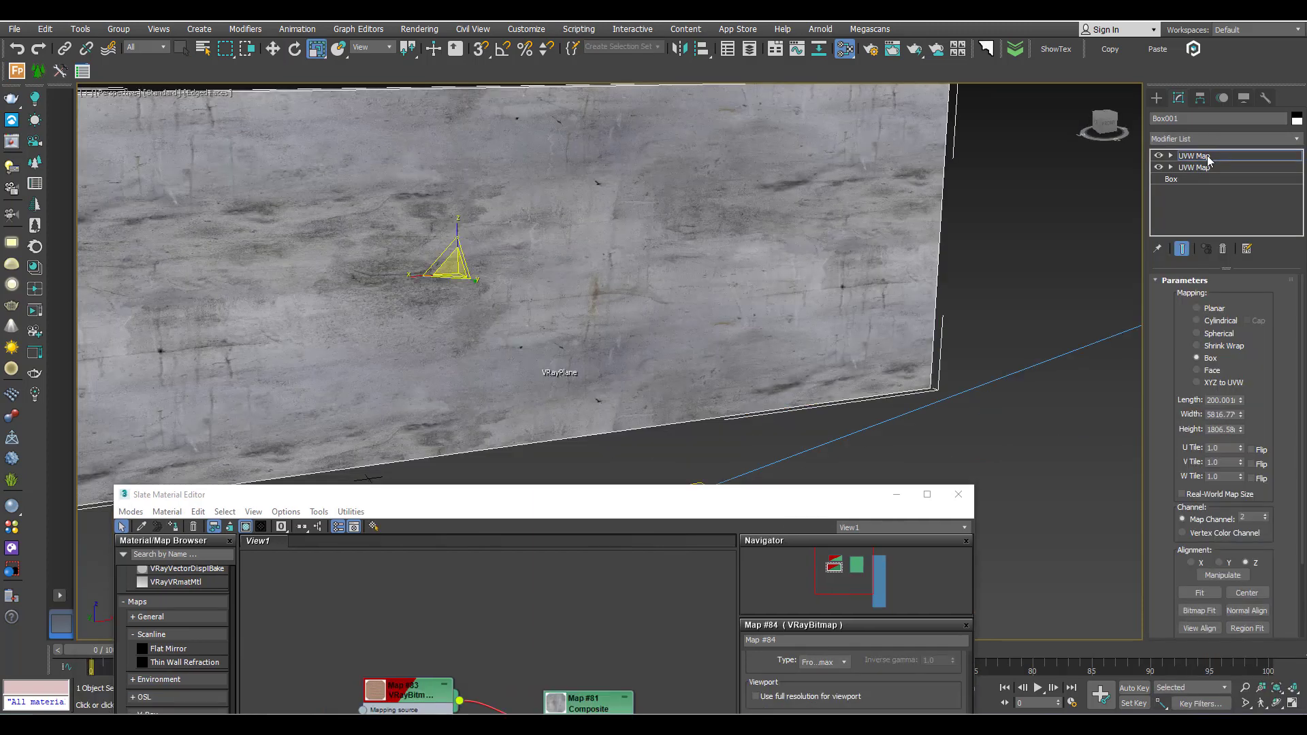
pyautogui.click(1206, 156)
pyautogui.moveTo(1252, 517); pyautogui.dragTo(1213, 518)
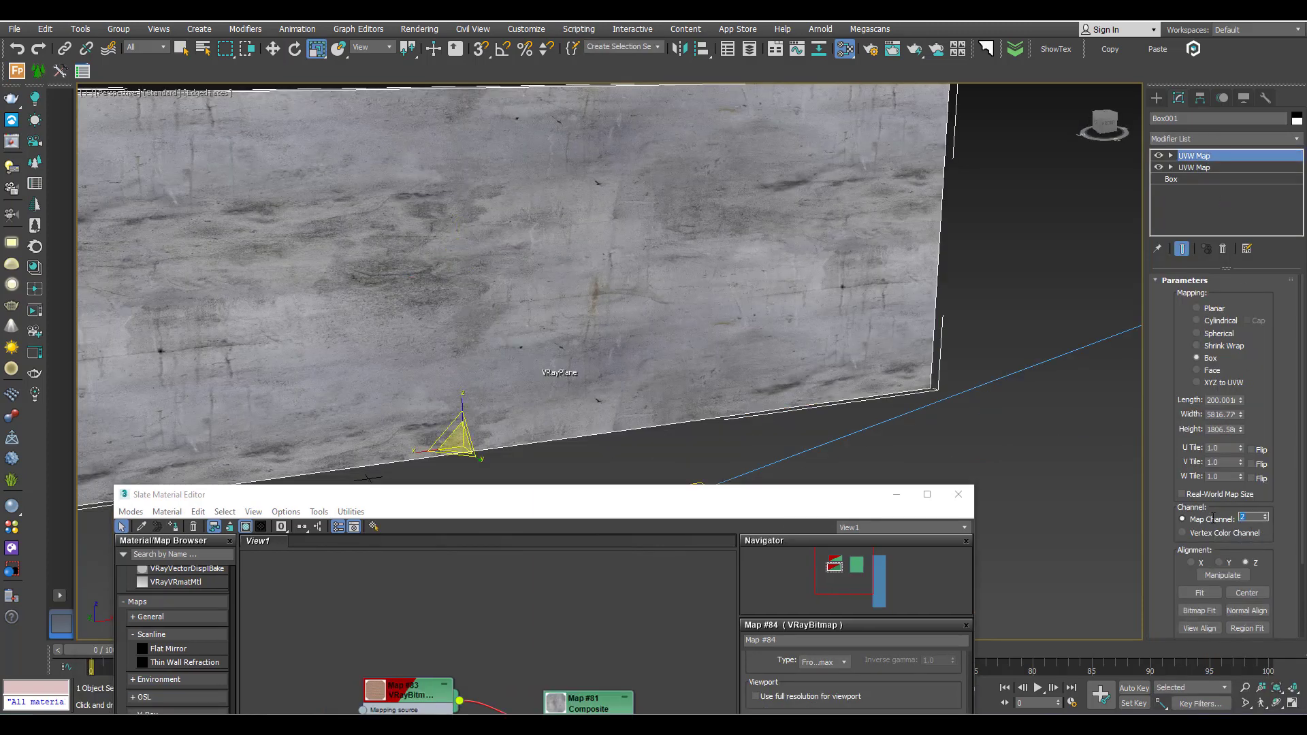
pyautogui.scroll(-5, 780, 375)
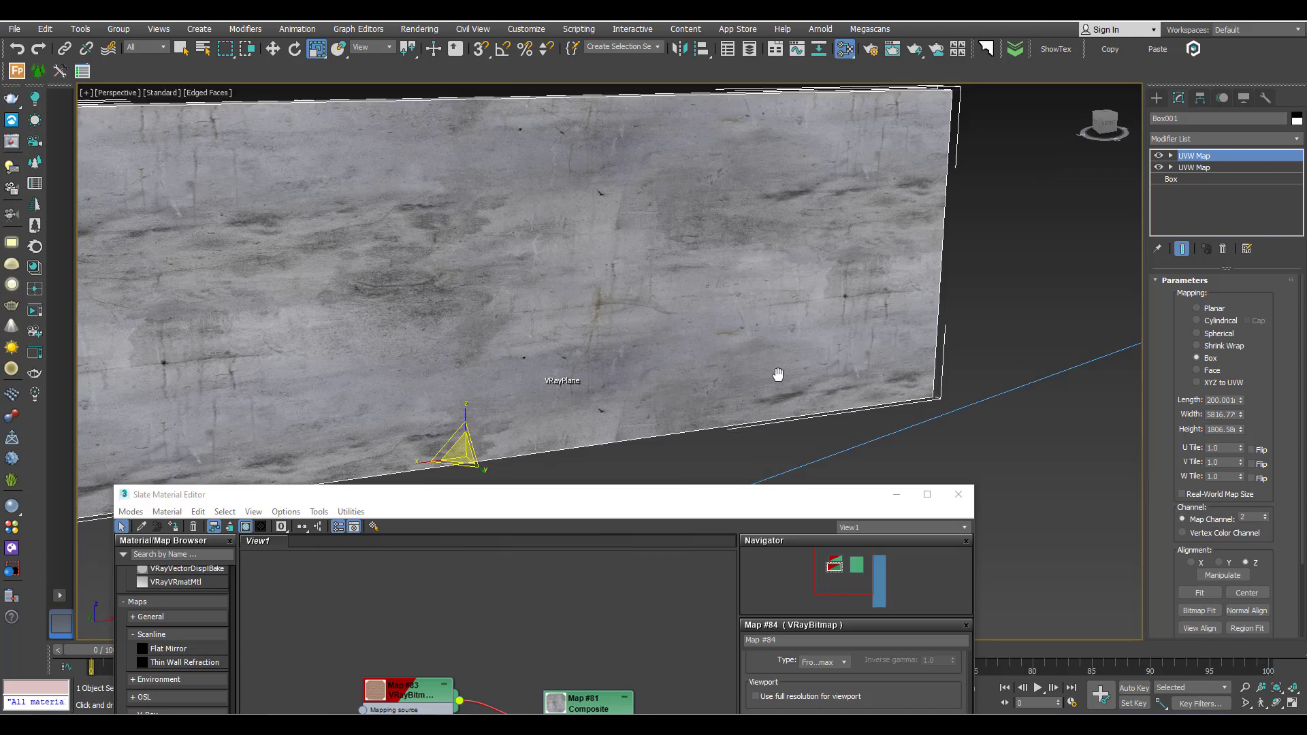
pyautogui.scroll(3, 713, 346)
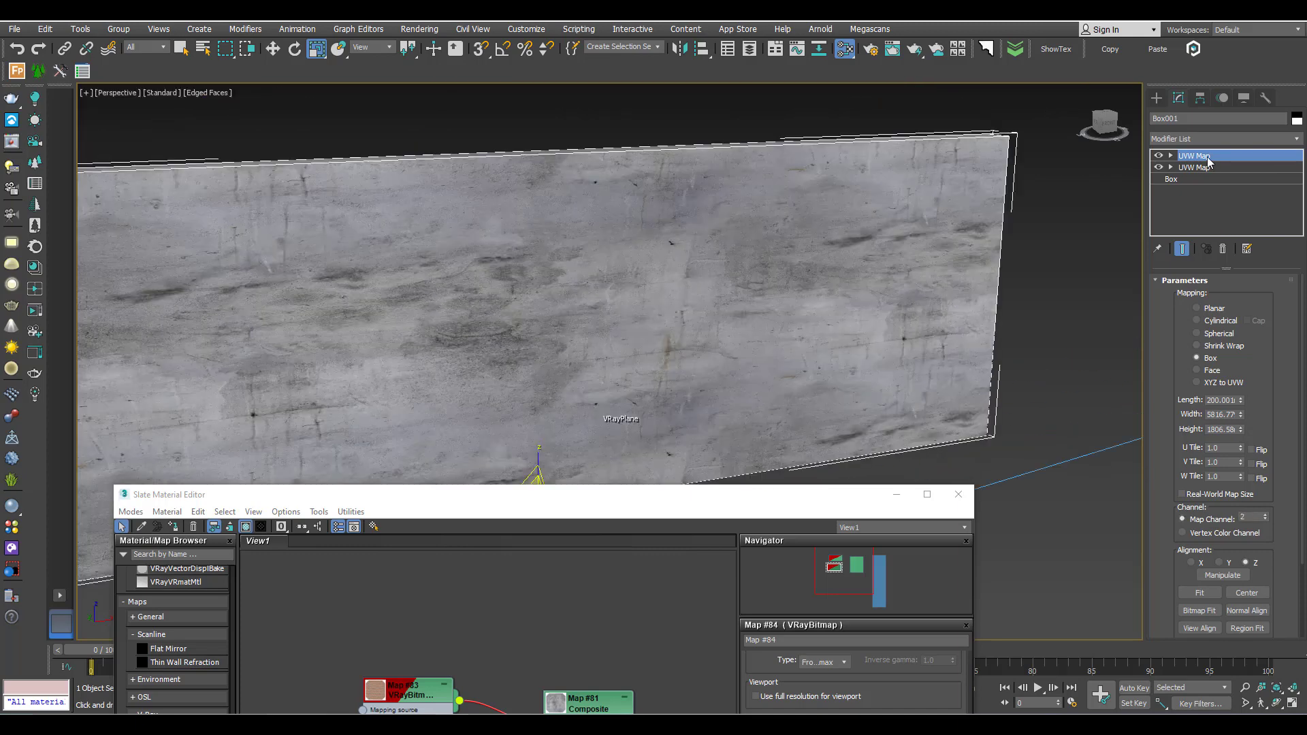
# Set the channel 2 UVW Map modifier's length, width and height to 3000 mm each.
pyautogui.click(1228, 400)
pyautogui.write('3000')
pyautogui.press('Tab')
pyautogui.write('3000')
pyautogui.press('Tab')
pyautogui.write('3')
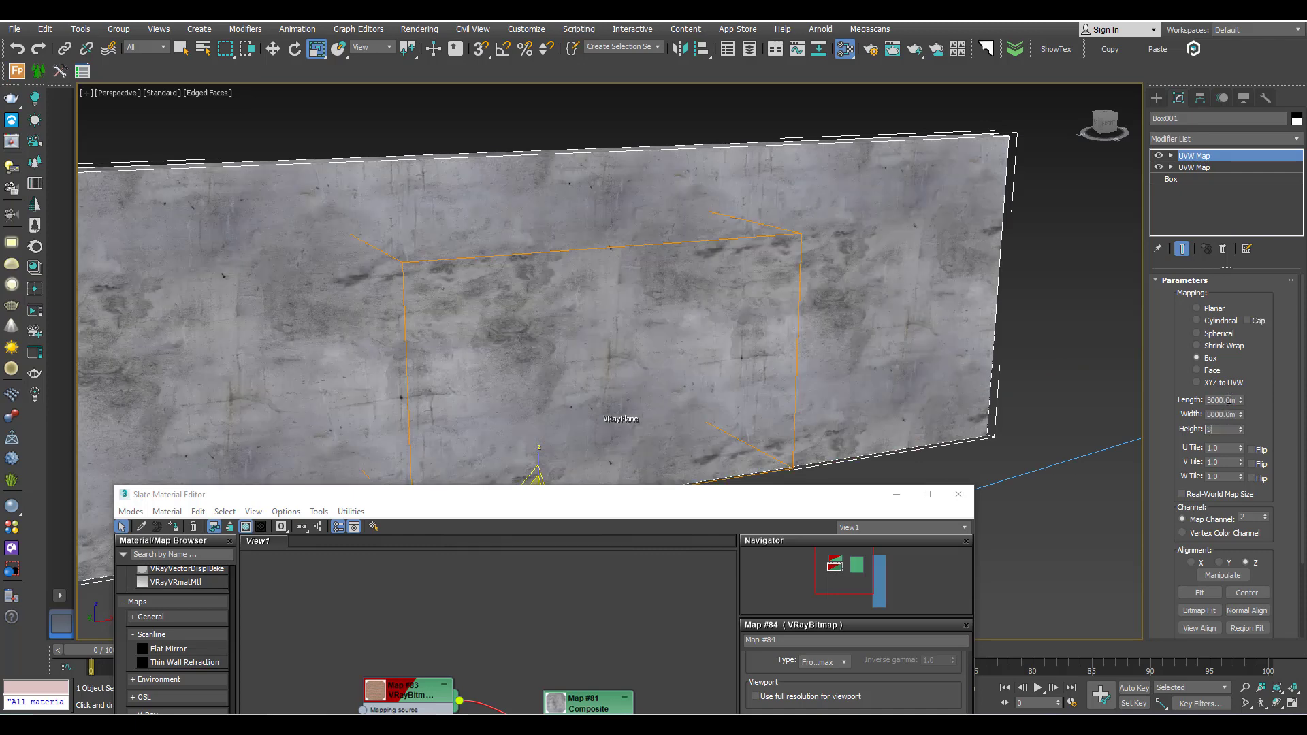
pyautogui.write('000')
pyautogui.press('Return')
pyautogui.scroll(5, 744, 306)
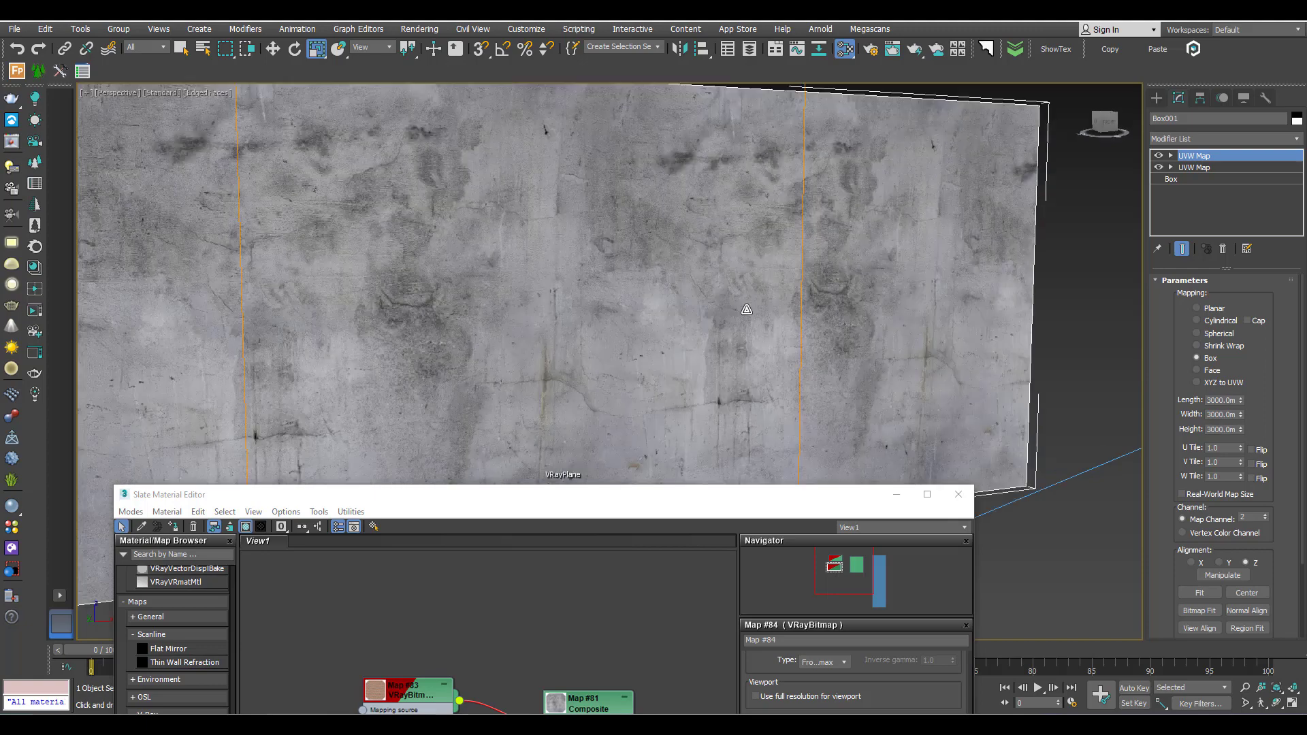
pyautogui.scroll(-3, 742, 287)
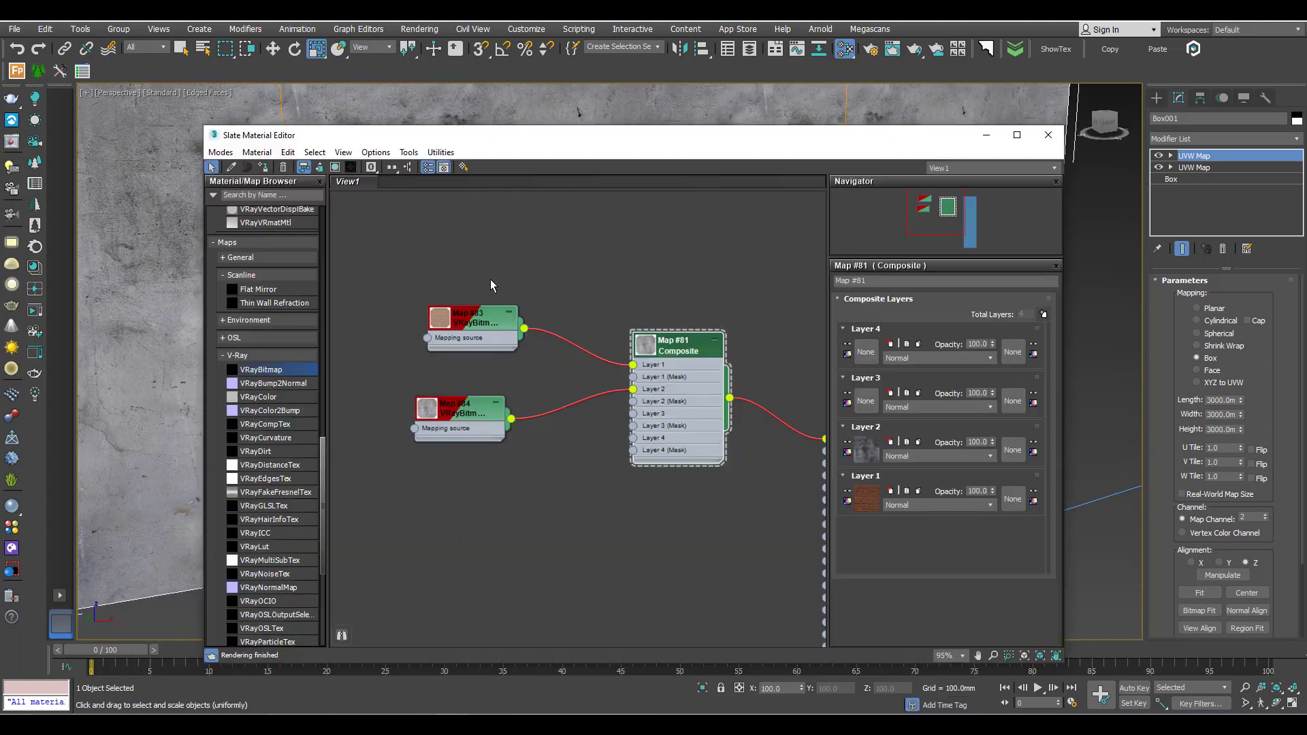
# Align the brick and plaster bitmap nodes in a column beside the Composite map.
pyautogui.moveTo(476, 321); pyautogui.dragTo(463, 322)
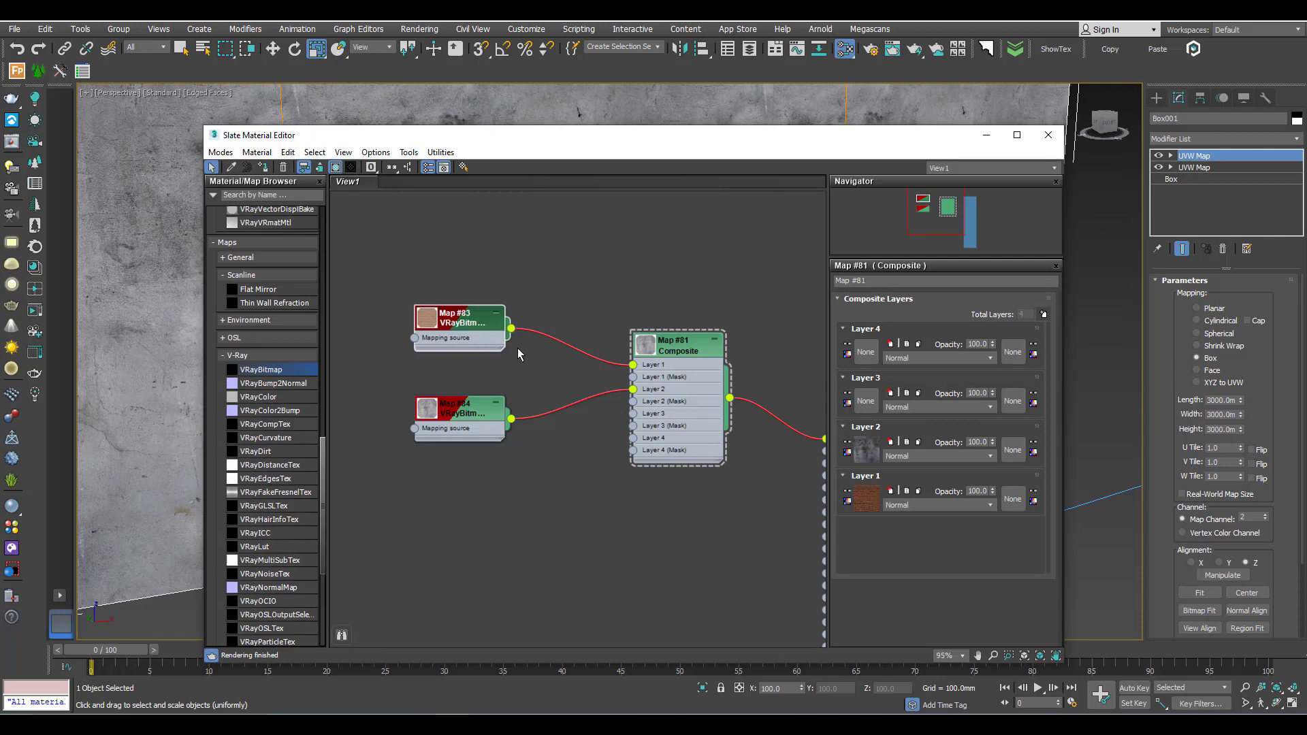
pyautogui.scroll(2, 525, 351)
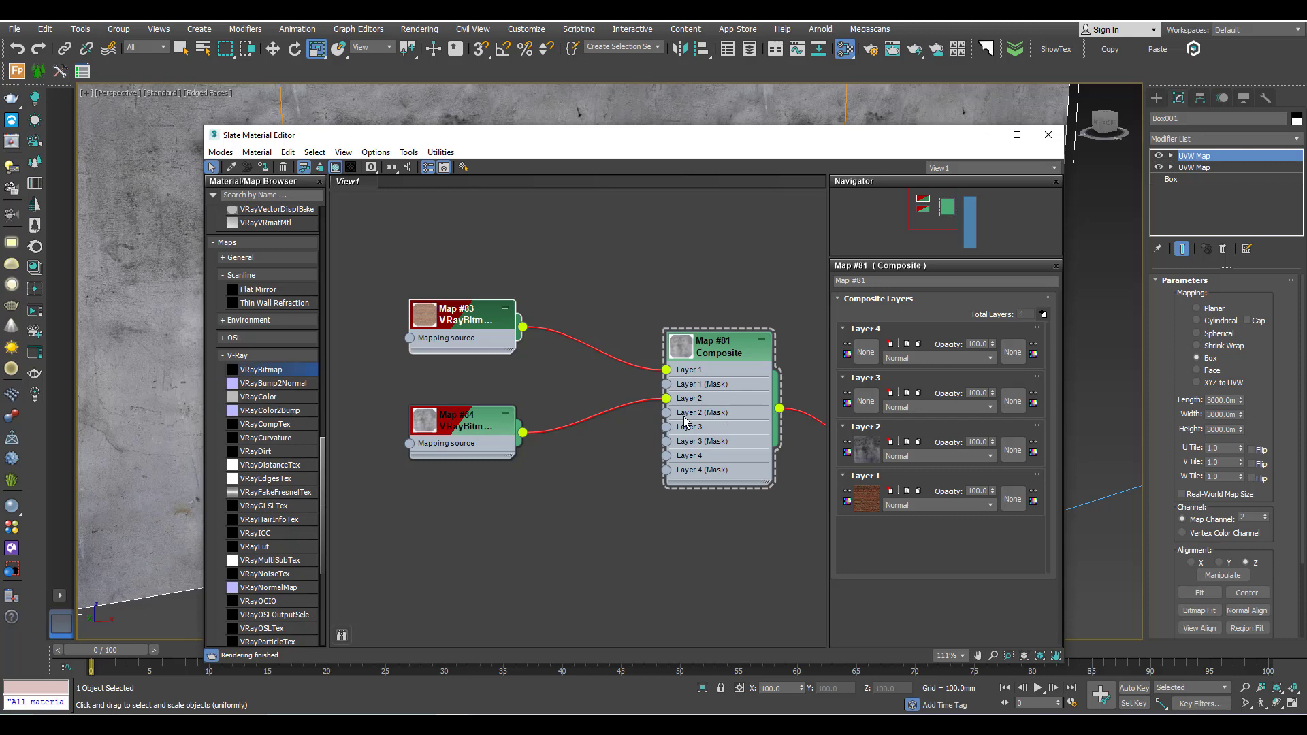
pyautogui.moveTo(477, 418); pyautogui.dragTo(476, 403)
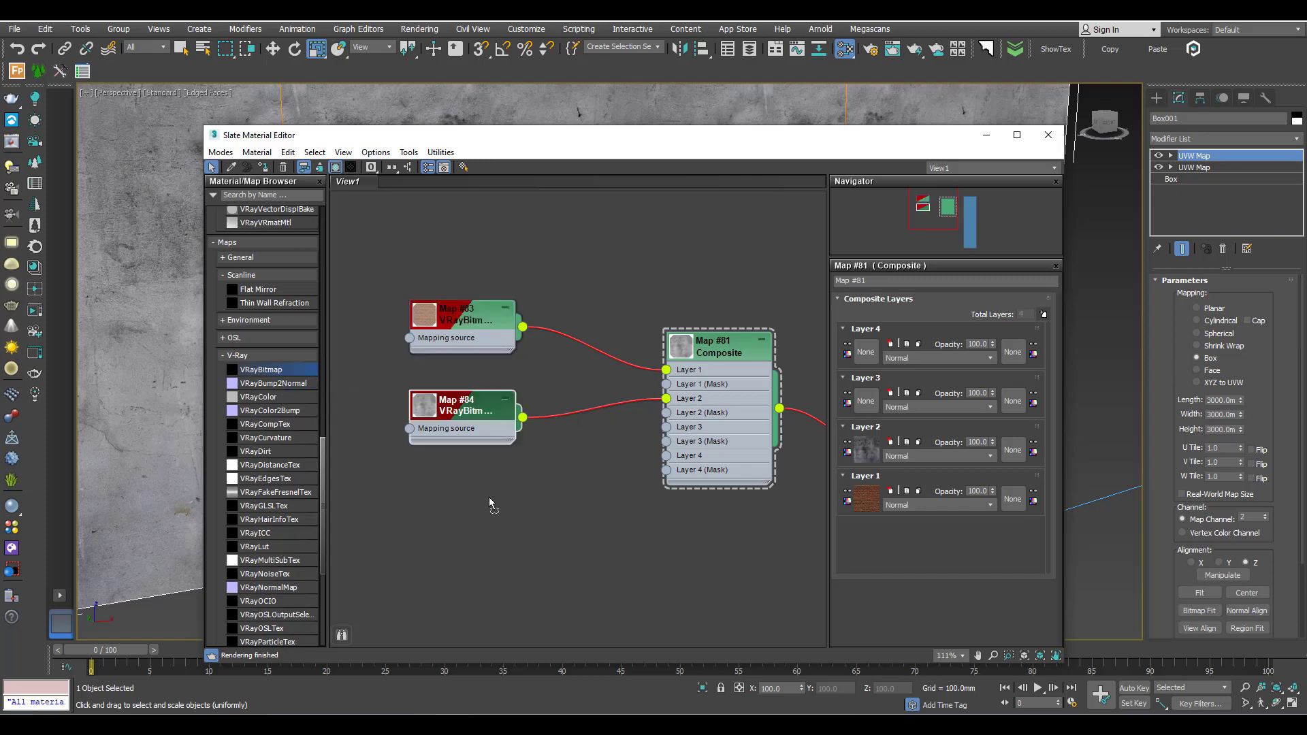
# Add a third VRayBitmap with the alpha image 1 file and connect it to Layer 2 (Mask) of the Composite map.
pyautogui.moveTo(489, 497); pyautogui.dragTo(489, 497)
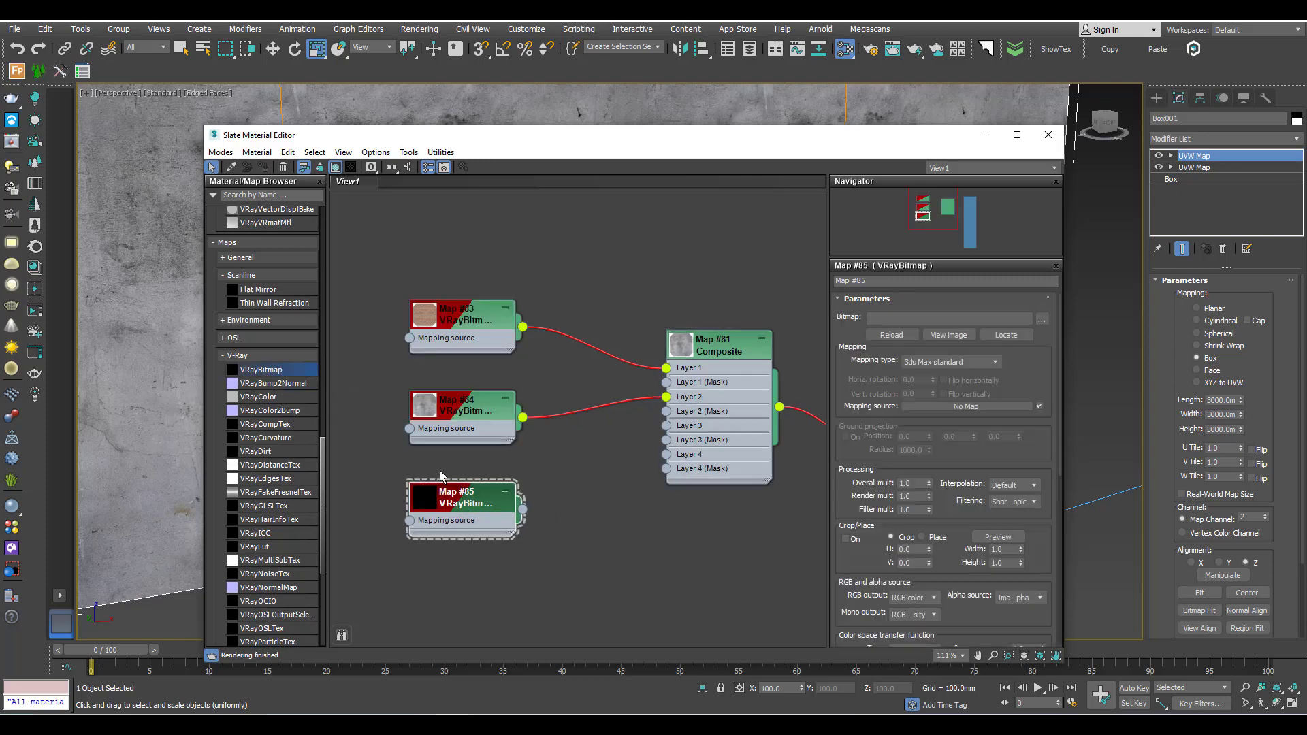
pyautogui.moveTo(439, 466); pyautogui.dragTo(467, 507)
pyautogui.click(1042, 319)
pyautogui.click(528, 228)
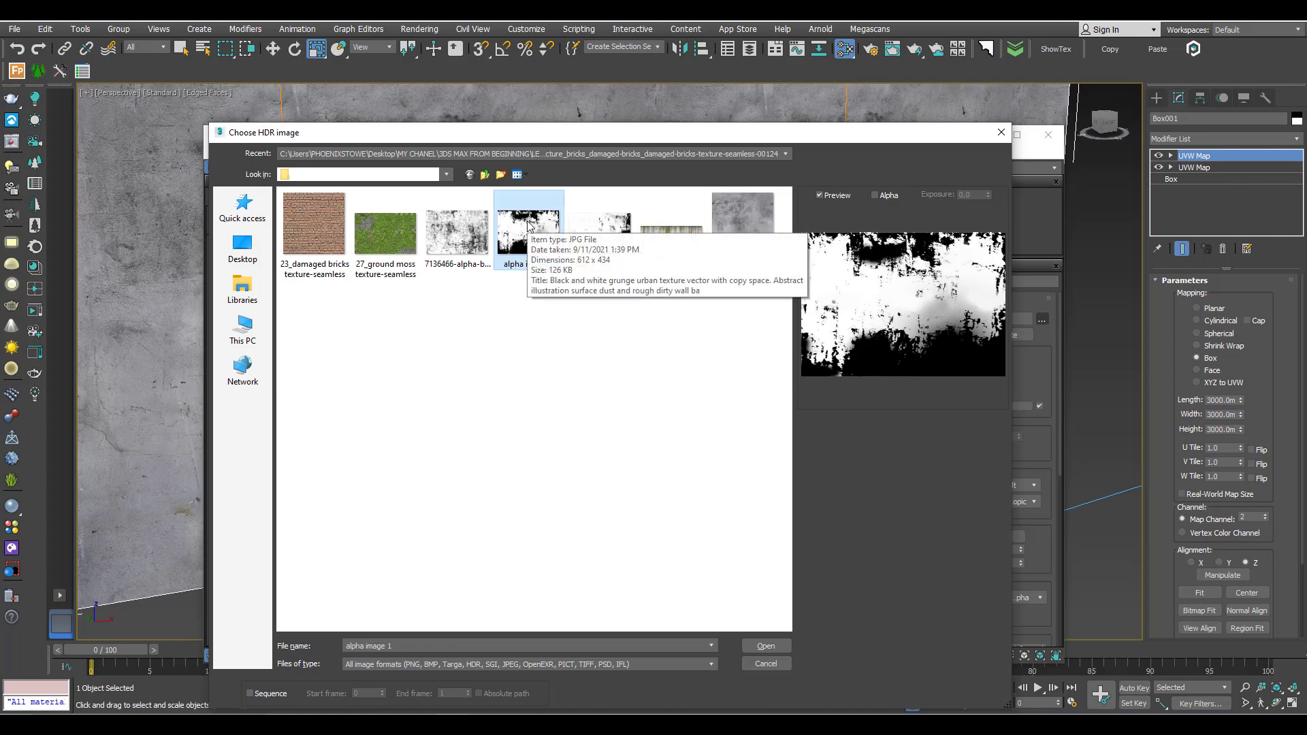
pyautogui.doubleClick(528, 228)
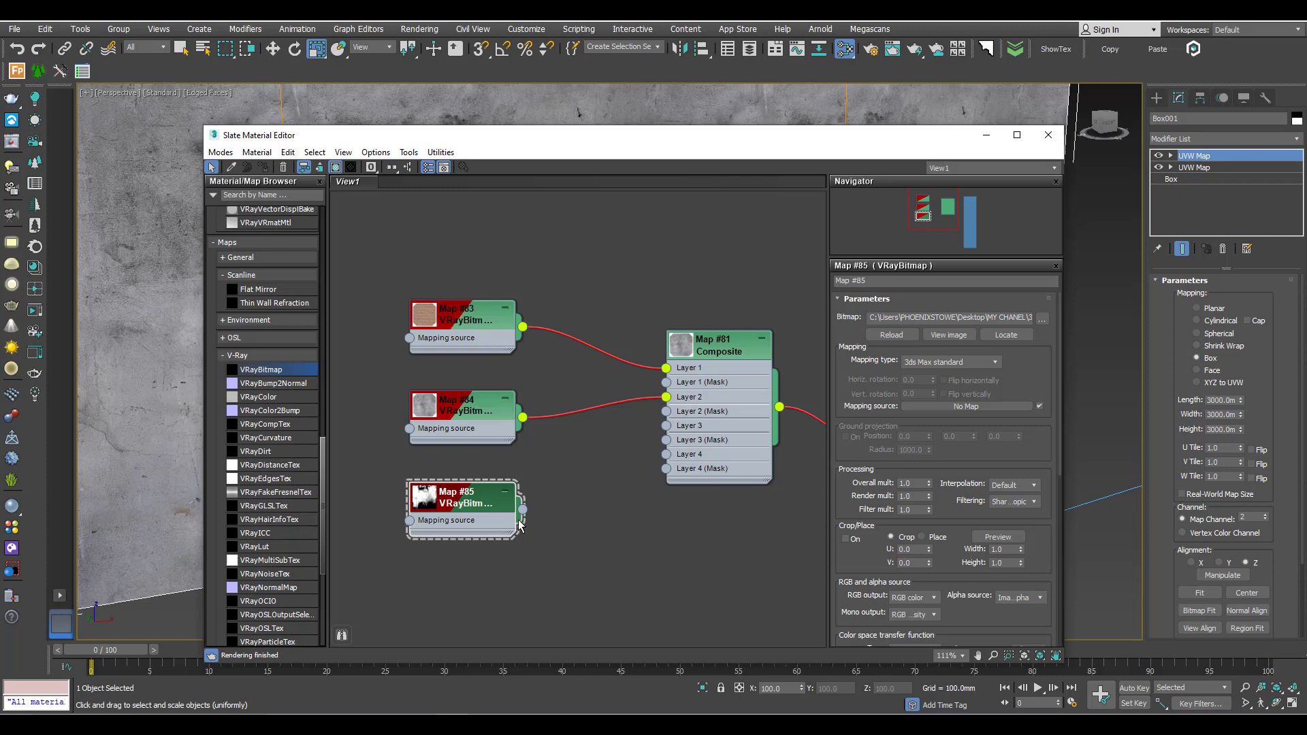
pyautogui.moveTo(522, 509); pyautogui.dragTo(669, 414)
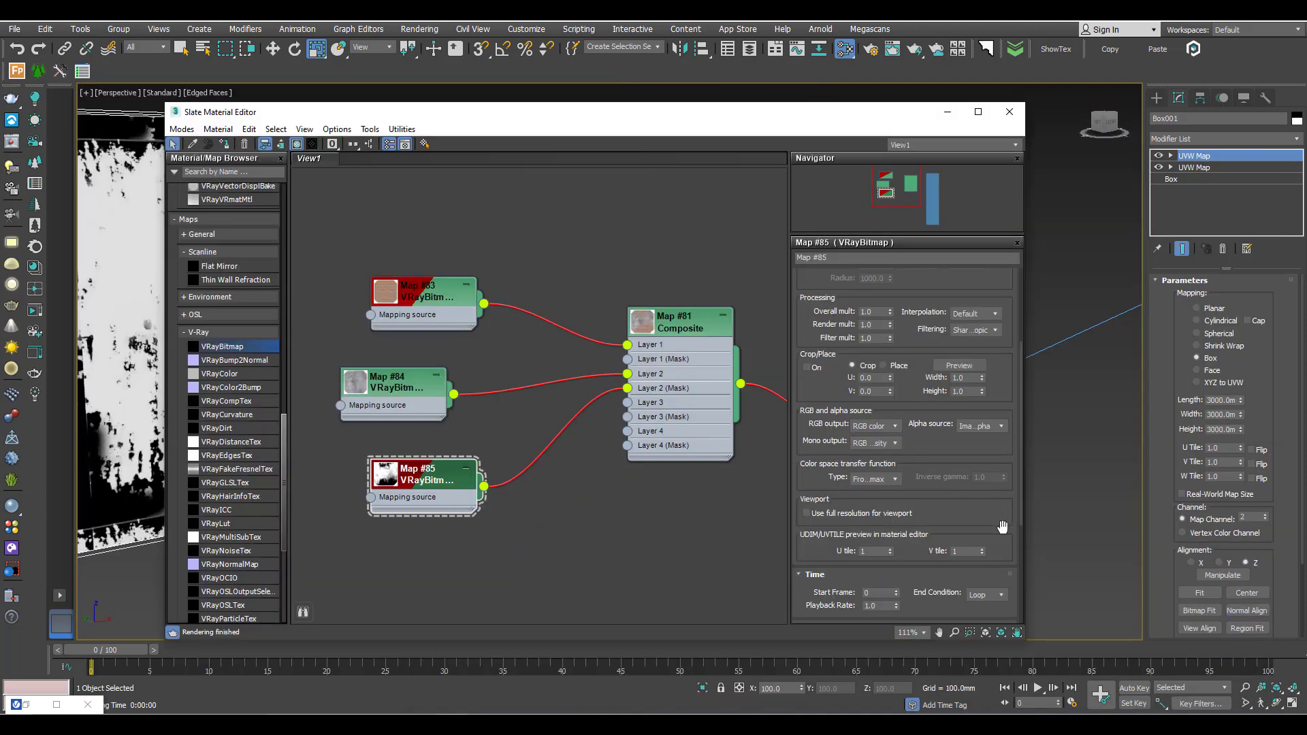
# Set the alpha mask bitmap's map channel to 3.
pyautogui.moveTo(991, 549); pyautogui.dragTo(1014, 467)
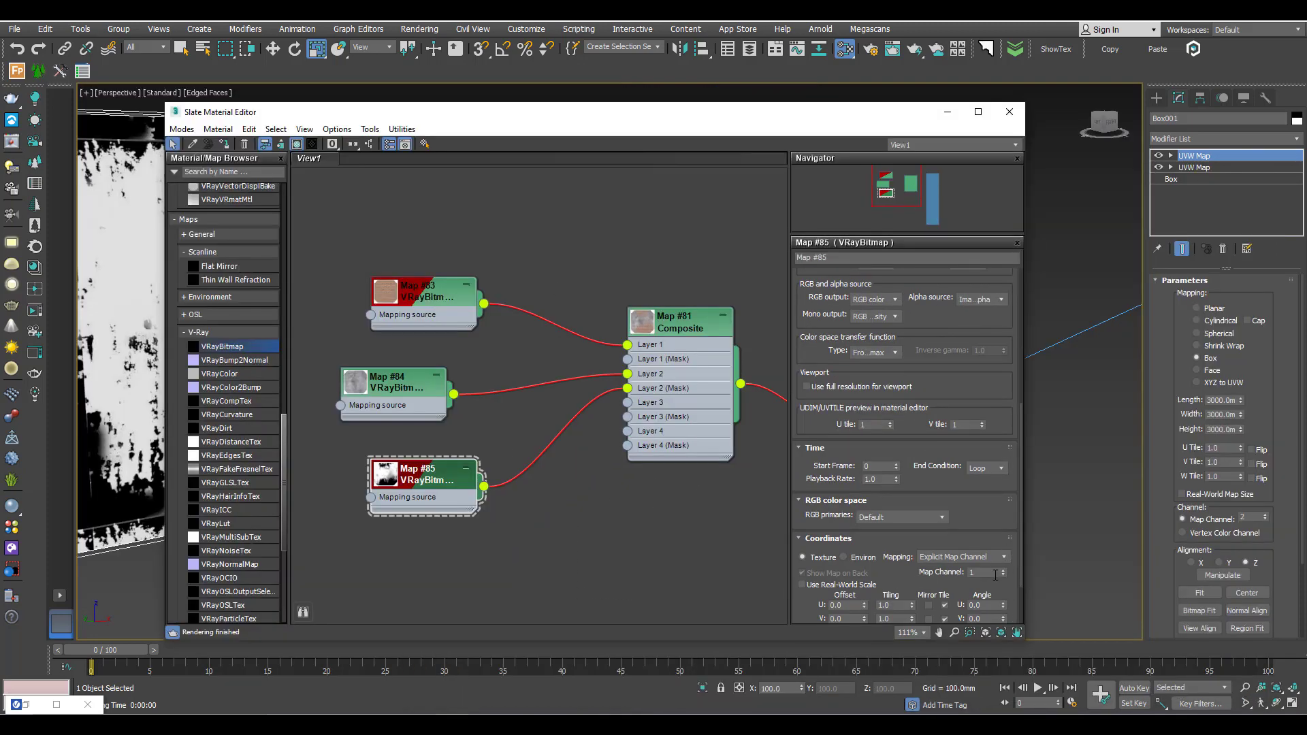
pyautogui.moveTo(980, 571); pyautogui.dragTo(948, 571)
pyautogui.write('3')
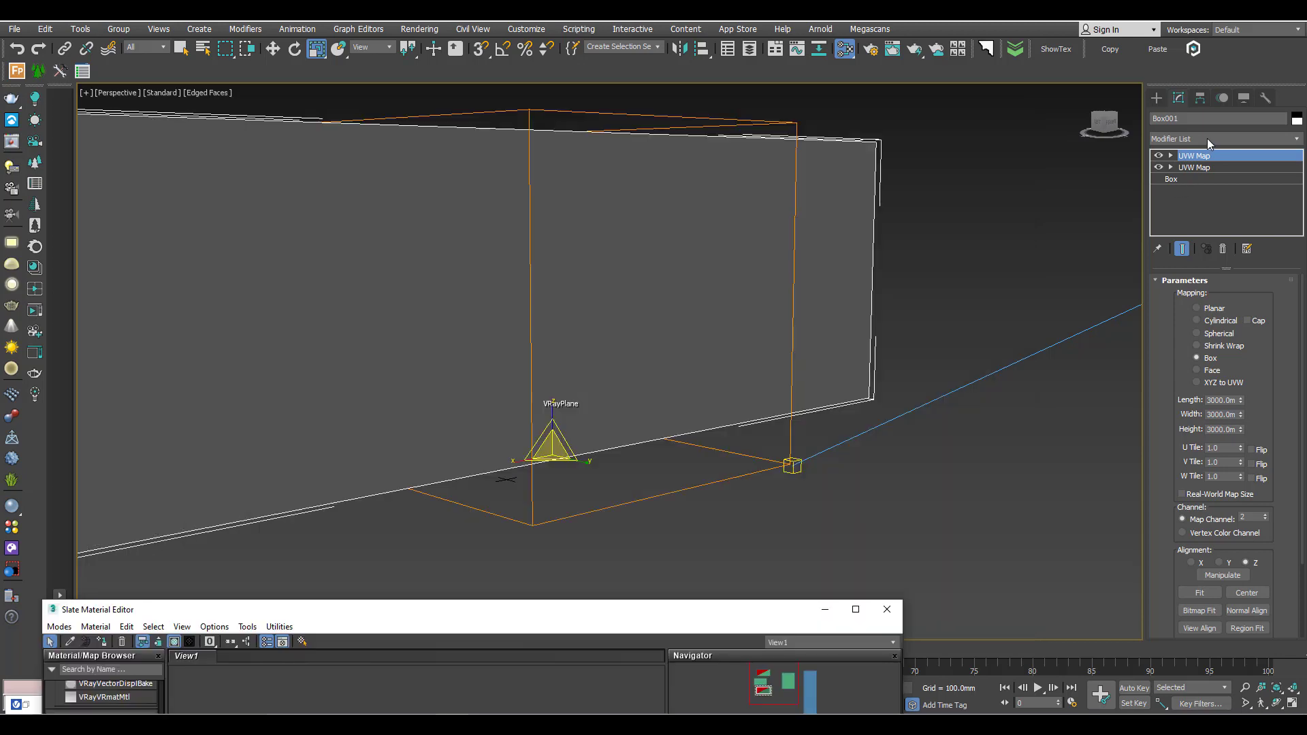
# Add a third UVW Map modifier to the wall and set its map channel to 3.
pyautogui.click(1208, 138)
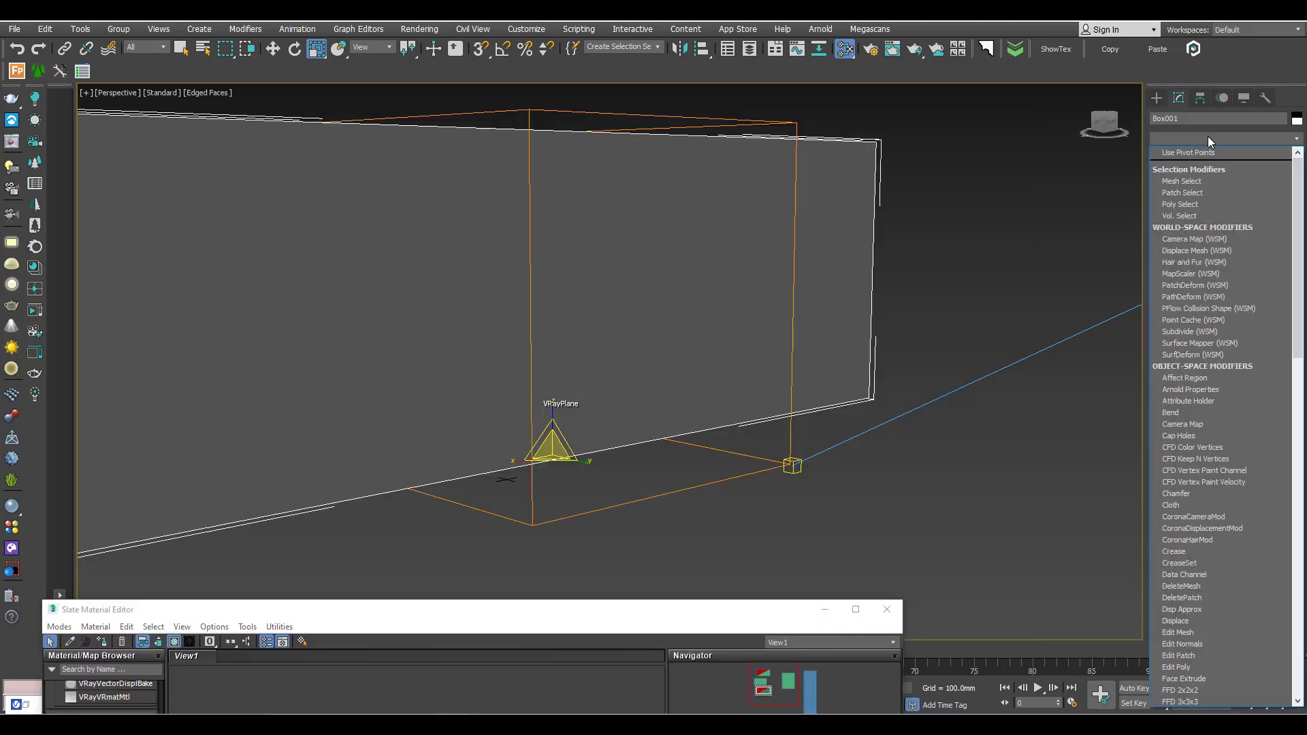
pyautogui.press('u')
pyautogui.press('u')
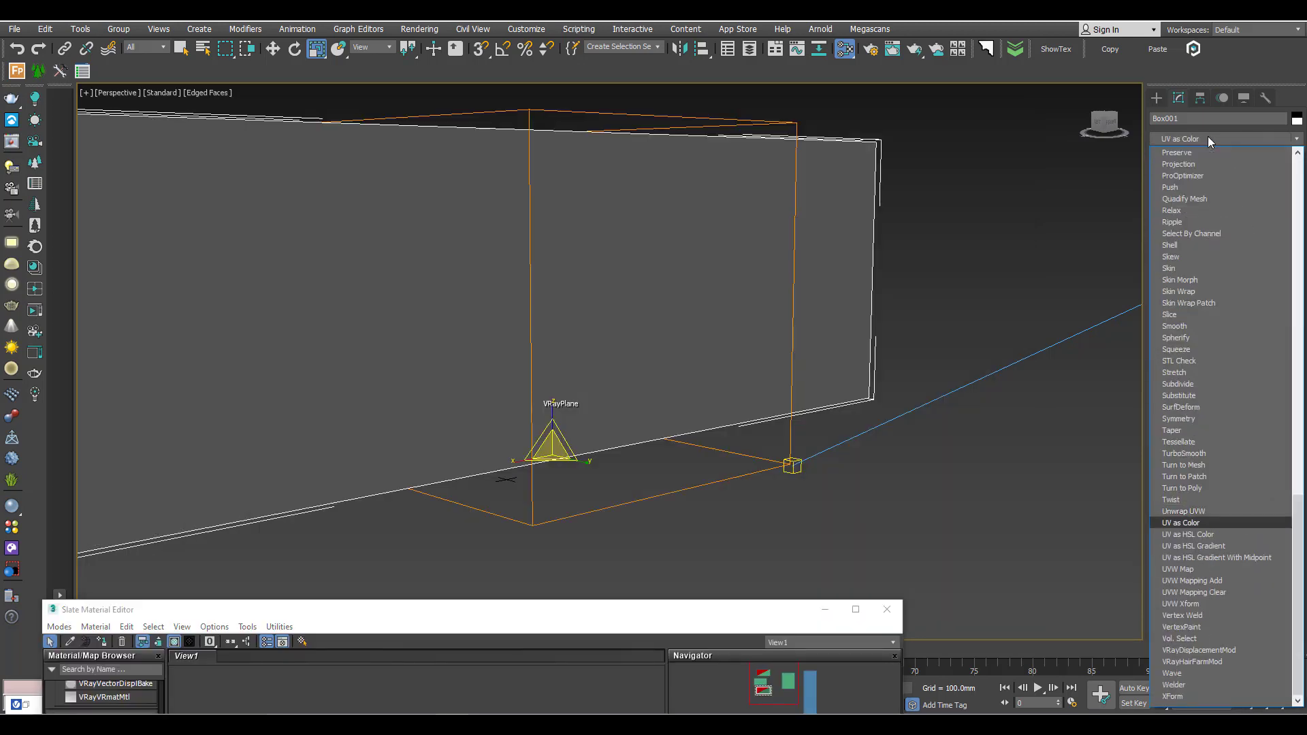
pyautogui.press('u')
pyautogui.press('u')
pyautogui.press('u')
pyautogui.press('u')
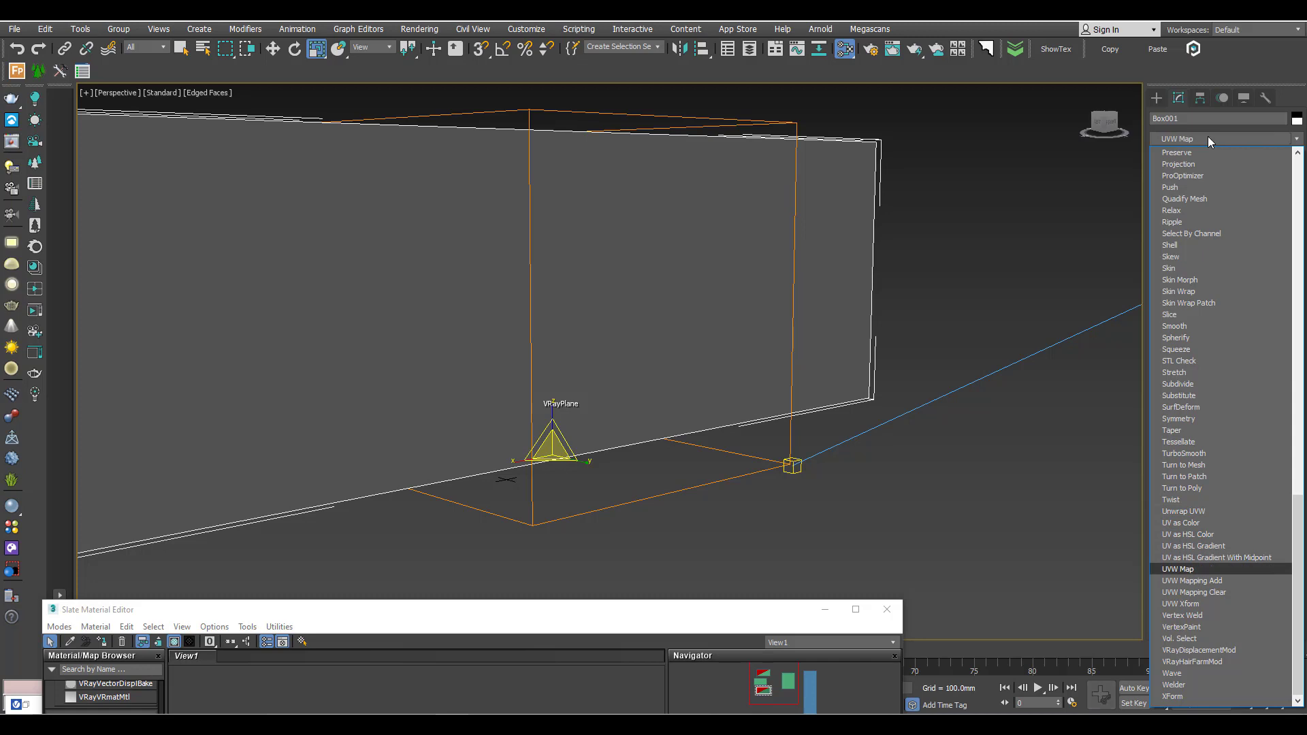
pyautogui.press('Return')
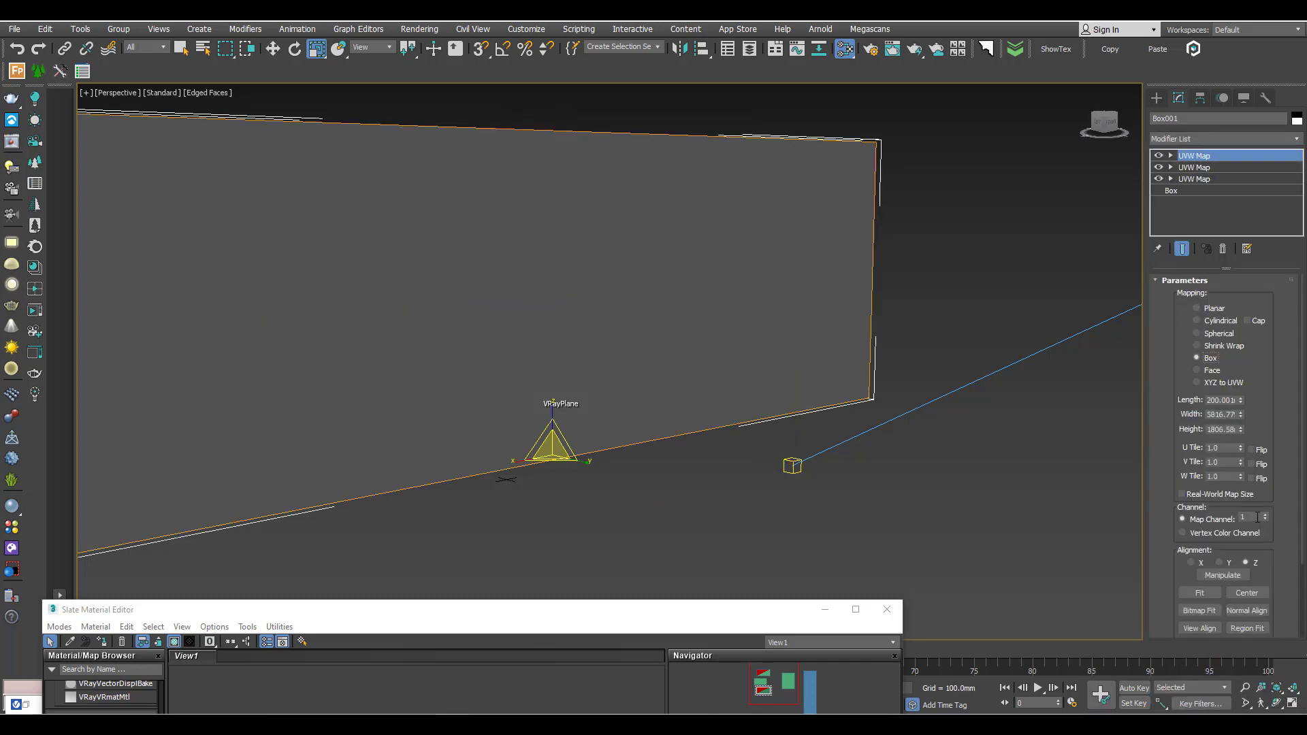
pyautogui.click(1255, 517)
pyautogui.write('3')
pyautogui.press('Return')
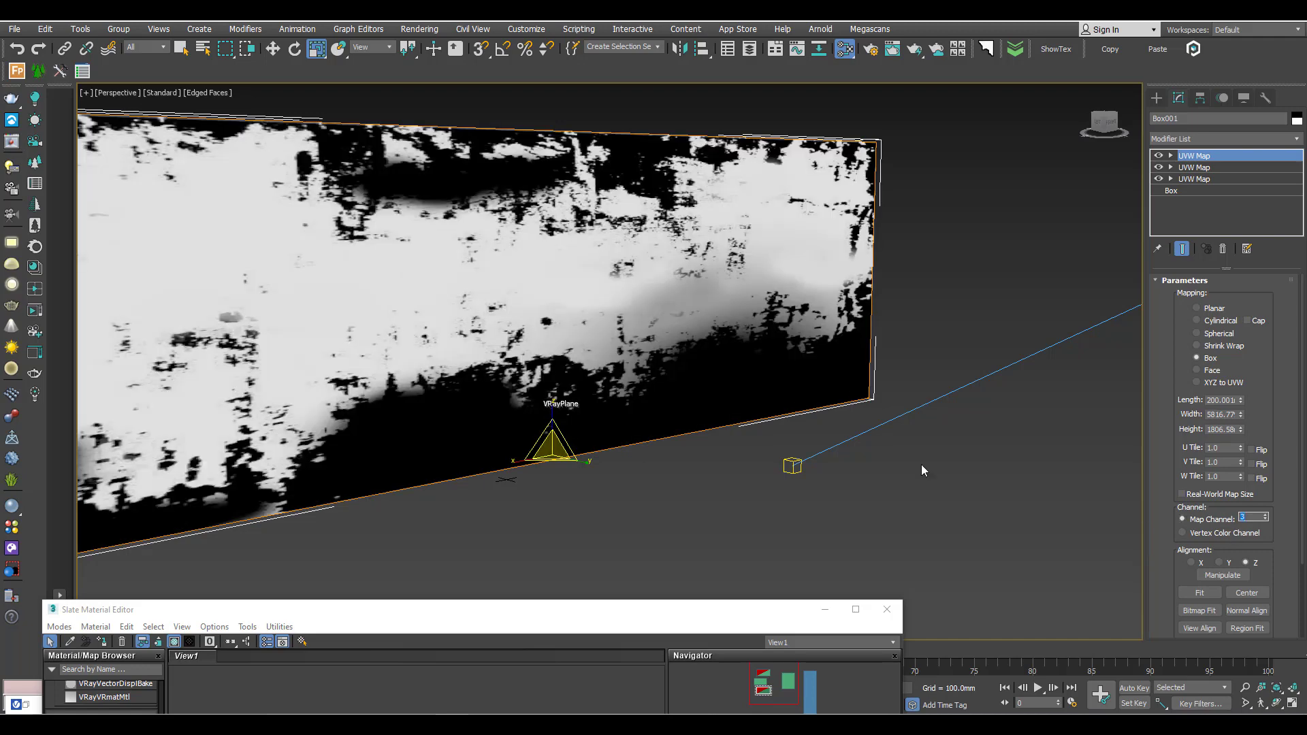
# Scale the channel 3 UVW Map gizmo vertically beyond the wall's height to stretch the mask.
pyautogui.moveTo(769, 378); pyautogui.dragTo(805, 419, button='middle')
pyautogui.keyDown('alt'); pyautogui.moveTo(599, 368); pyautogui.dragTo(582, 351, button='middle'); pyautogui.keyUp('alt')
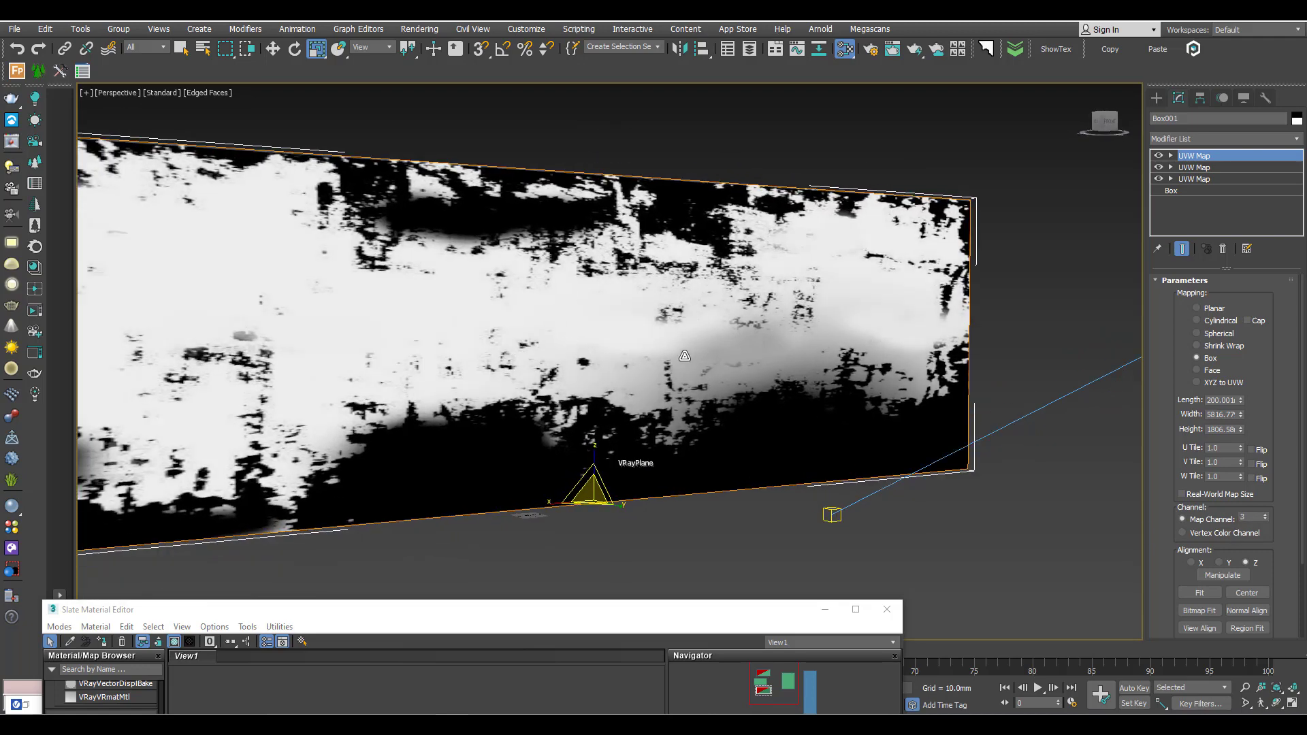
pyautogui.keyDown('alt'); pyautogui.moveTo(684, 355); pyautogui.dragTo(701, 372, button='middle'); pyautogui.keyUp('alt')
pyautogui.keyDown('ctrl'); pyautogui.click(1211, 157); pyautogui.keyUp('ctrl')
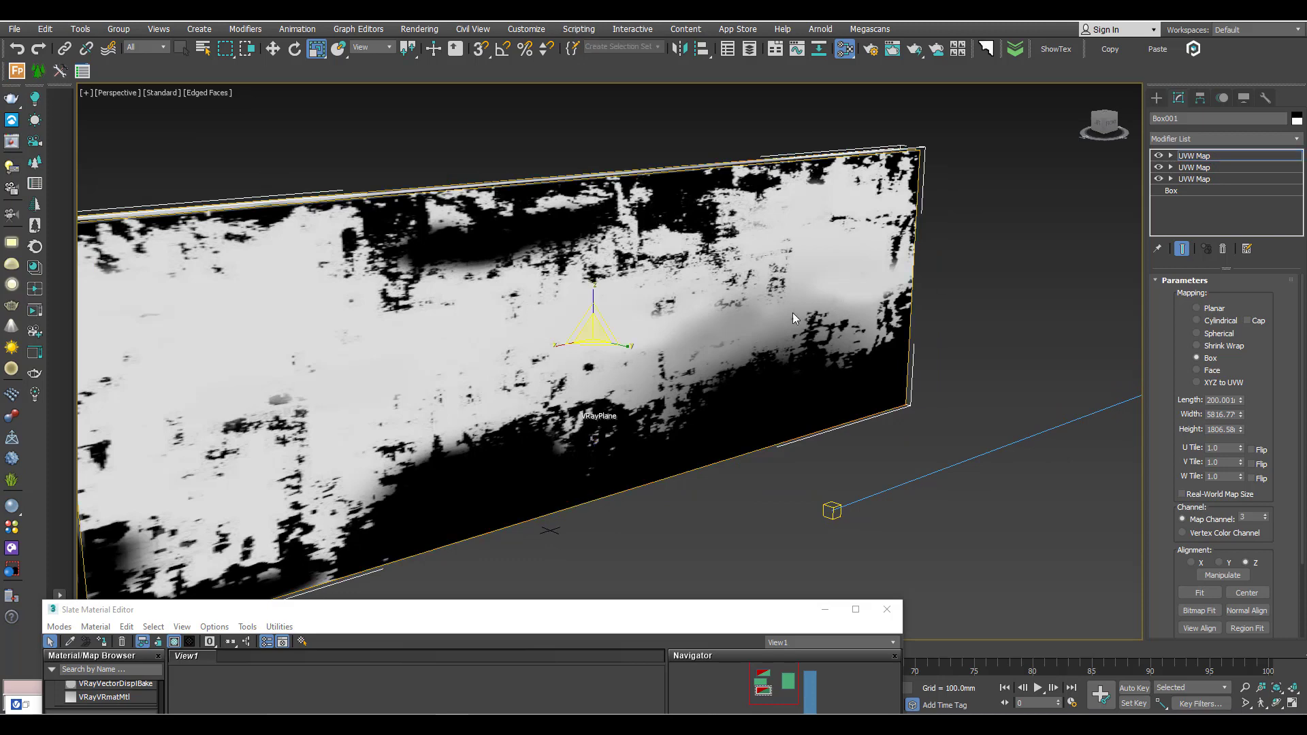
pyautogui.keyDown('alt'); pyautogui.moveTo(793, 312); pyautogui.dragTo(762, 303, button='middle'); pyautogui.keyUp('alt')
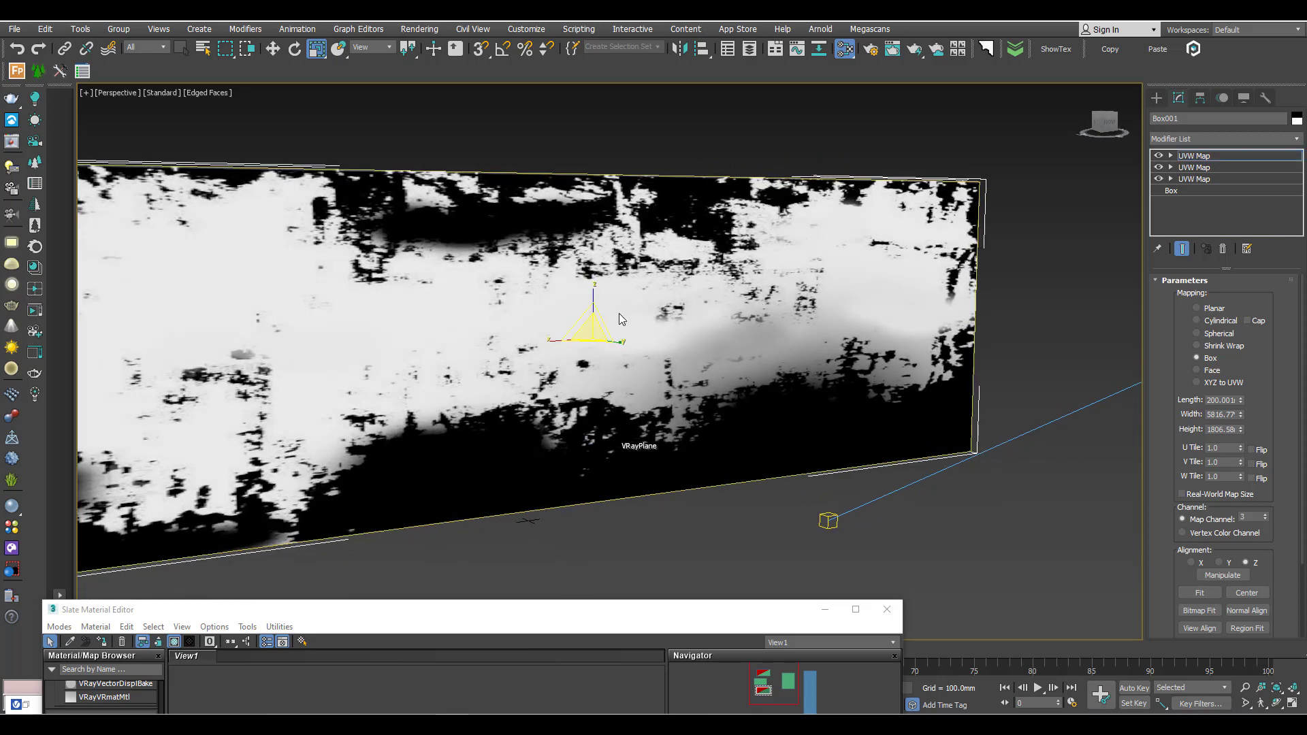
pyautogui.moveTo(592, 294); pyautogui.dragTo(595, 262)
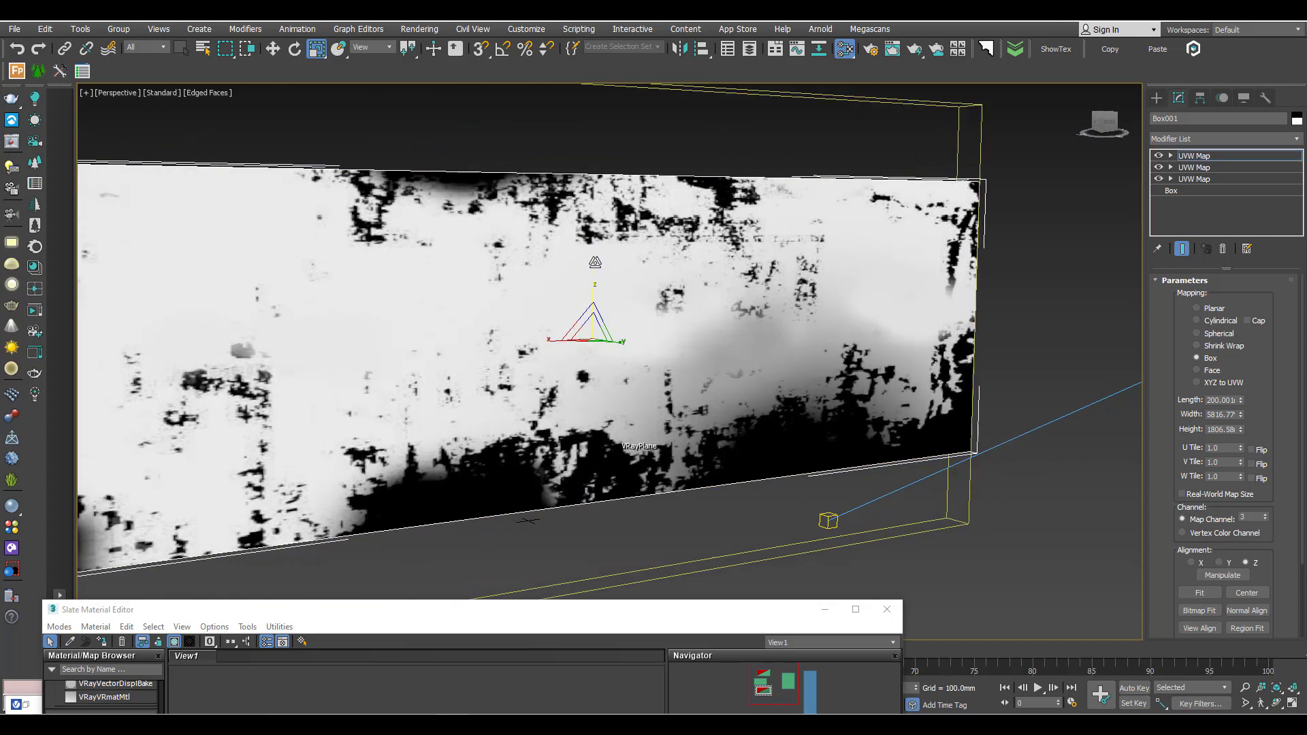
# Render the perspective view with V-Ray and examine how the masked plaster blends with the bricks on the wall.
pyautogui.hotkey('shift', 'q')
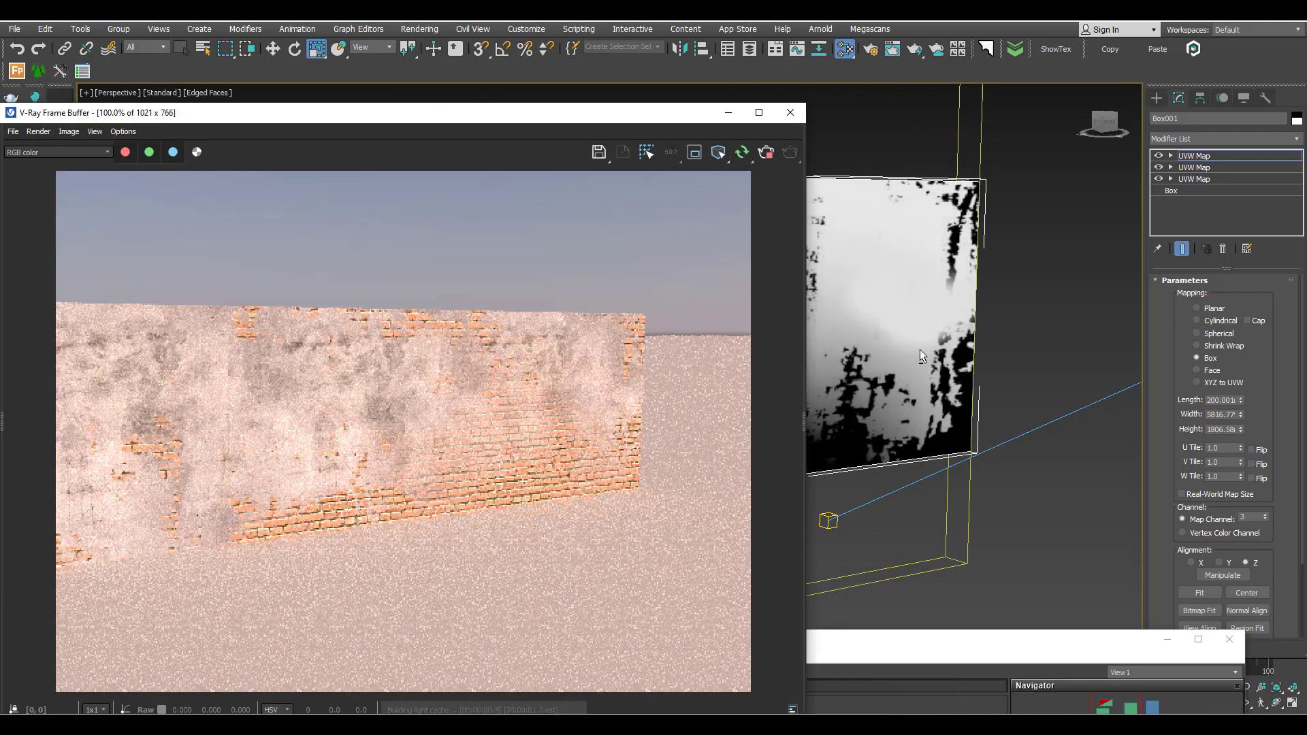
pyautogui.keyDown('alt'); pyautogui.moveTo(920, 350); pyautogui.dragTo(973, 338, button='middle'); pyautogui.keyUp('alt')
pyautogui.scroll(2, 917, 349)
pyautogui.scroll(-2, 1032, 347)
pyautogui.scroll(1, 1006, 350)
pyautogui.scroll(-3, 910, 344)
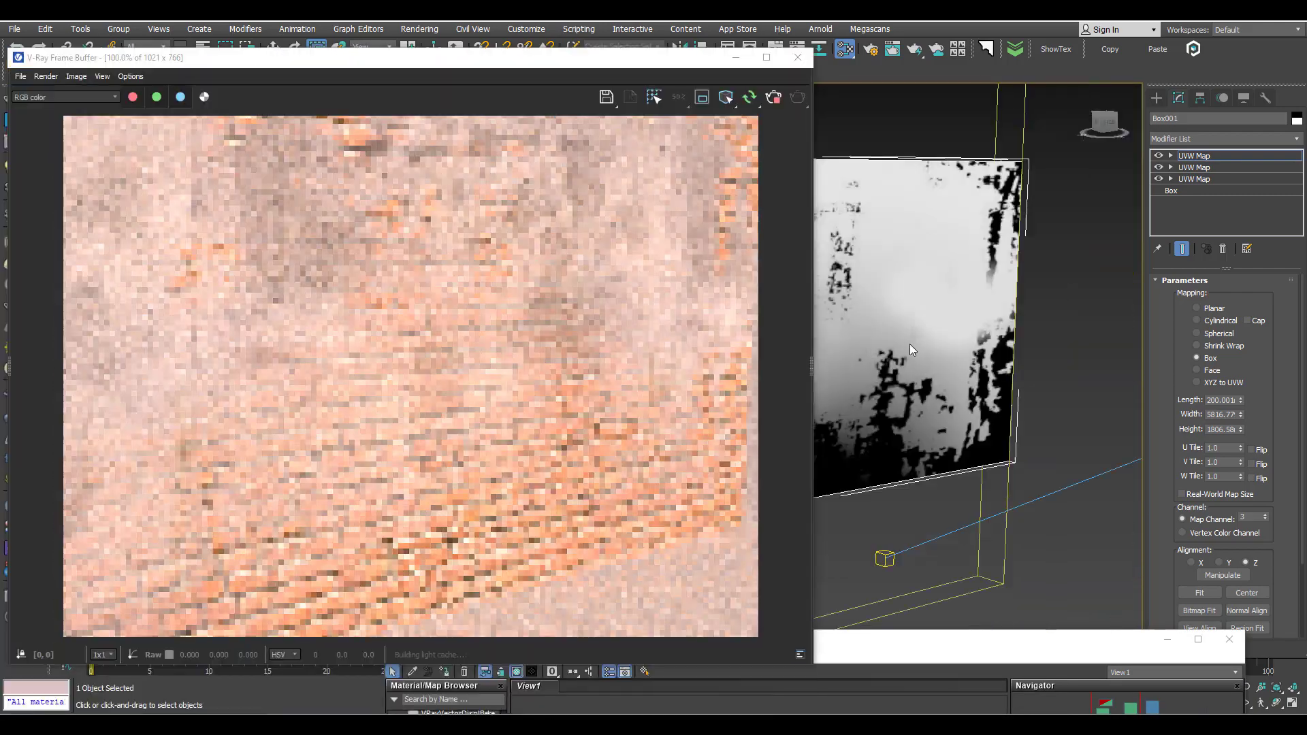
pyautogui.keyDown('alt'); pyautogui.moveTo(909, 345); pyautogui.dragTo(879, 406, button='middle'); pyautogui.keyUp('alt')
pyautogui.scroll(4, 908, 419)
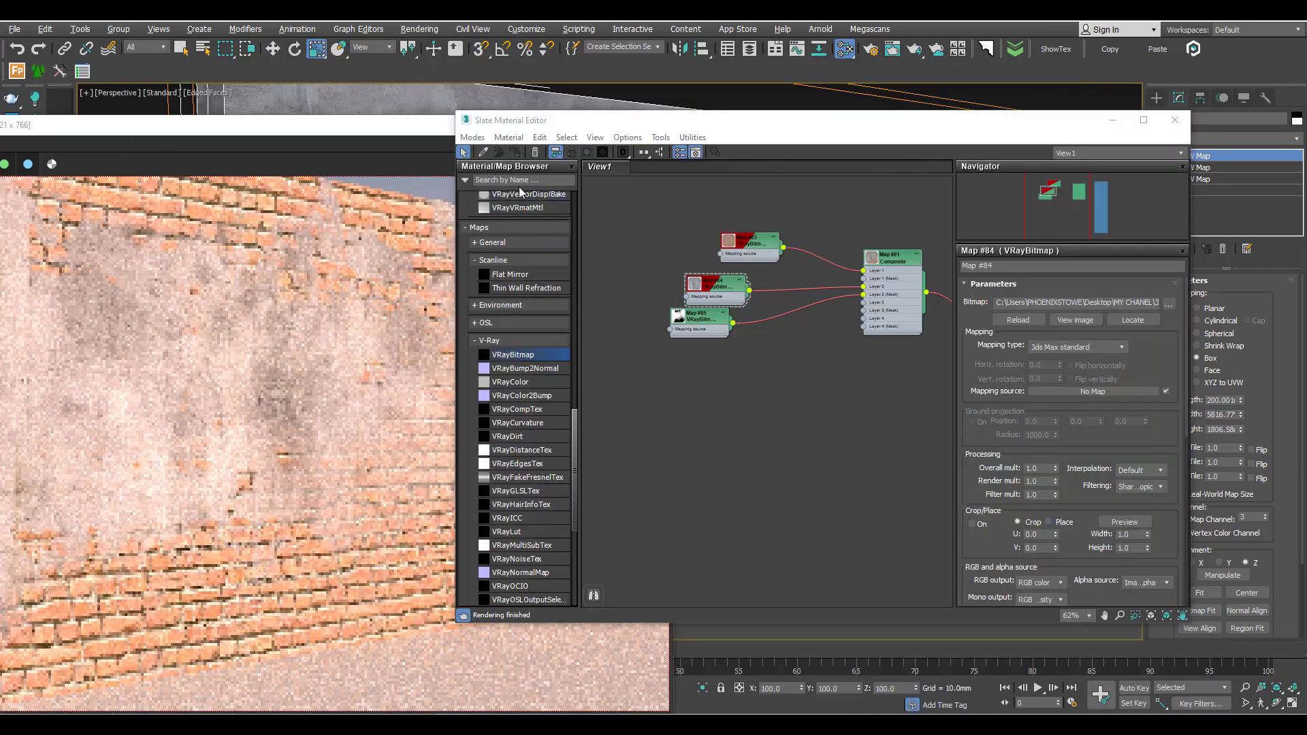
# View the fgeg texture image at full size, then close it.
pyautogui.click(1168, 304)
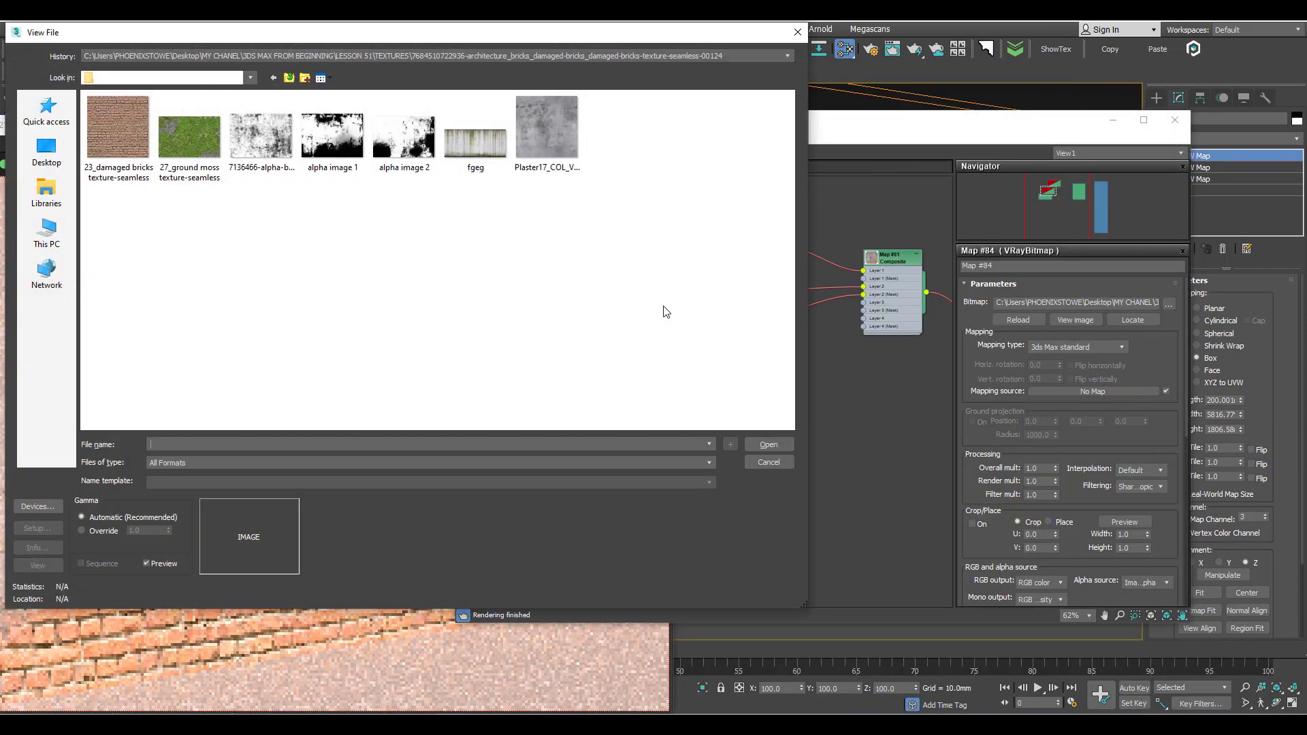
pyautogui.doubleClick(476, 139)
pyautogui.moveTo(717, 125); pyautogui.dragTo(648, 151)
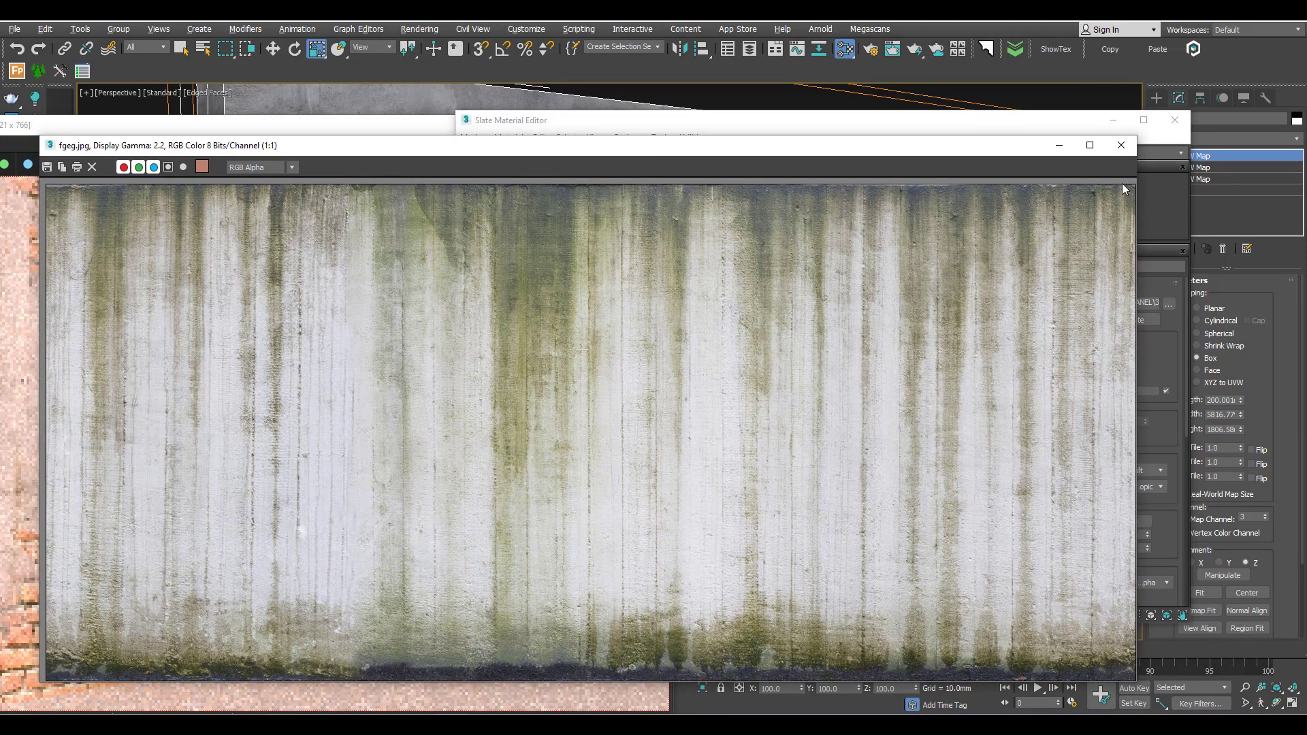
pyautogui.click(1121, 145)
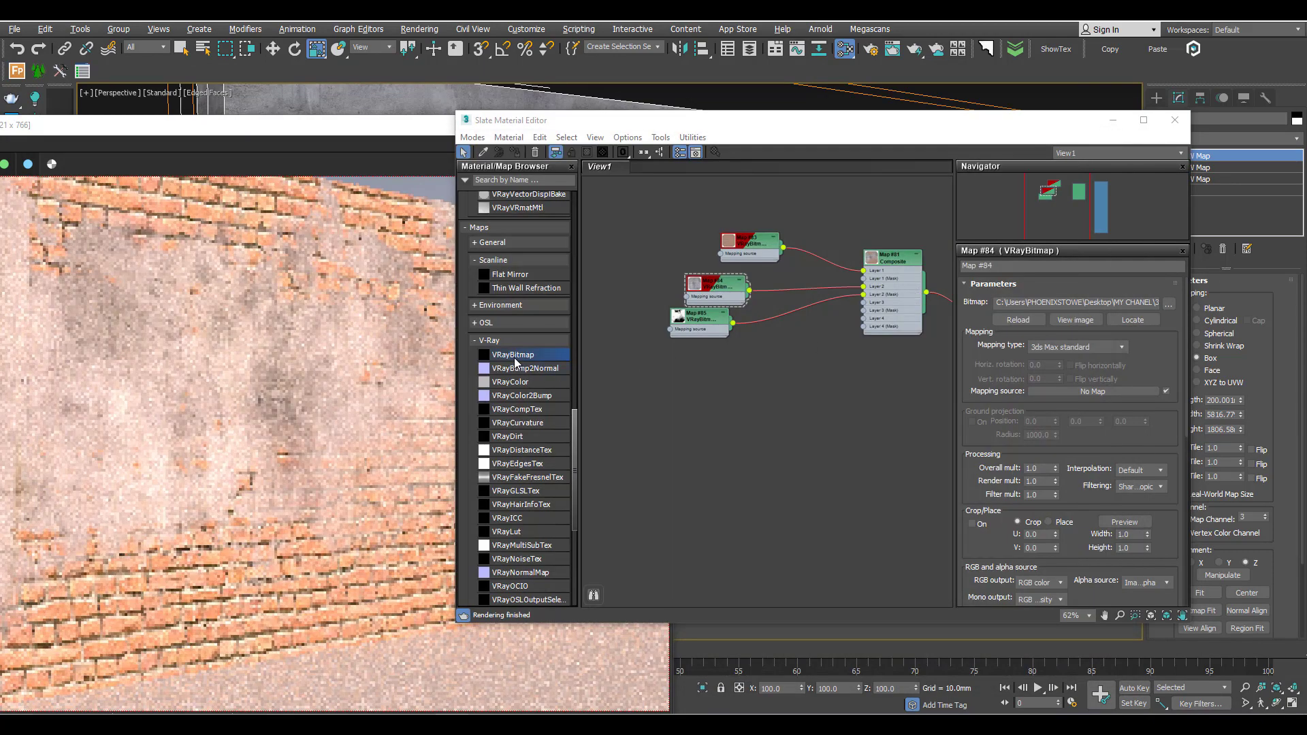
# Add a new VRayBitmap map to the material graph and load the fgeg image into it.
pyautogui.moveTo(515, 358); pyautogui.dragTo(727, 422)
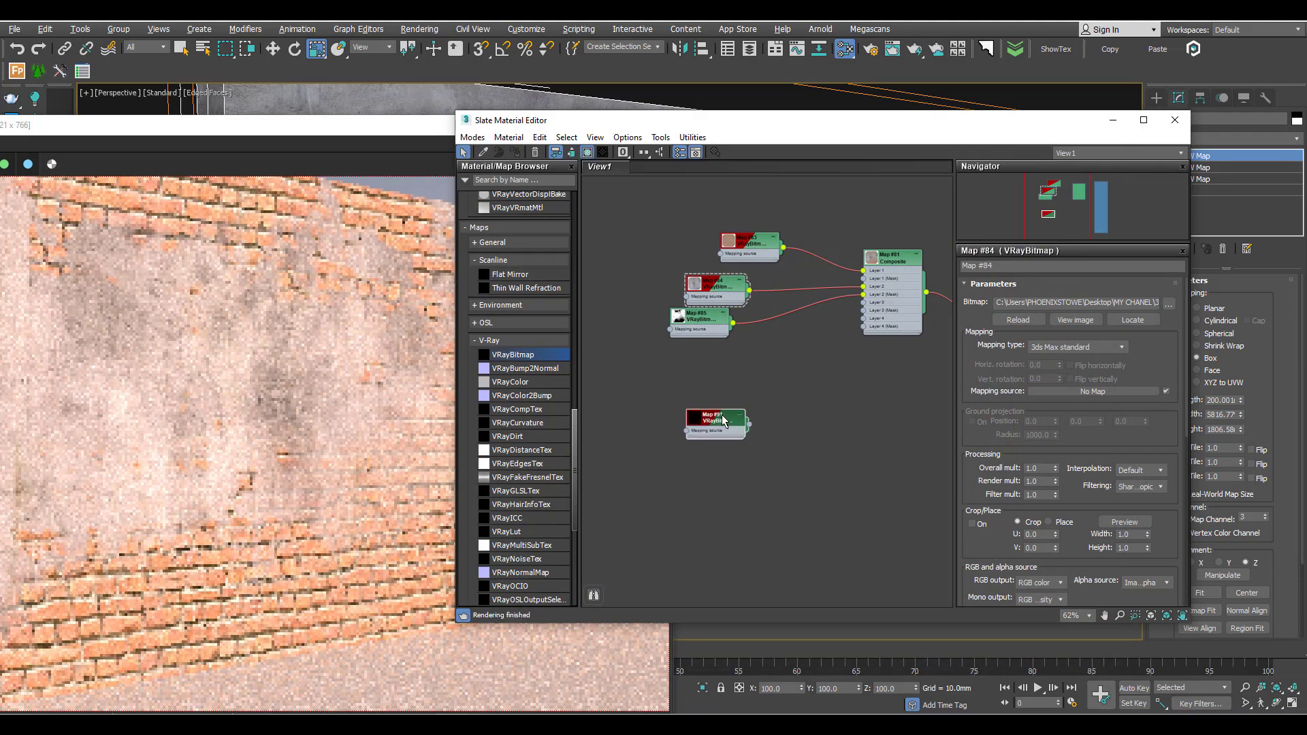
pyautogui.doubleClick(724, 420)
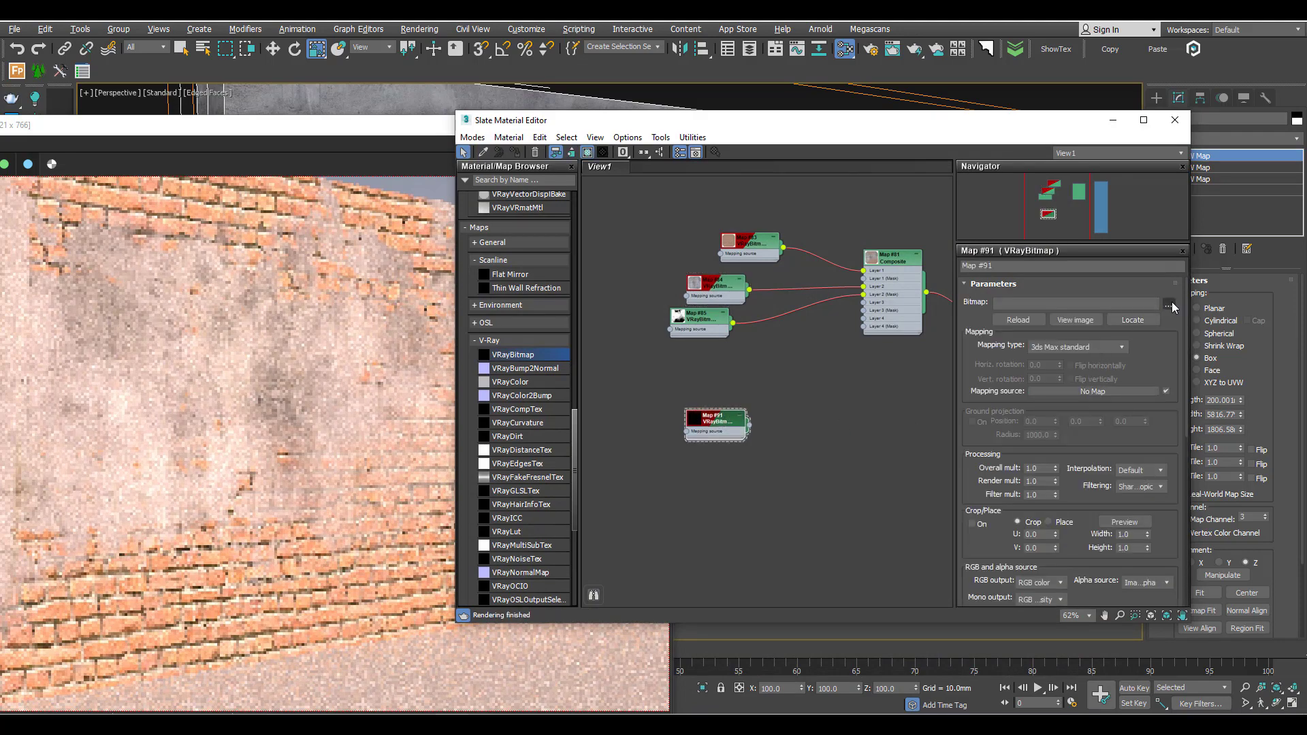
pyautogui.click(1170, 305)
pyautogui.click(933, 240)
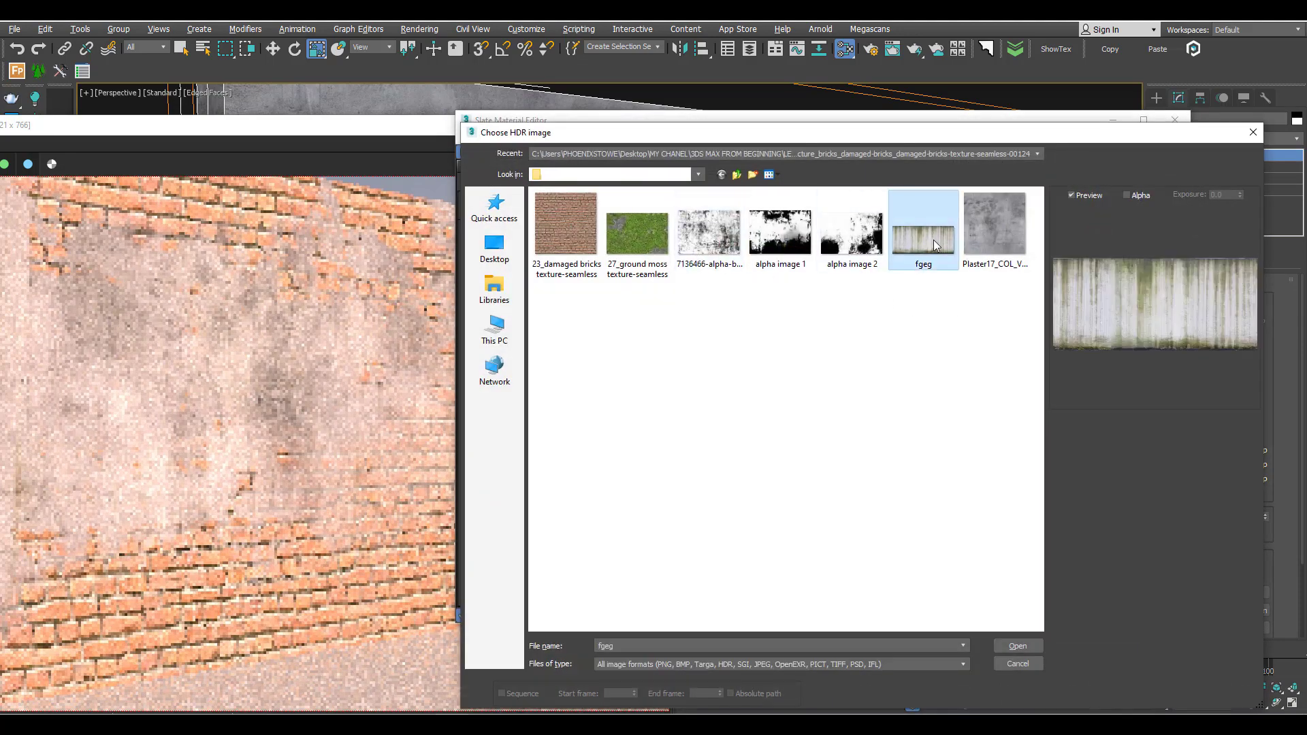
pyautogui.doubleClick(933, 240)
# Place the fgeg bitmap node below the other maps and connect it to Layer 3 of the Composite map.
pyautogui.moveTo(739, 416); pyautogui.dragTo(718, 374)
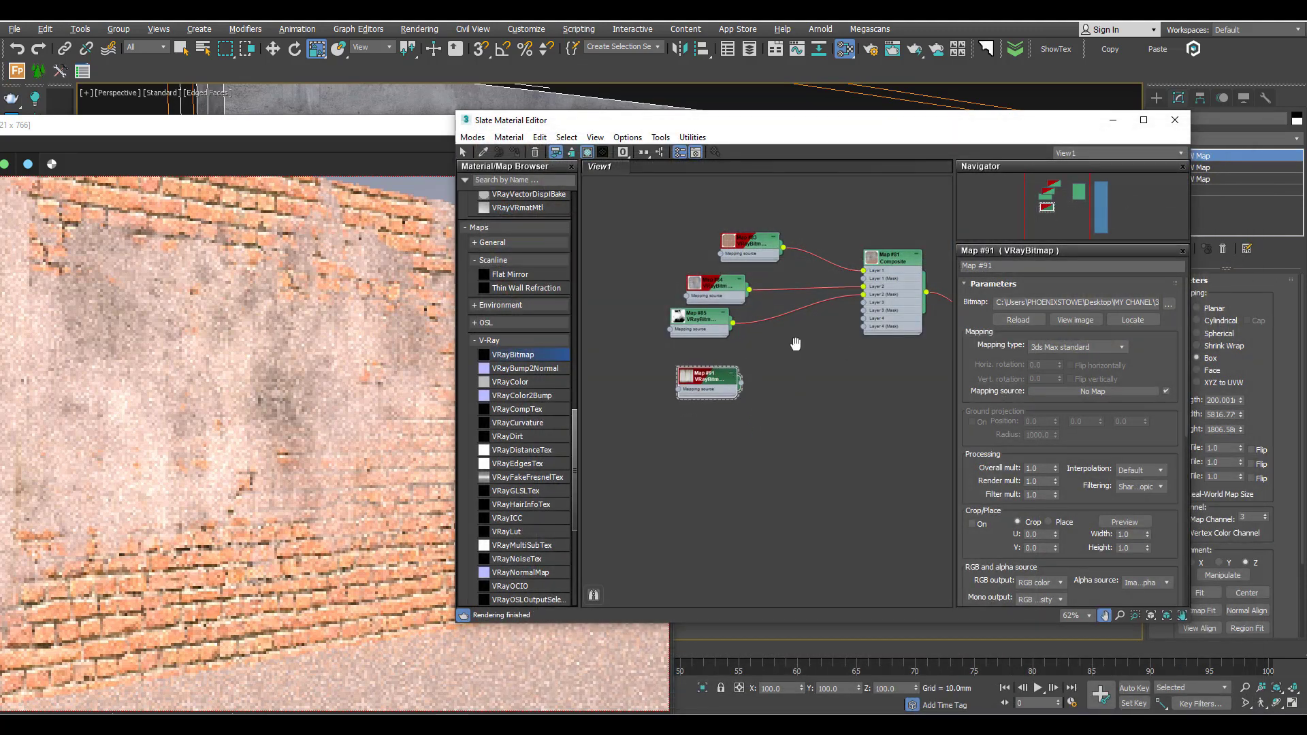
pyautogui.scroll(3, 775, 353)
pyautogui.moveTo(776, 352); pyautogui.dragTo(726, 441, button='middle')
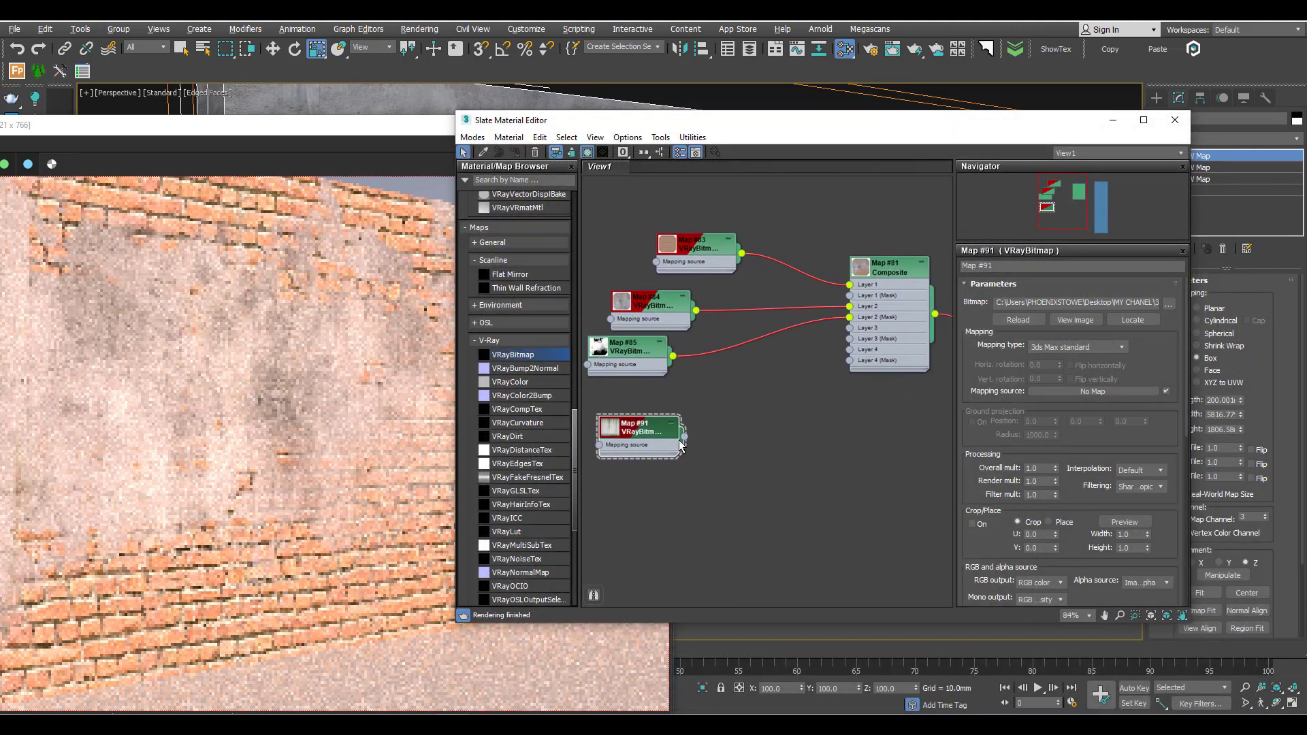
pyautogui.moveTo(684, 436); pyautogui.dragTo(849, 327)
# Set the fgeg bitmap's map channel to 4 in its coordinates.
pyautogui.scroll(-5, 1162, 451)
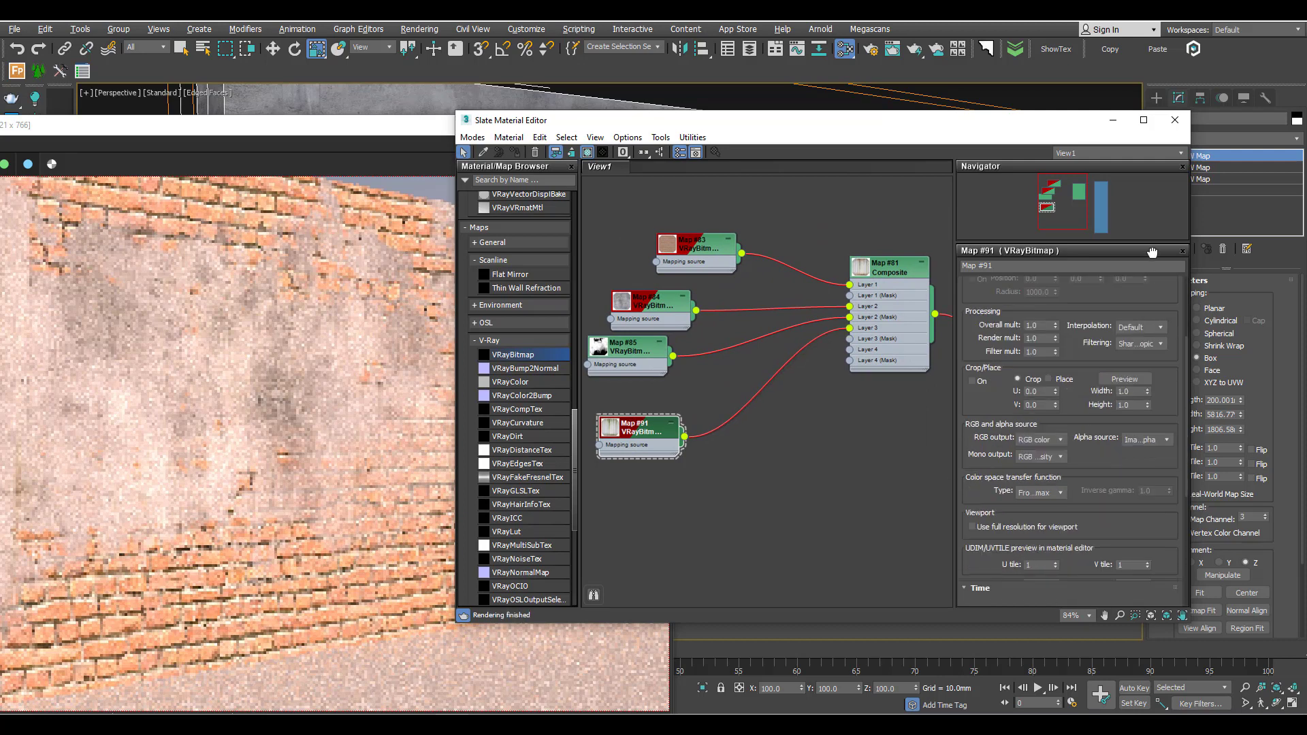
pyautogui.scroll(-3, 1152, 377)
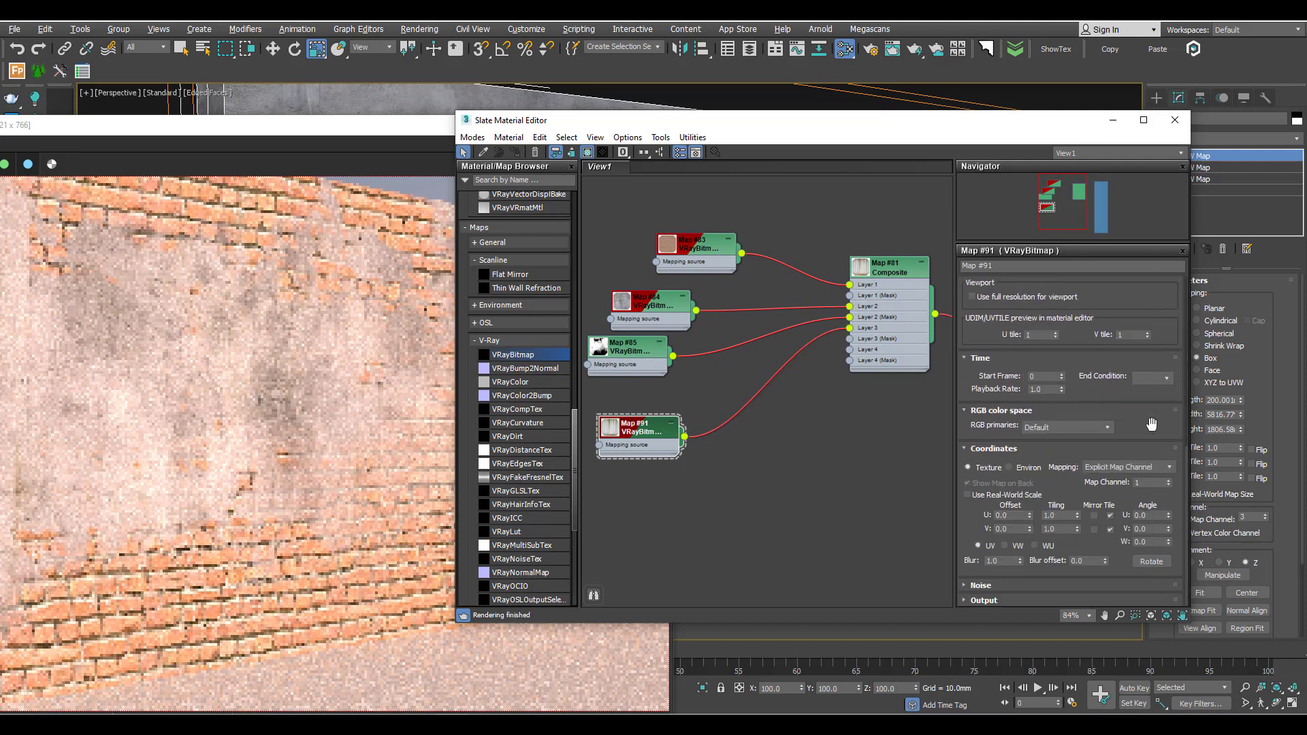
pyautogui.click(1145, 484)
pyautogui.press('Return')
# Add a fourth UVW Map modifier to the wall with Box mapping and map channel 4.
pyautogui.moveTo(914, 124); pyautogui.dragTo(781, 638)
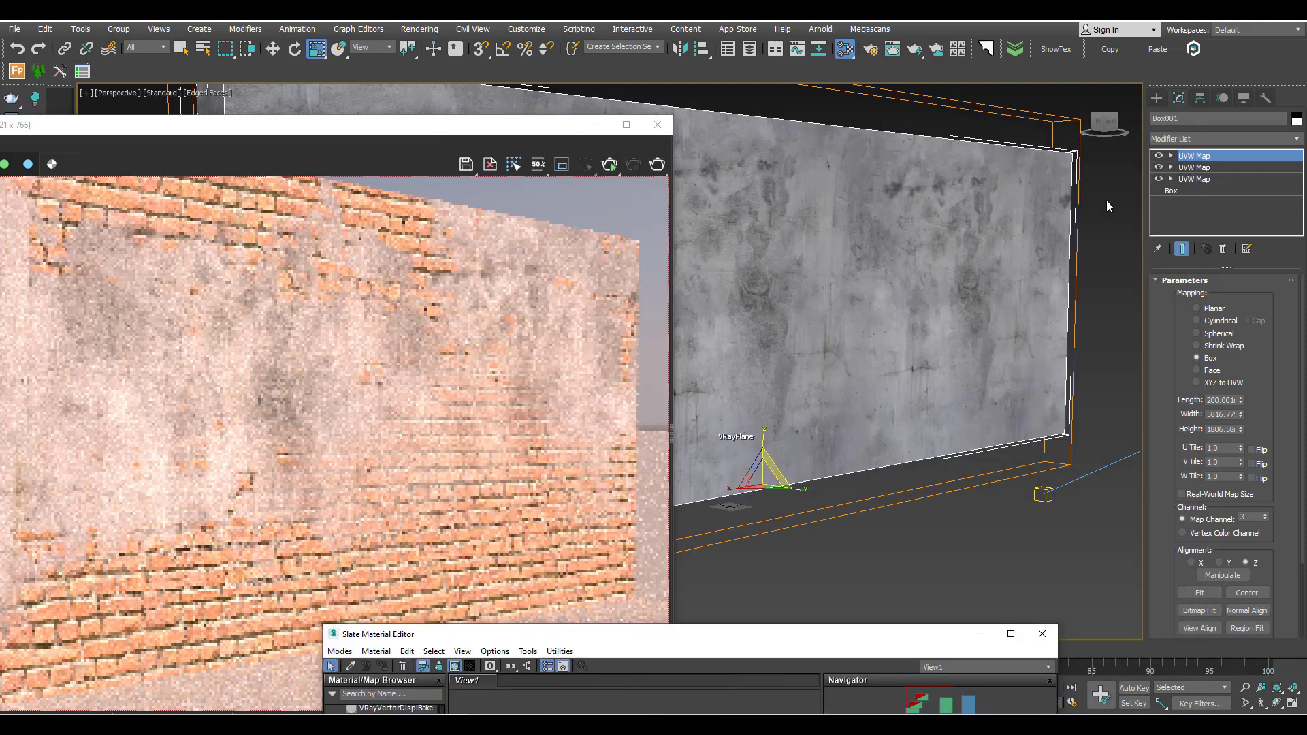
pyautogui.click(1204, 140)
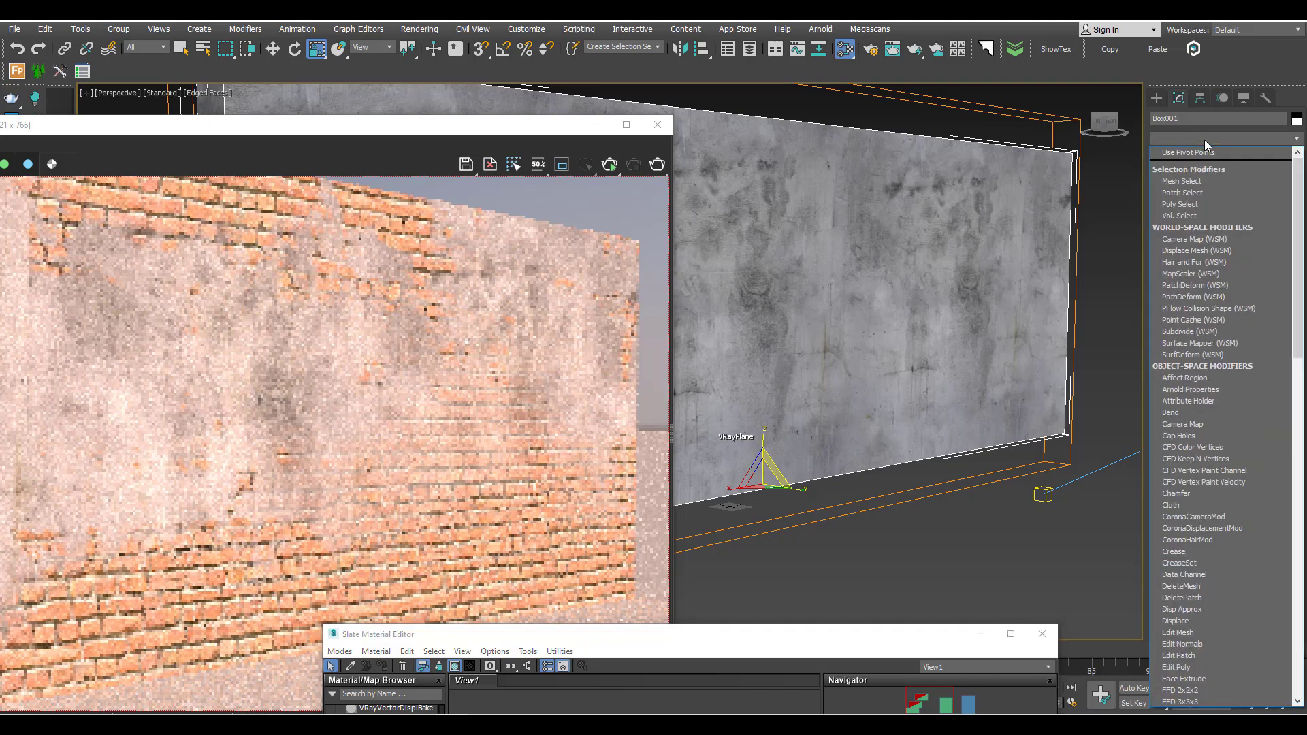
pyautogui.scroll(-10, 1203, 140)
pyautogui.click(1207, 564)
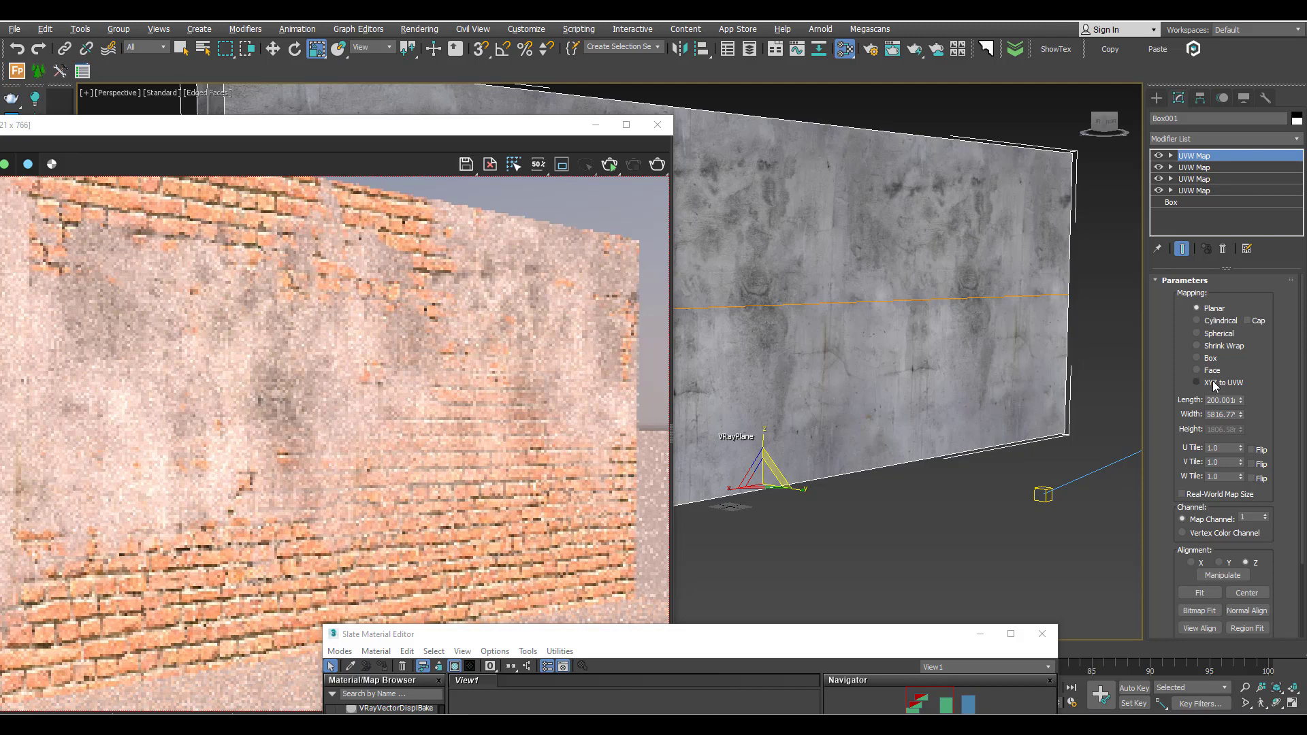
pyautogui.click(1212, 359)
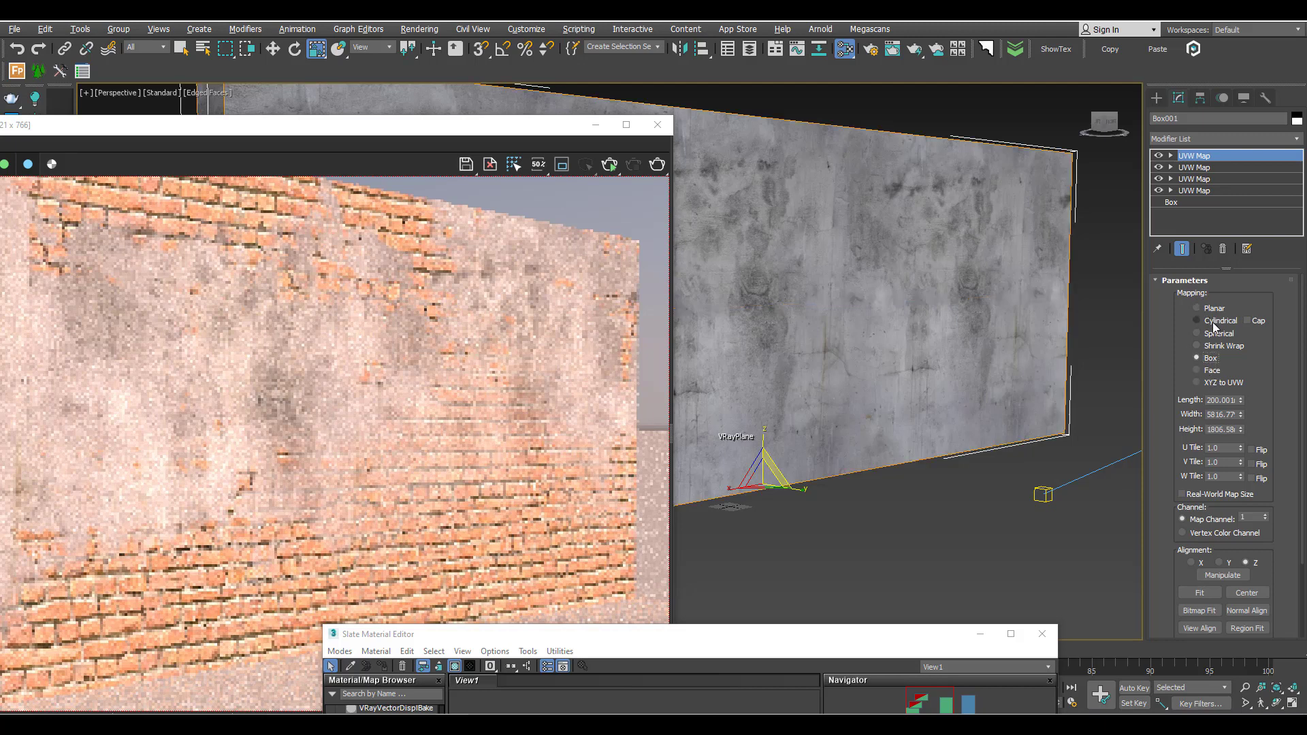
pyautogui.doubleClick(1252, 518)
# Display the fgeg bitmap on the wall in the viewport and size the channel 4 UVW Map to 3000 × 3000 × 1800 mm.
pyautogui.moveTo(820, 636); pyautogui.dragTo(984, 183)
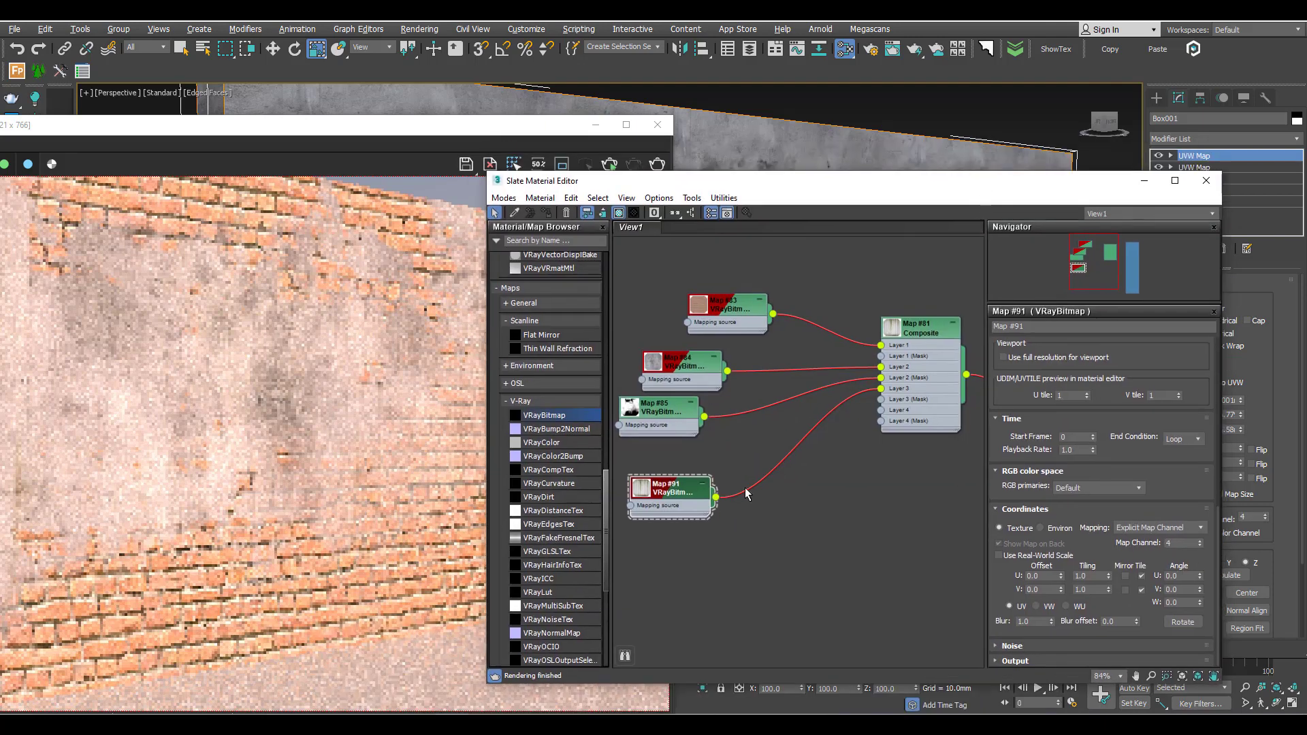
pyautogui.click(618, 216)
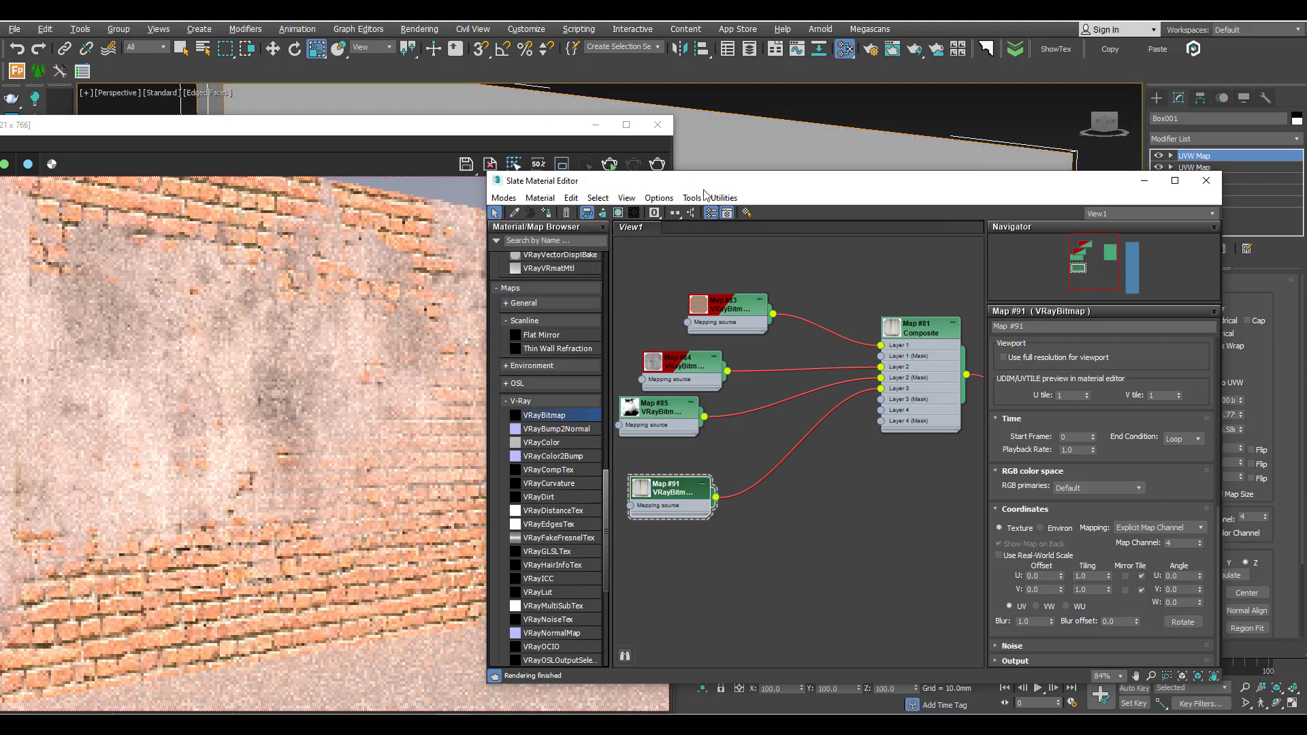
pyautogui.moveTo(763, 191)
pyautogui.mouseDown()
pyautogui.moveTo(786, 269)
pyautogui.moveTo(754, 665)
pyautogui.mouseUp()
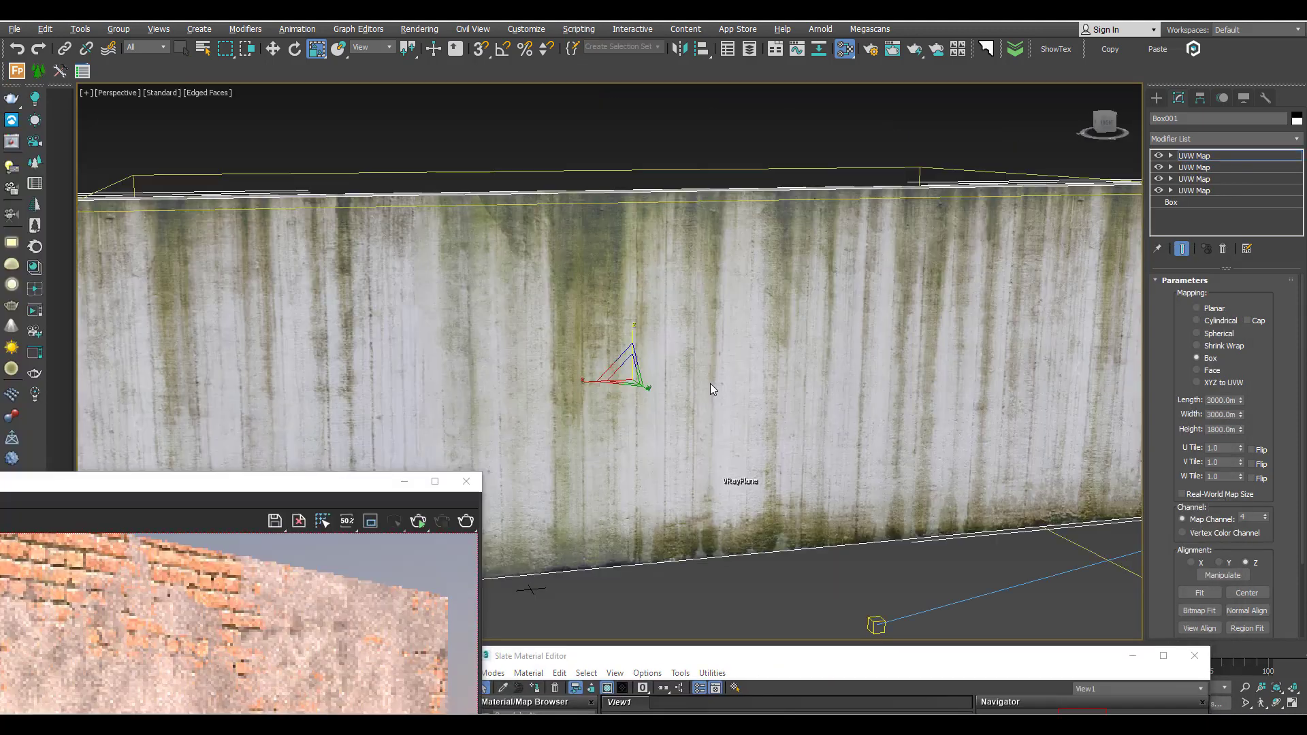
pyautogui.moveTo(646, 376); pyautogui.dragTo(642, 370)
pyautogui.keyDown('alt'); pyautogui.moveTo(646, 365); pyautogui.dragTo(524, 440, button='middle'); pyautogui.keyUp('alt')
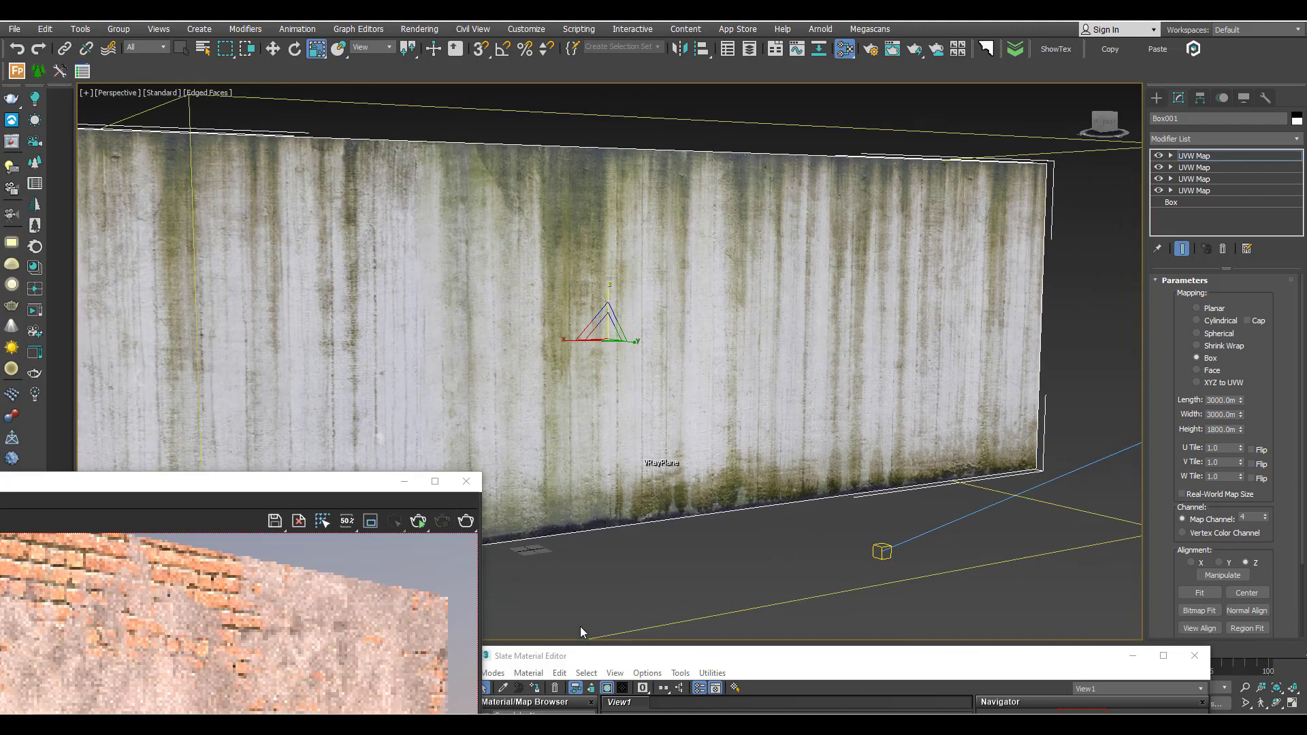
# Add another VRayBitmap with the cracked 7136466 alpha image and connect it to Layer 3 (Mask) of the Composite map.
pyautogui.moveTo(589, 659); pyautogui.dragTo(569, 209)
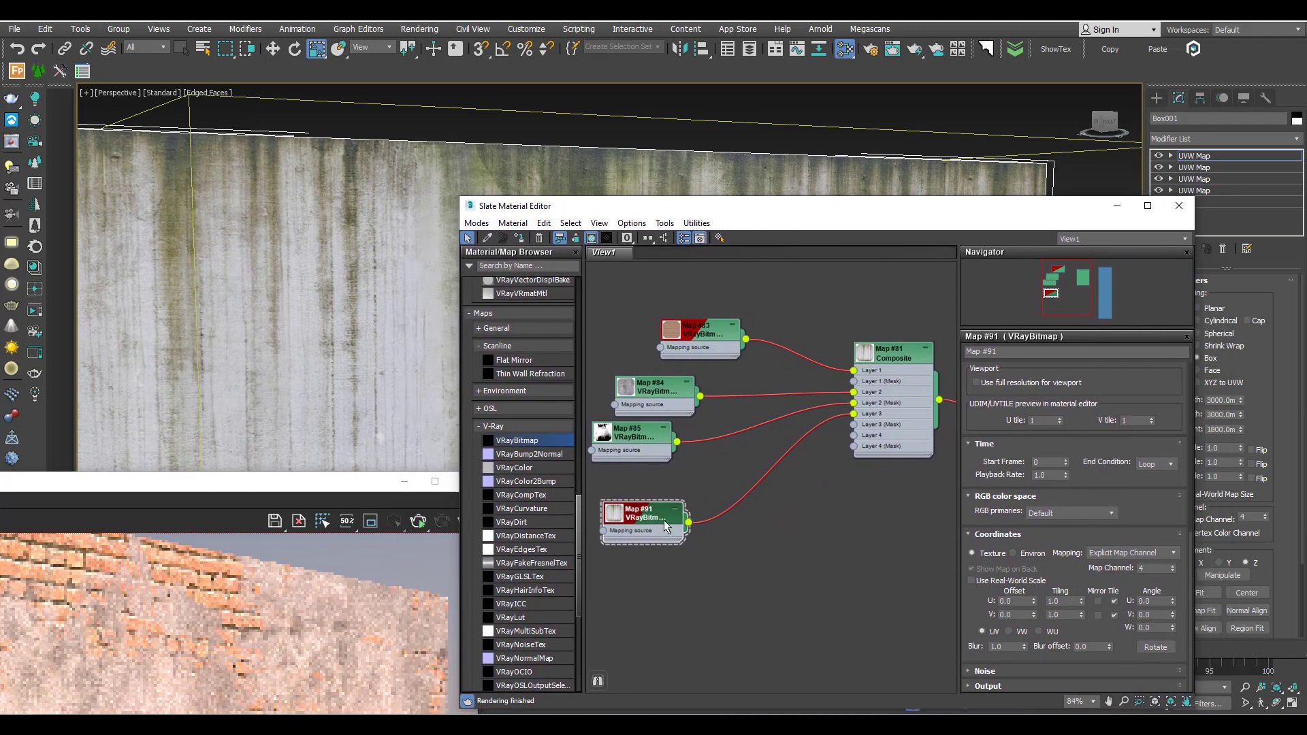
pyautogui.moveTo(661, 497); pyautogui.dragTo(661, 497, button='middle')
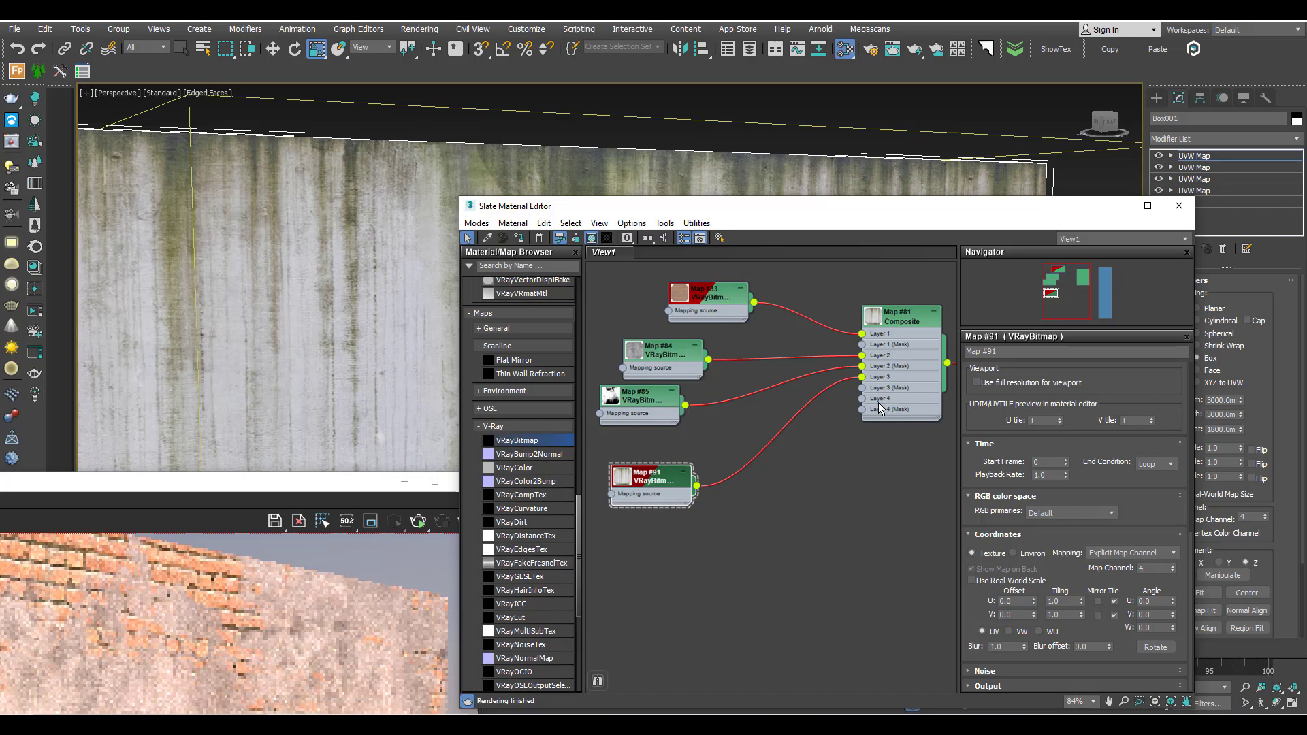
pyautogui.moveTo(730, 204); pyautogui.dragTo(665, 150)
pyautogui.scroll(-1, 679, 476)
pyautogui.moveTo(679, 476); pyautogui.dragTo(682, 422, button='middle')
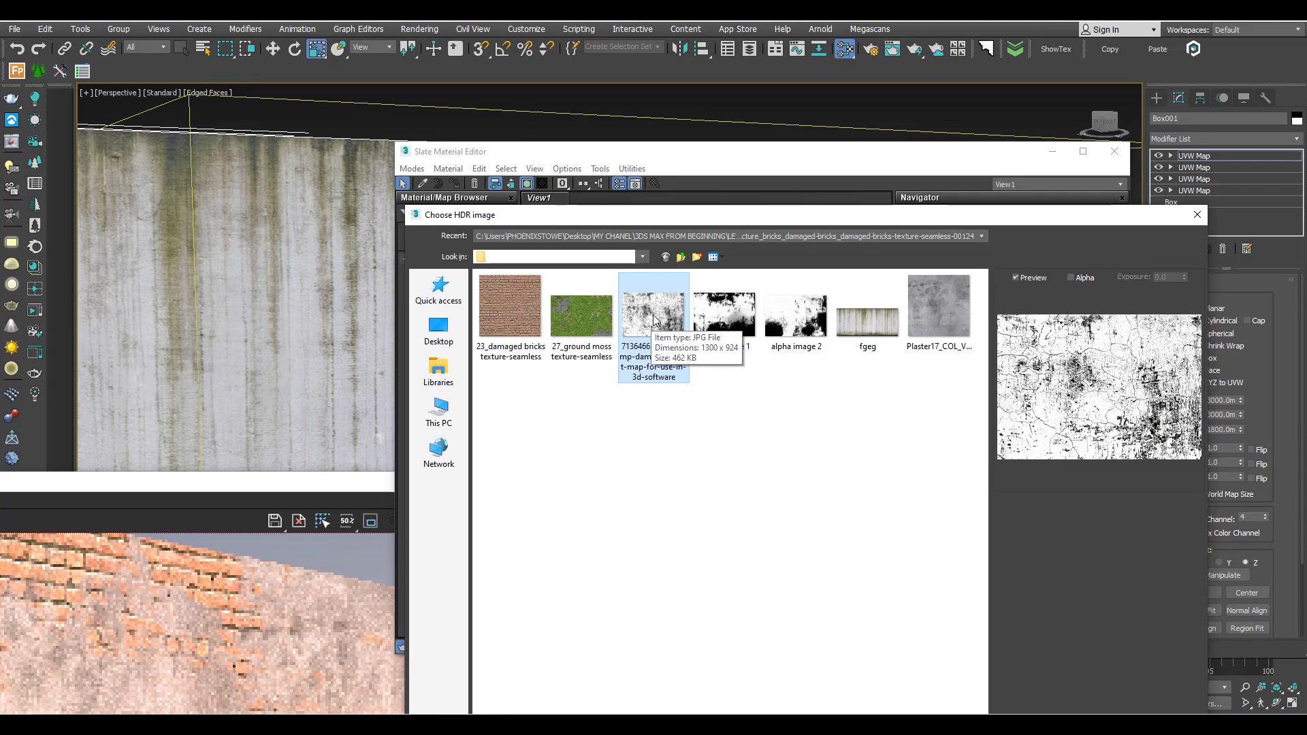
pyautogui.doubleClick(653, 316)
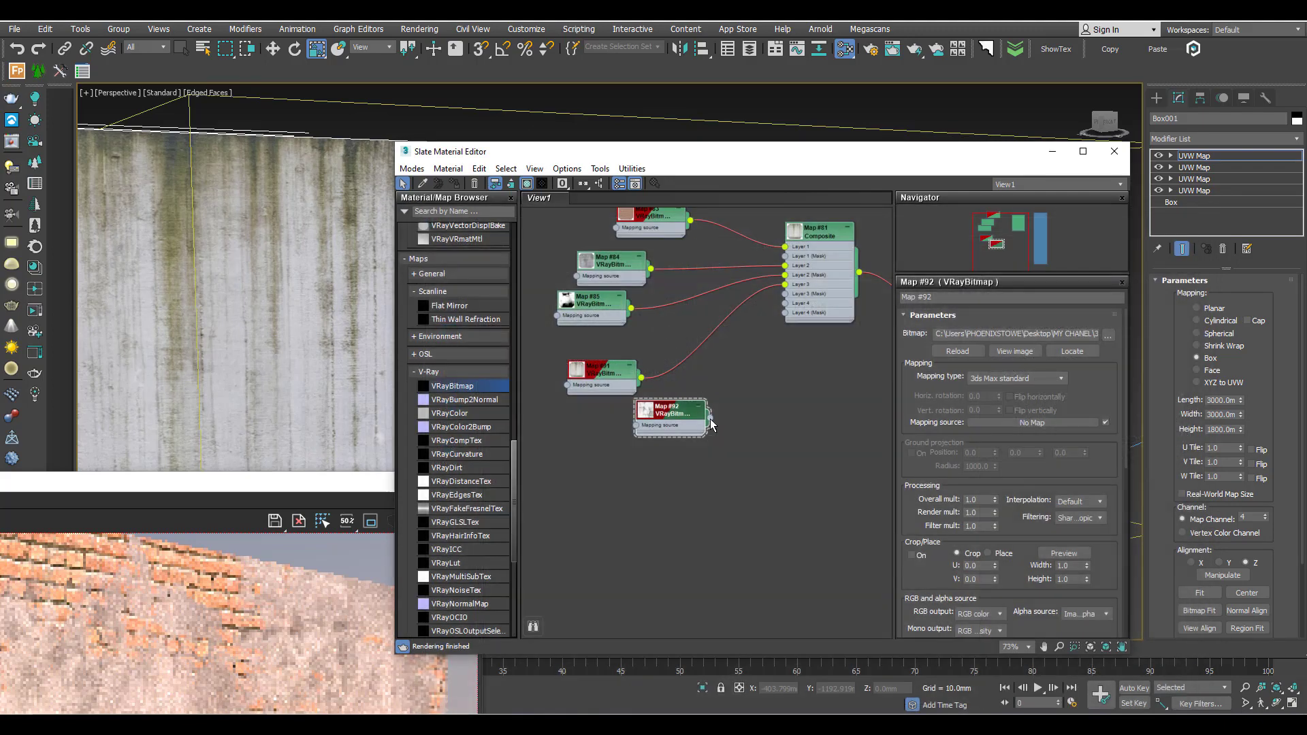
pyautogui.moveTo(737, 336); pyautogui.dragTo(786, 300)
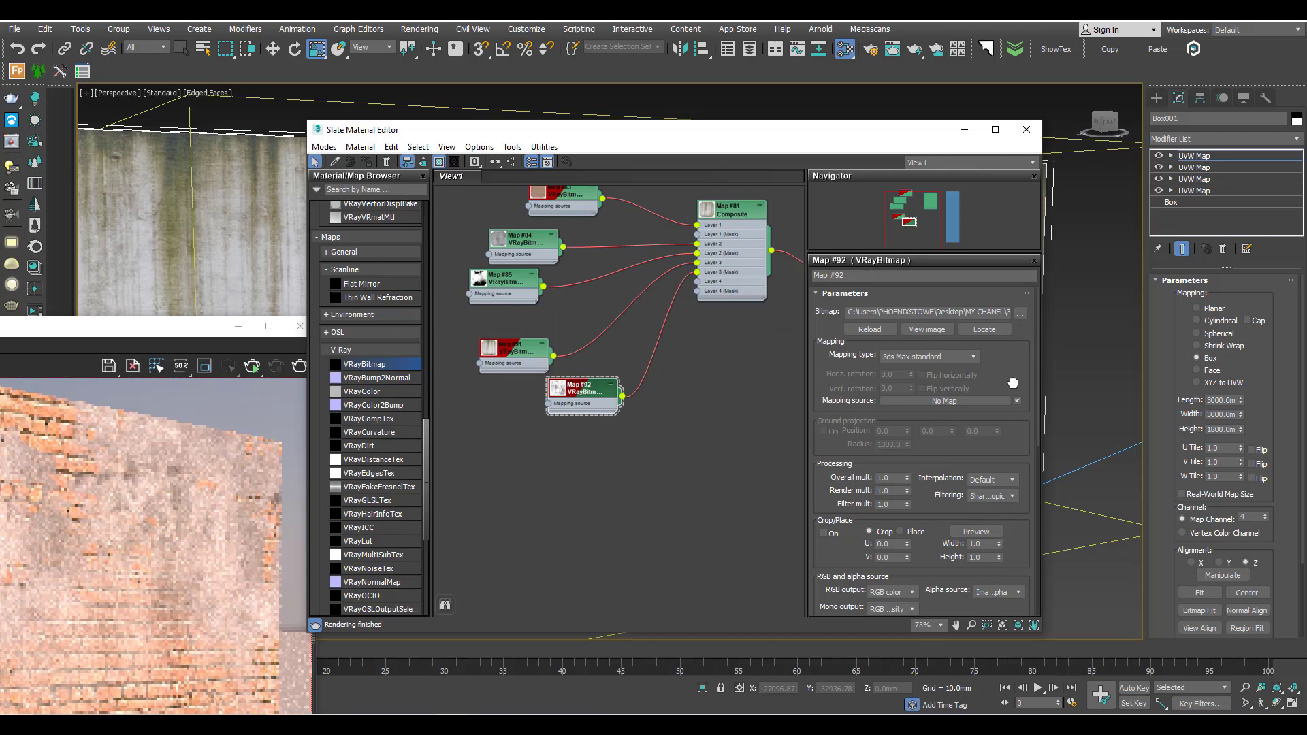
# Set the cracked alpha bitmap's map channel to 5.
pyautogui.scroll(-5, 1015, 381)
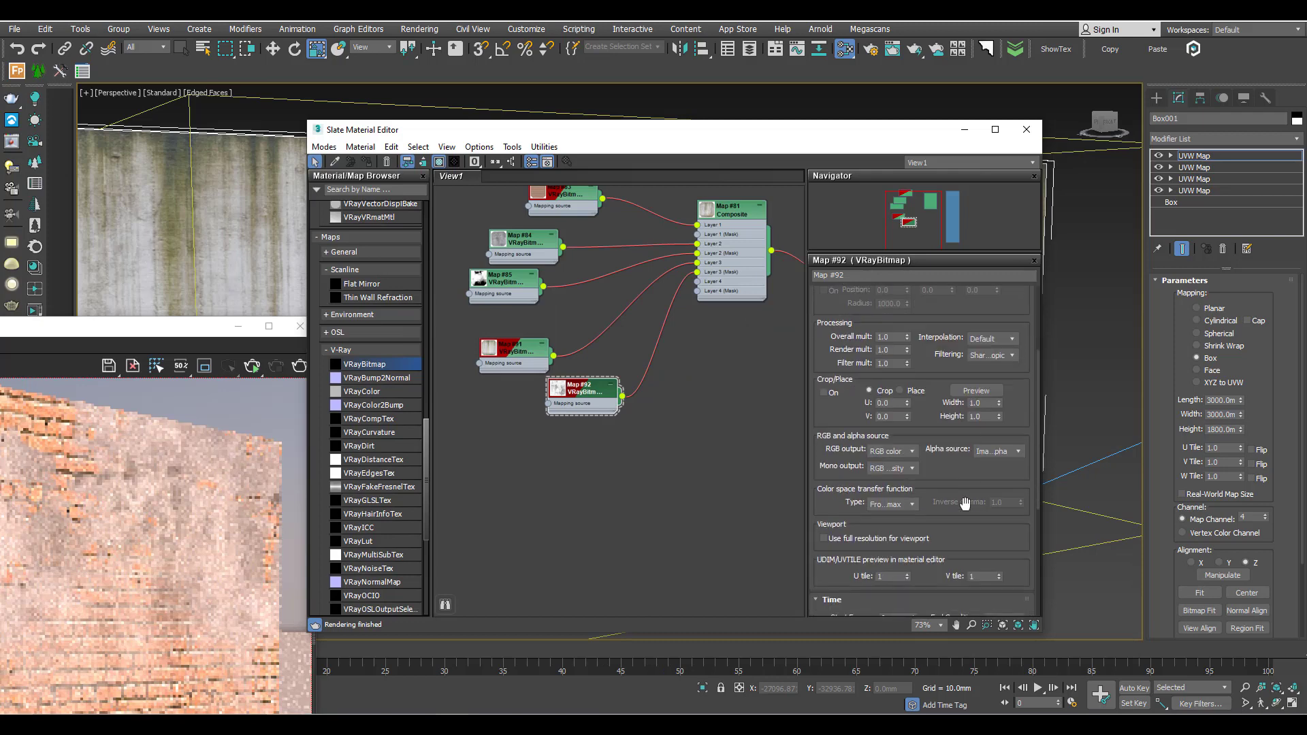
pyautogui.moveTo(982, 564); pyautogui.dragTo(991, 359)
pyautogui.click(982, 541)
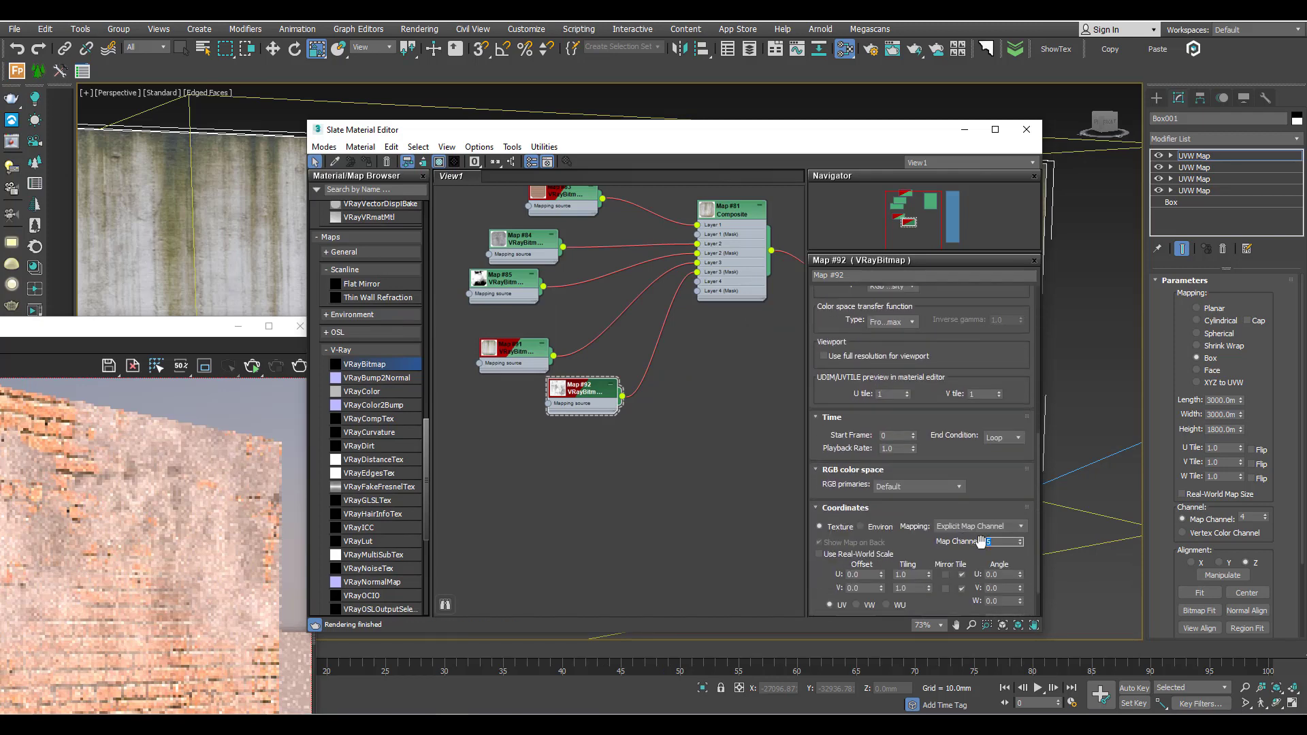
# Add a fifth UVW Map modifier to the wall with Box mapping and map channel 5.
pyautogui.click(1224, 141)
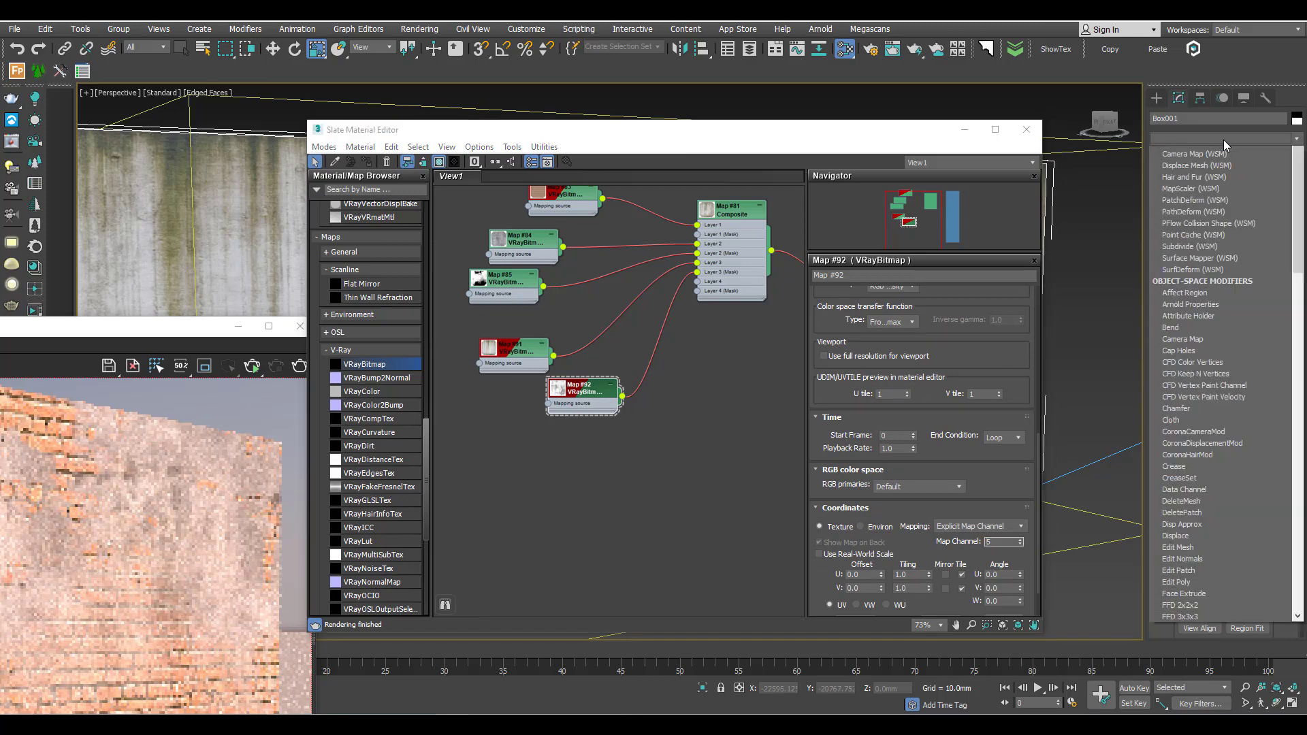
pyautogui.press('u')
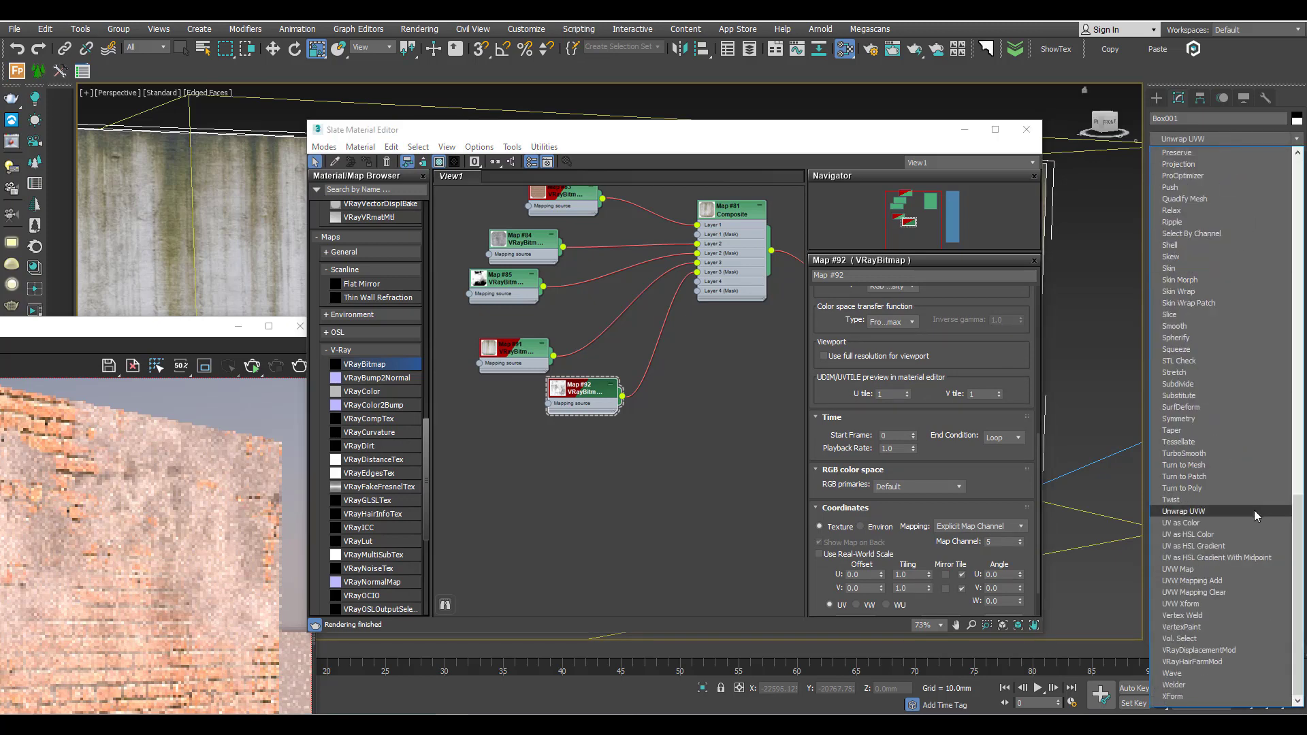
pyautogui.click(1200, 570)
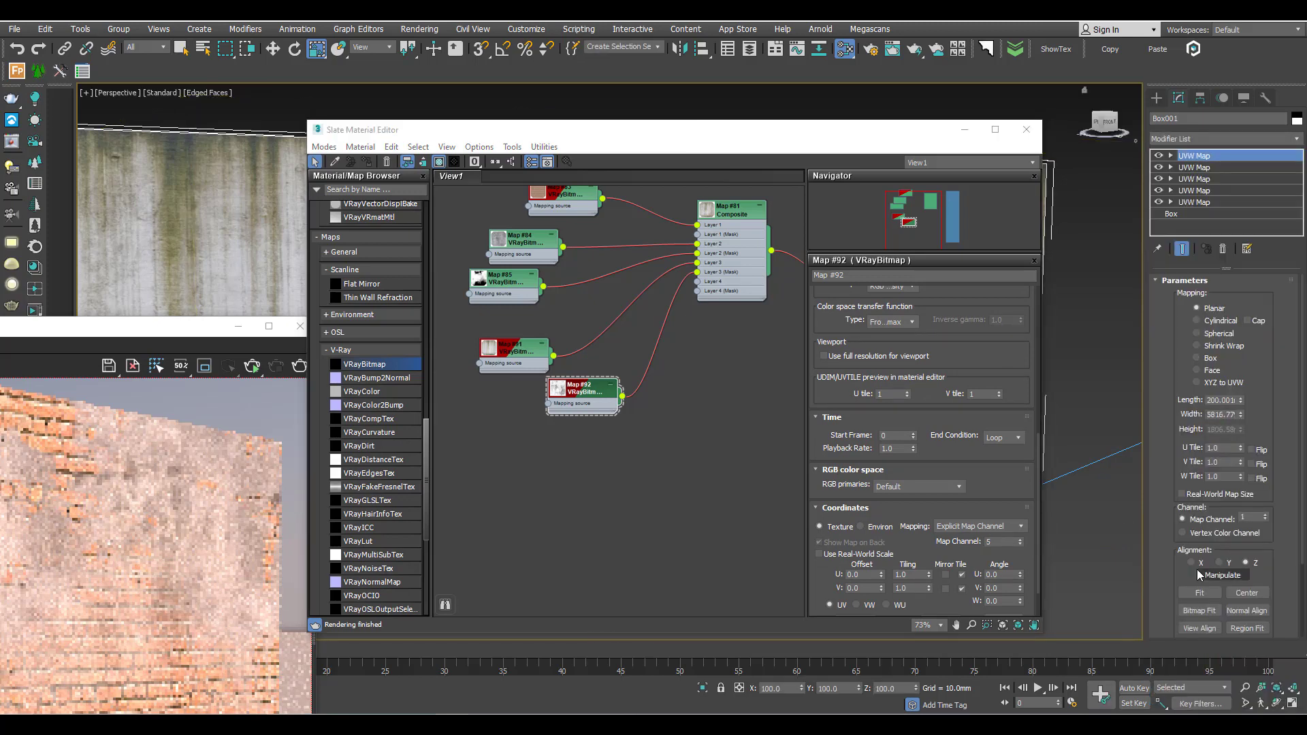
pyautogui.scroll(-3, 1225, 504)
pyautogui.doubleClick(1256, 421)
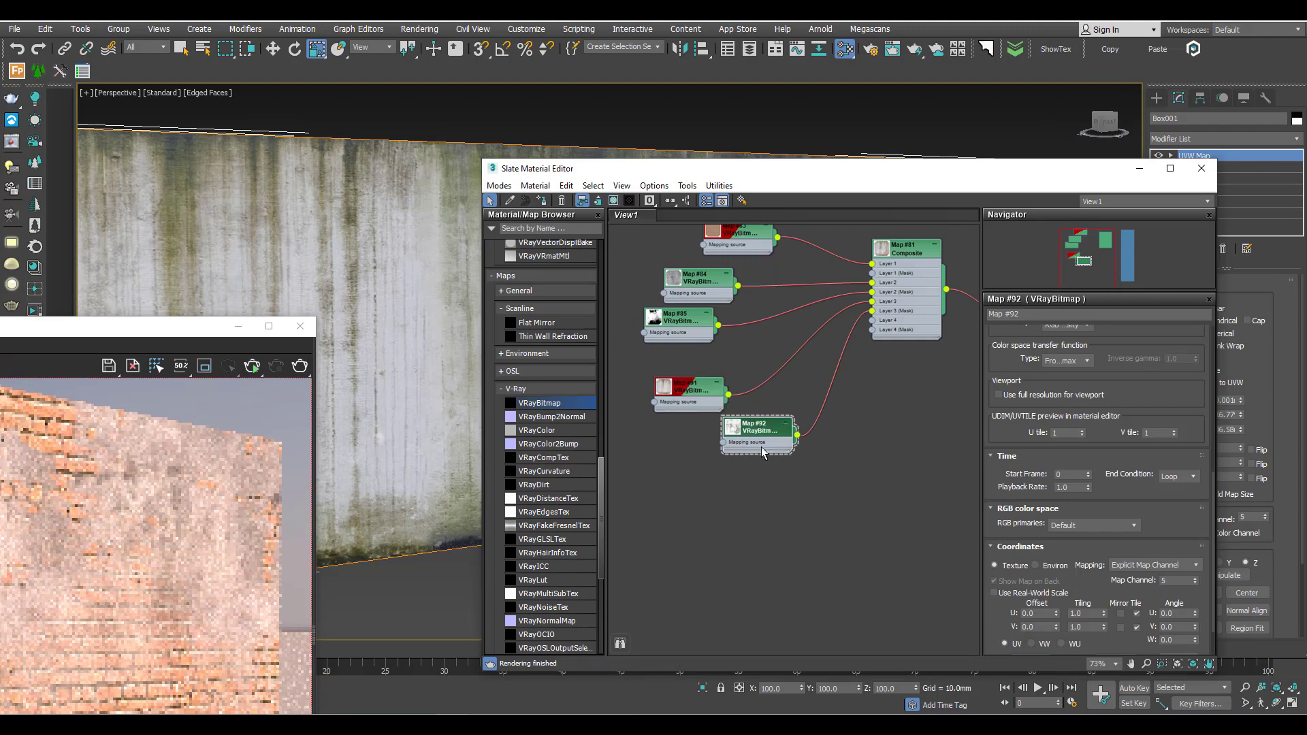
# Display the cracked alpha mask on the wall in the viewport and scale the channel 5 UVW Map gizmo beyond the wall's height.
pyautogui.click(613, 200)
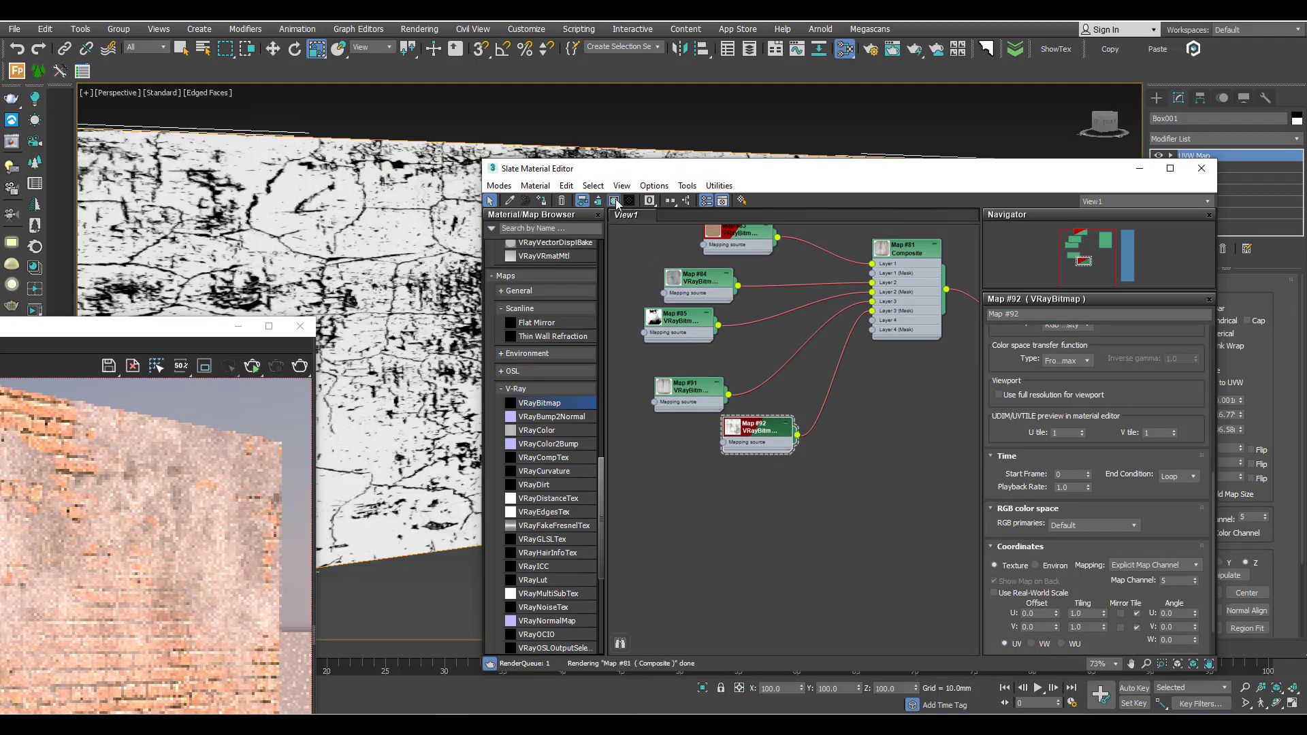
pyautogui.moveTo(705, 175); pyautogui.dragTo(493, 614)
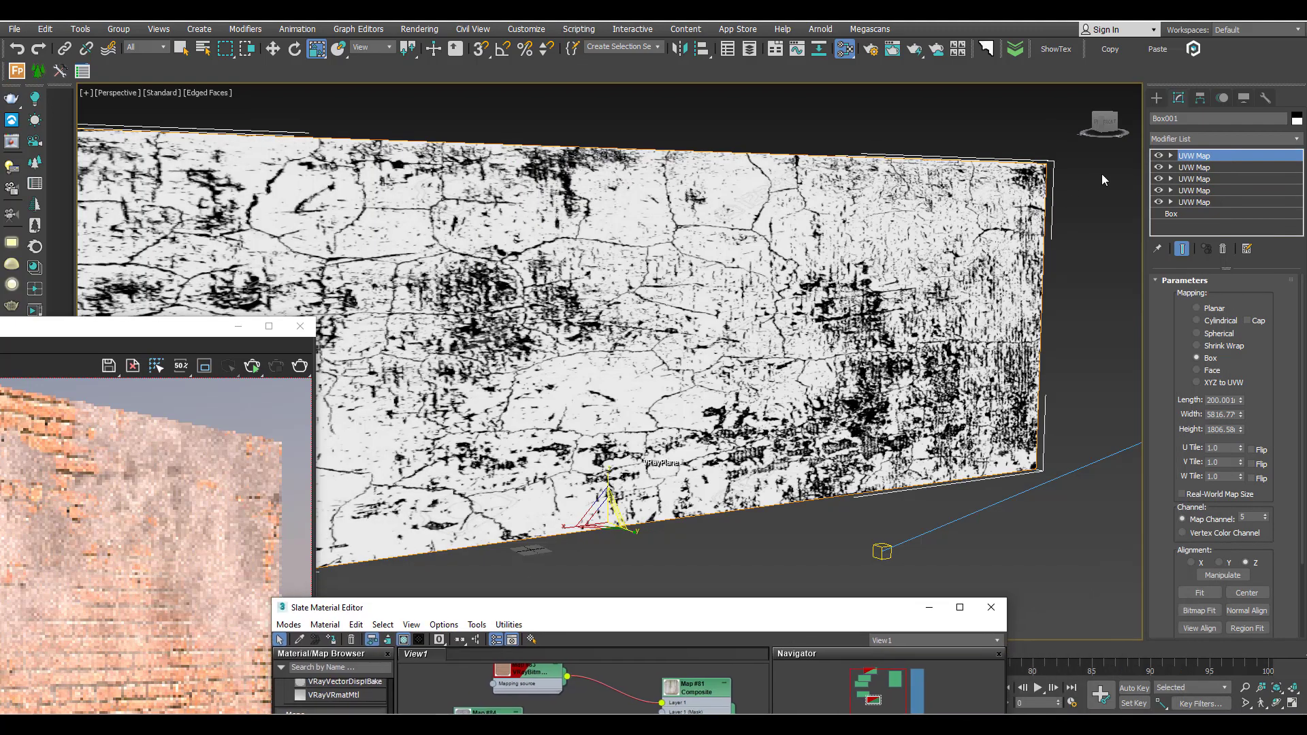
pyautogui.keyDown('ctrl'); pyautogui.click(1196, 158); pyautogui.keyUp('ctrl')
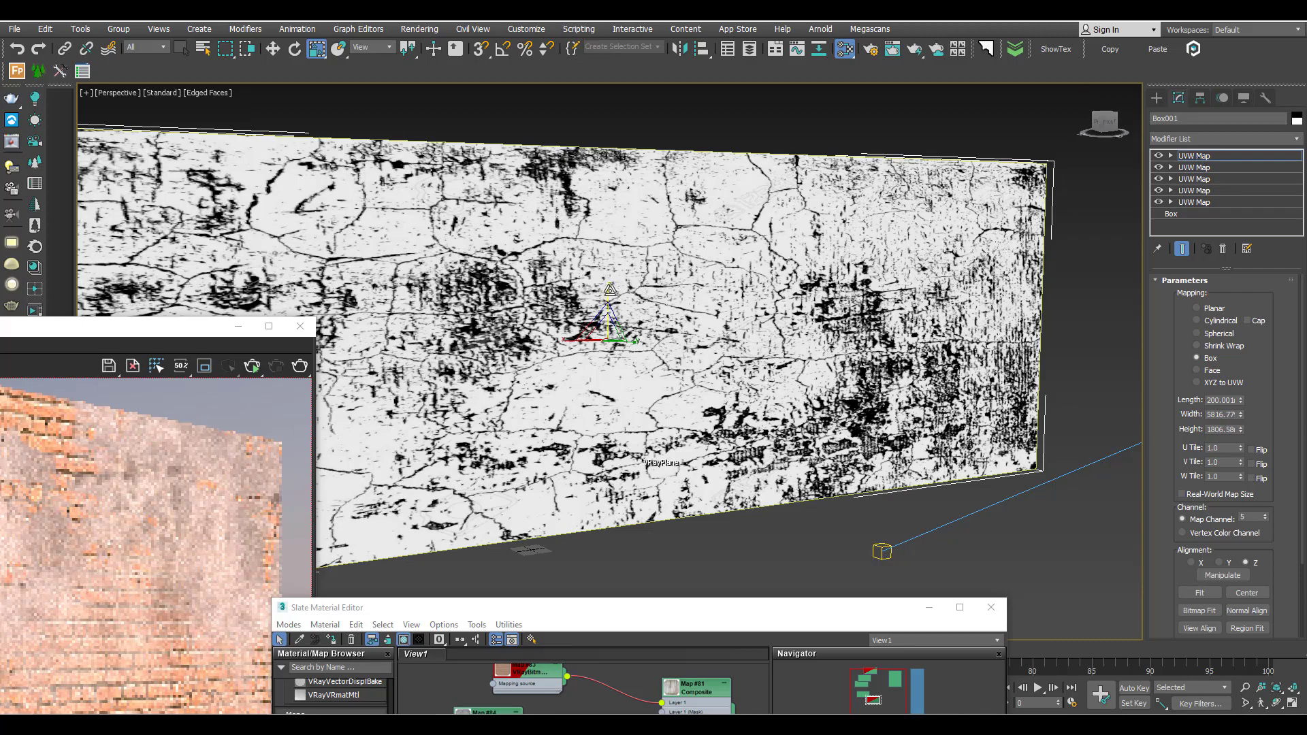
pyautogui.moveTo(607, 287); pyautogui.dragTo(609, 260)
pyautogui.keyDown('alt'); pyautogui.moveTo(685, 316); pyautogui.dragTo(627, 331, button='middle'); pyautogui.keyUp('alt')
pyautogui.moveTo(599, 330); pyautogui.dragTo(601, 342)
pyautogui.hotkey('ctrl', 'z')
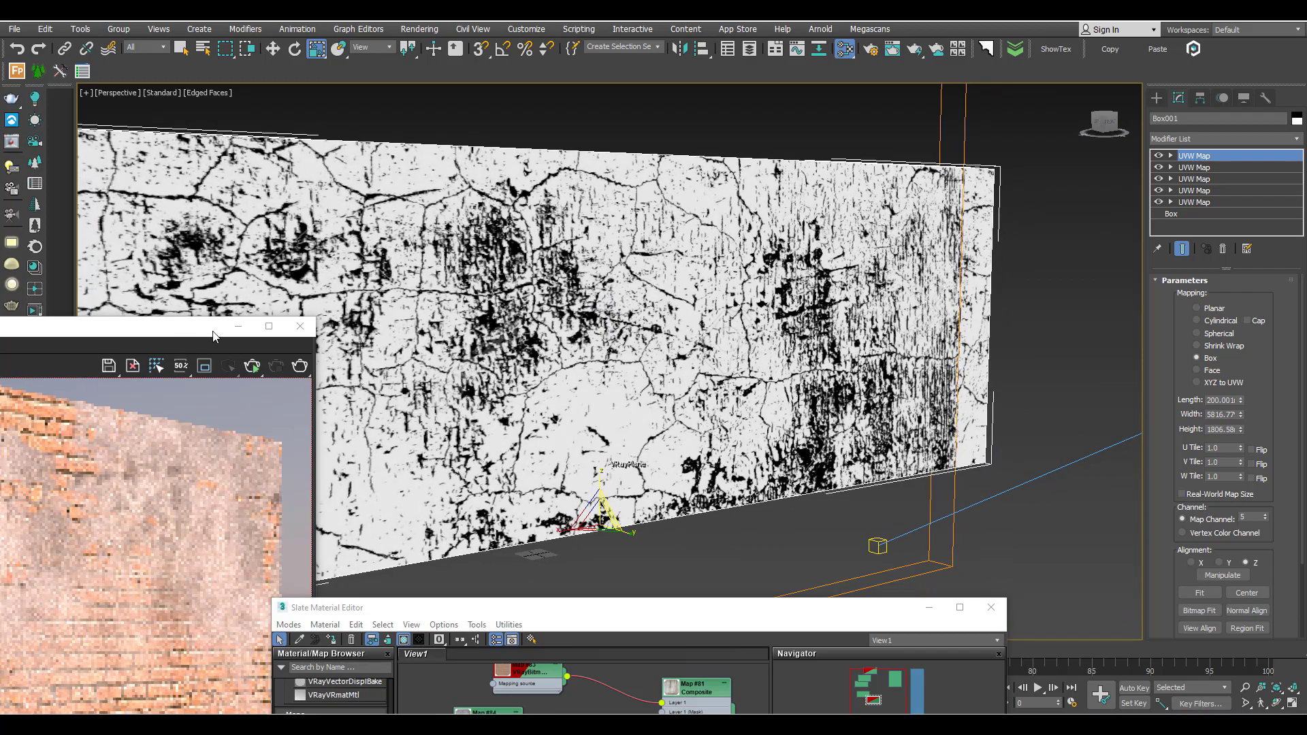
# Run an interactive V-Ray render and examine how the masked fgeg layer blends with the plaster and bricks.
pyautogui.moveTo(213, 335); pyautogui.dragTo(831, 90)
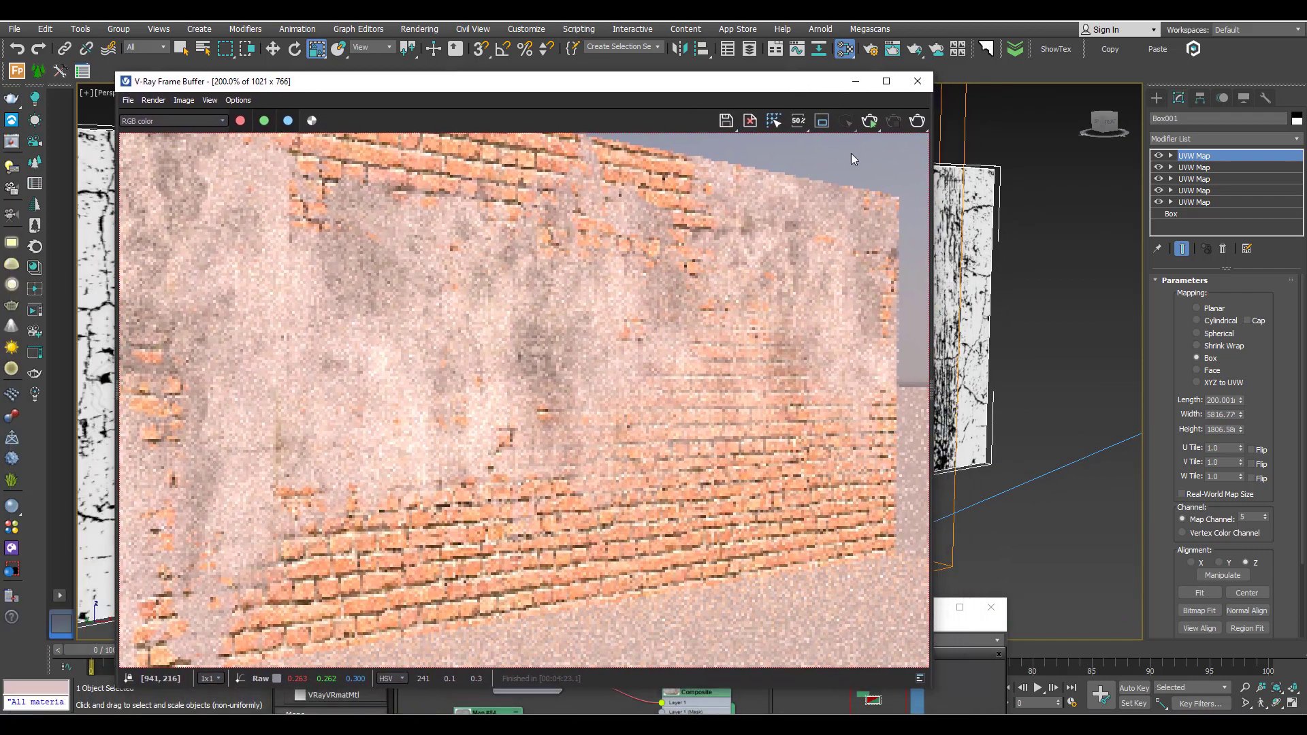
pyautogui.click(871, 119)
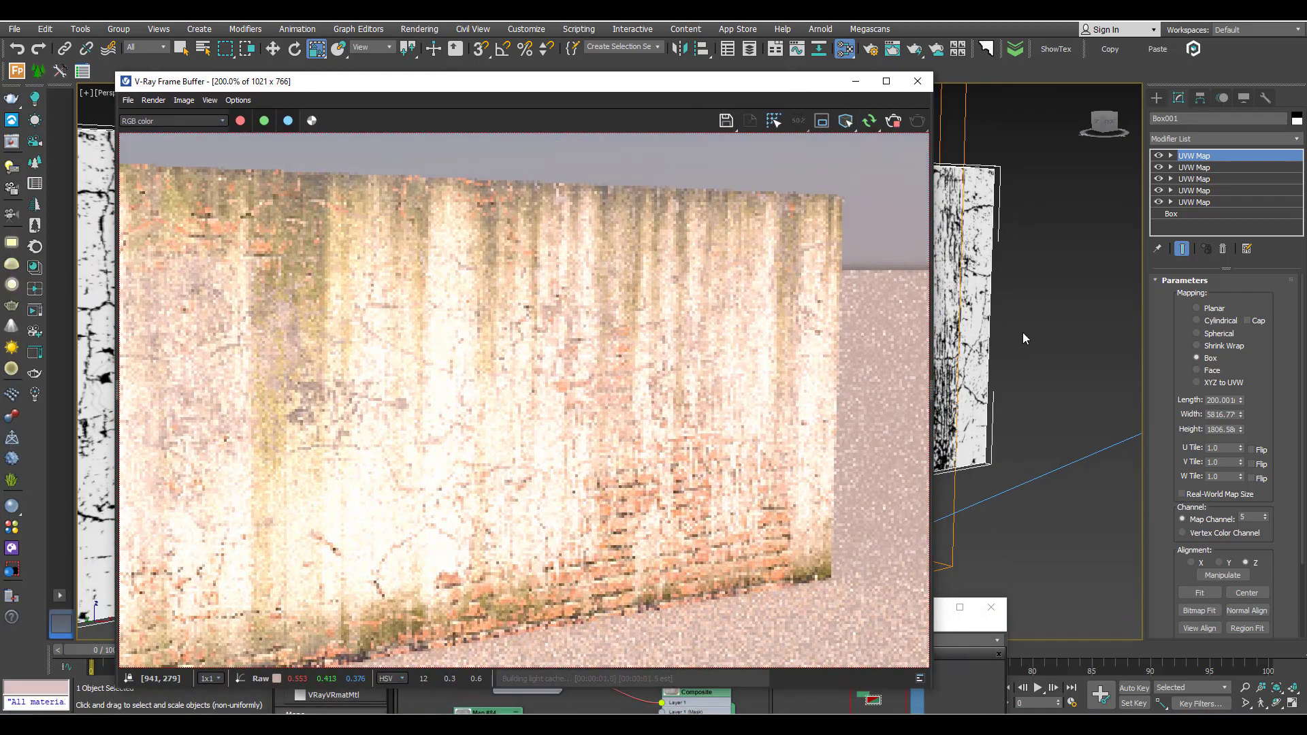
pyautogui.scroll(-3, 1023, 332)
pyautogui.keyDown('alt'); pyautogui.moveTo(1030, 329); pyautogui.dragTo(939, 352, button='middle'); pyautogui.keyUp('alt')
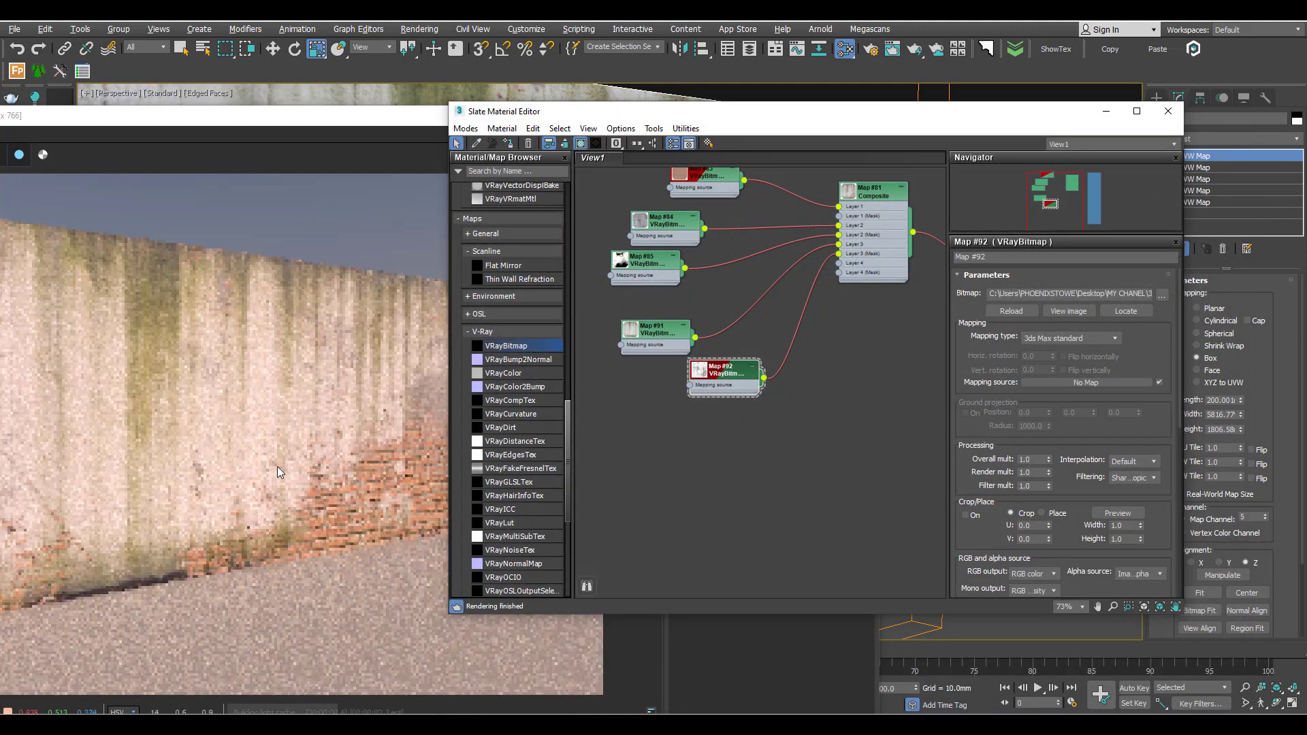
pyautogui.click(276, 467)
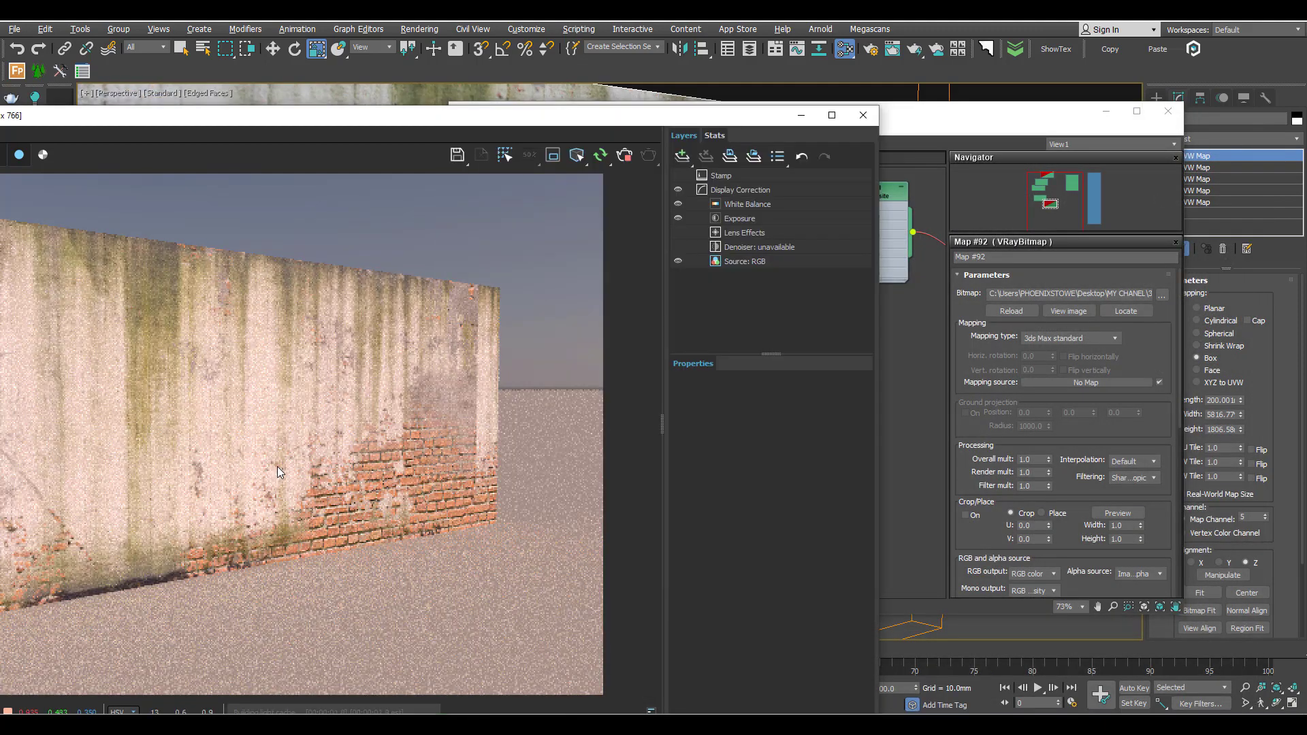
pyautogui.moveTo(471, 124); pyautogui.dragTo(504, 105)
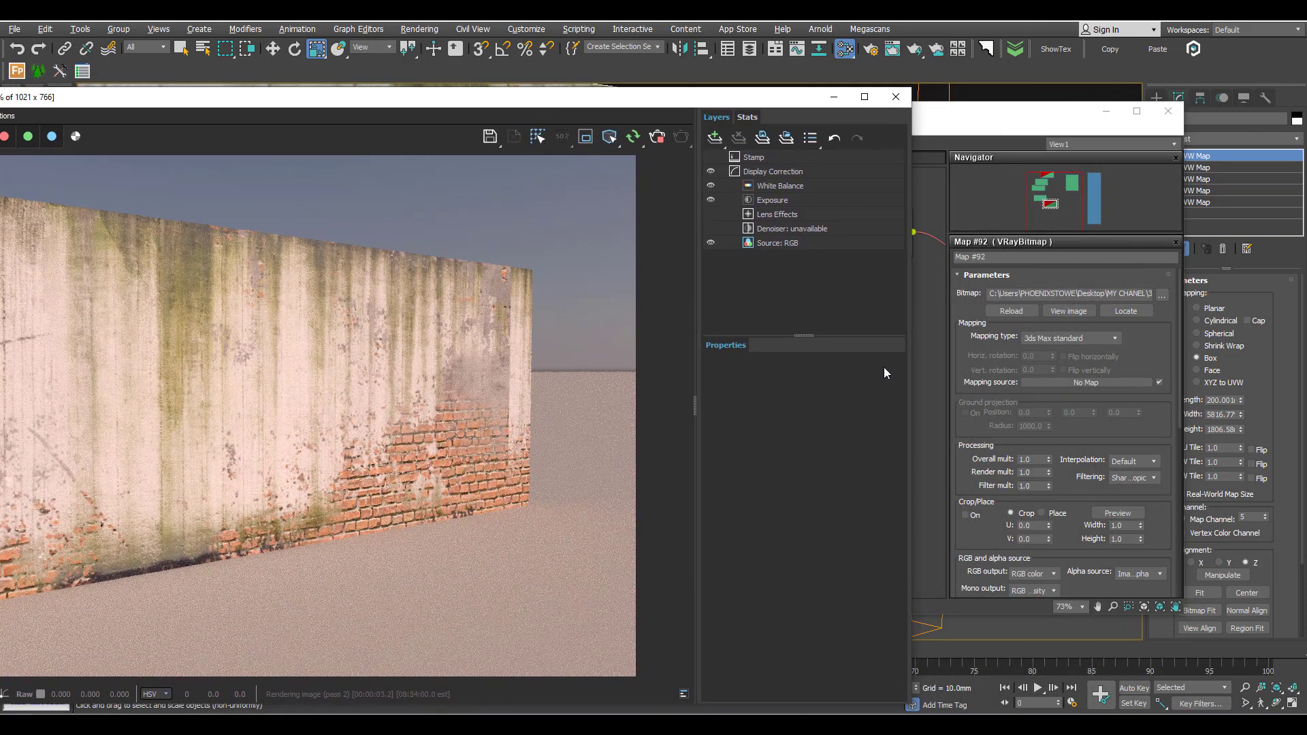
# Add an Output map to the material graph and feed the cracked alpha bitmap into its Map input.
pyautogui.click(925, 387)
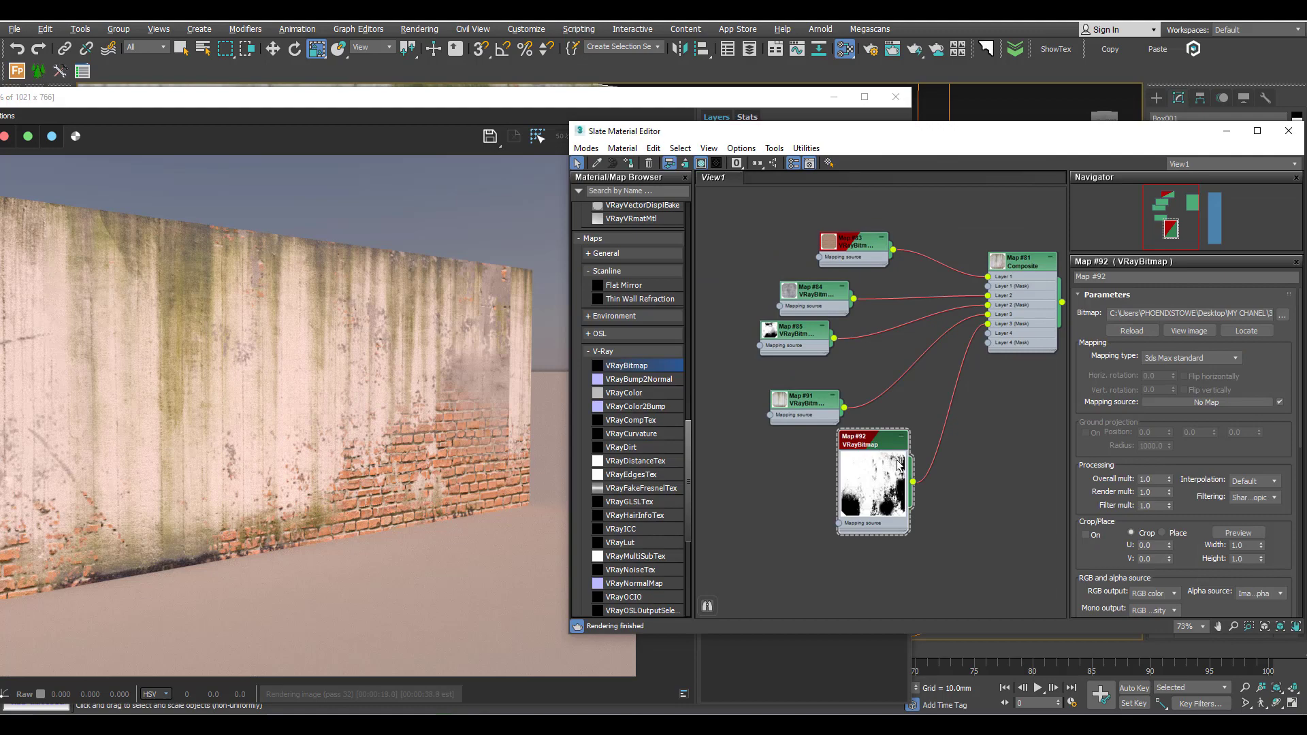
pyautogui.moveTo(891, 484); pyautogui.dragTo(817, 482, button='middle')
pyautogui.scroll(-1, 817, 482)
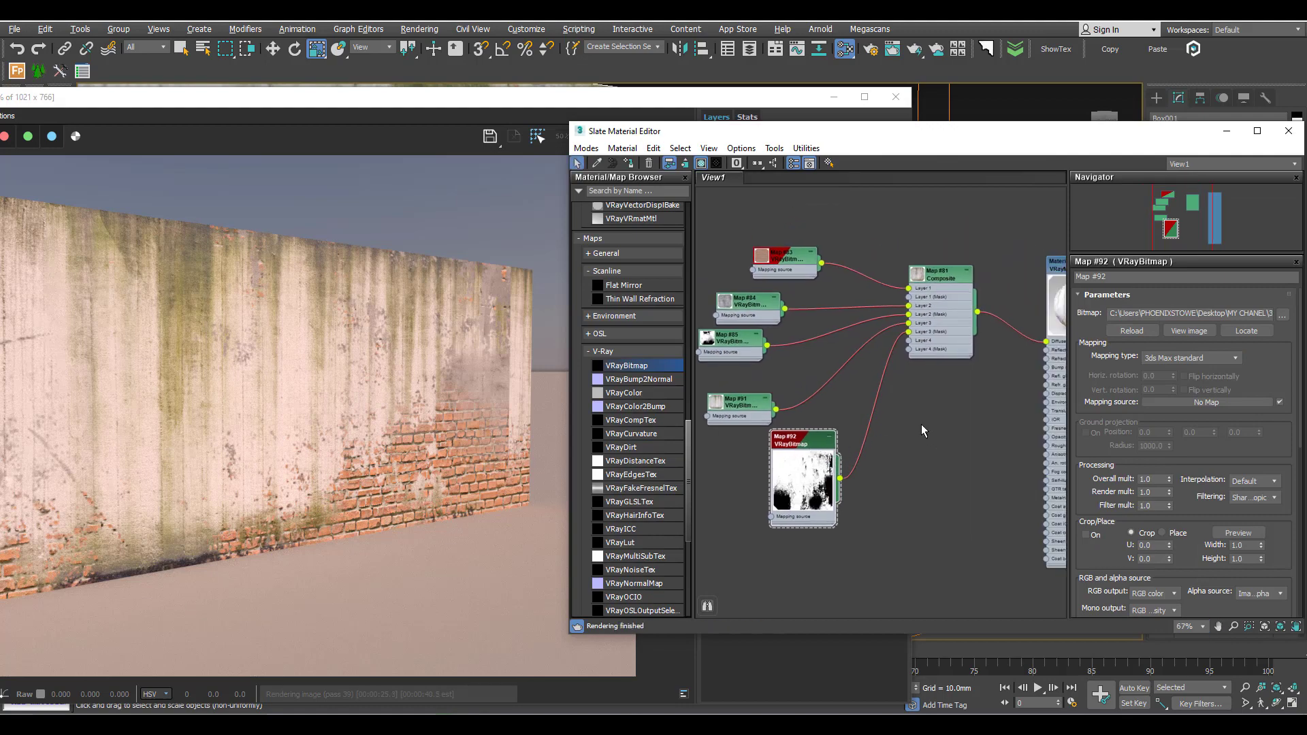
pyautogui.rightClick(921, 425)
pyautogui.moveTo(1008, 478)
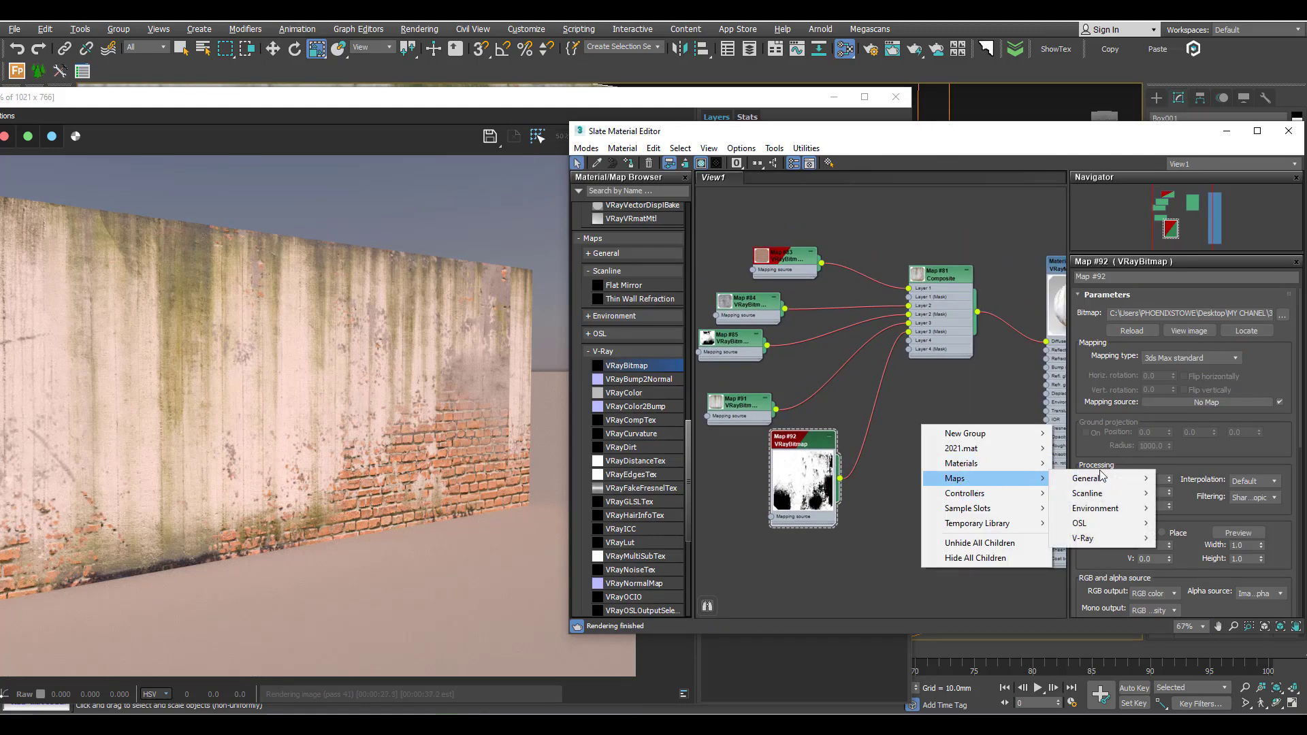
pyautogui.moveTo(1103, 478)
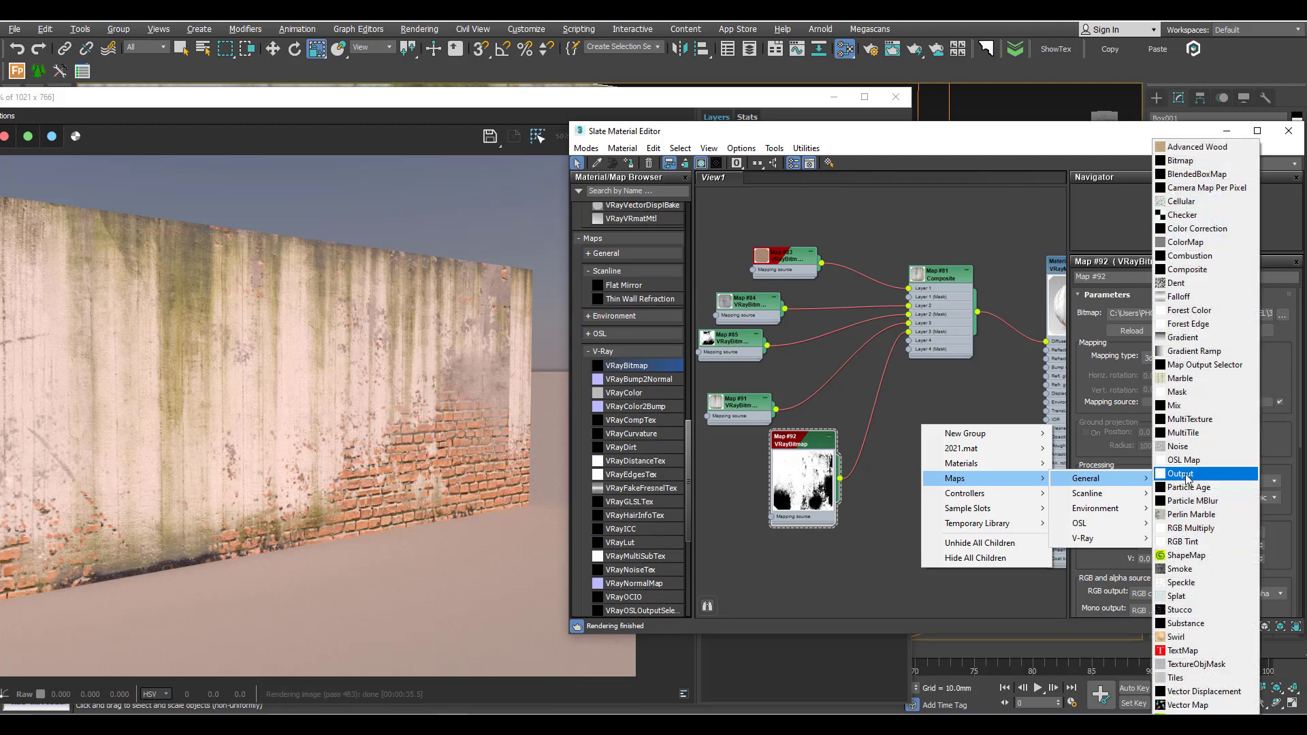
pyautogui.click(1184, 474)
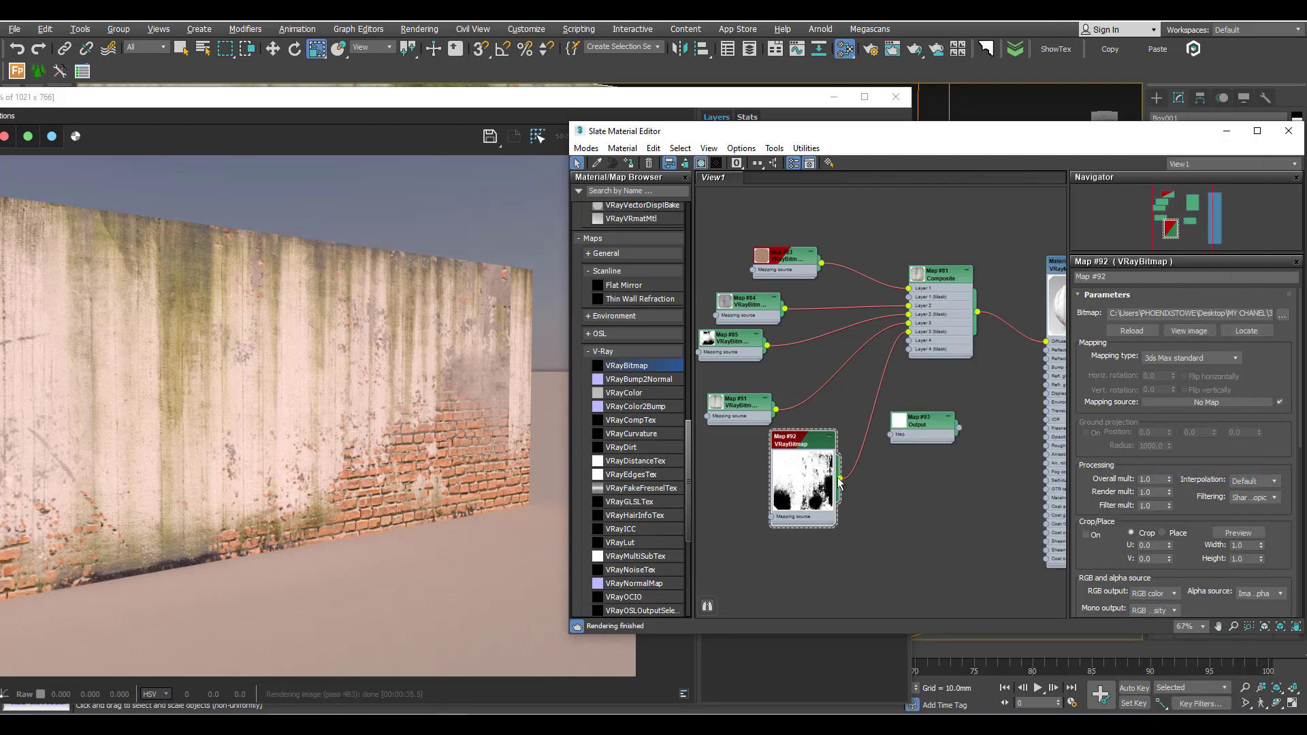
pyautogui.scroll(1, 844, 456)
pyautogui.moveTo(872, 446); pyautogui.dragTo(898, 428)
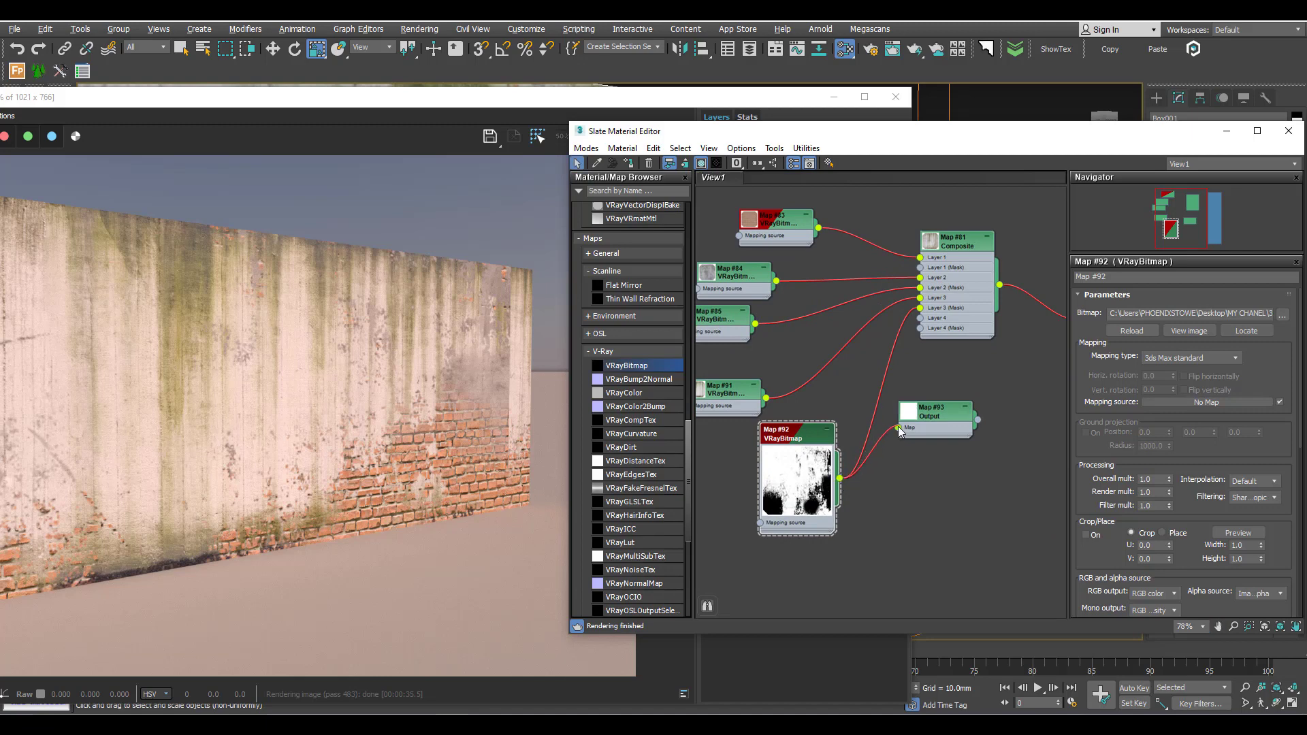
# Enable Invert on the Output map and check the inverted mask in an enlarged preview.
pyautogui.click(942, 417)
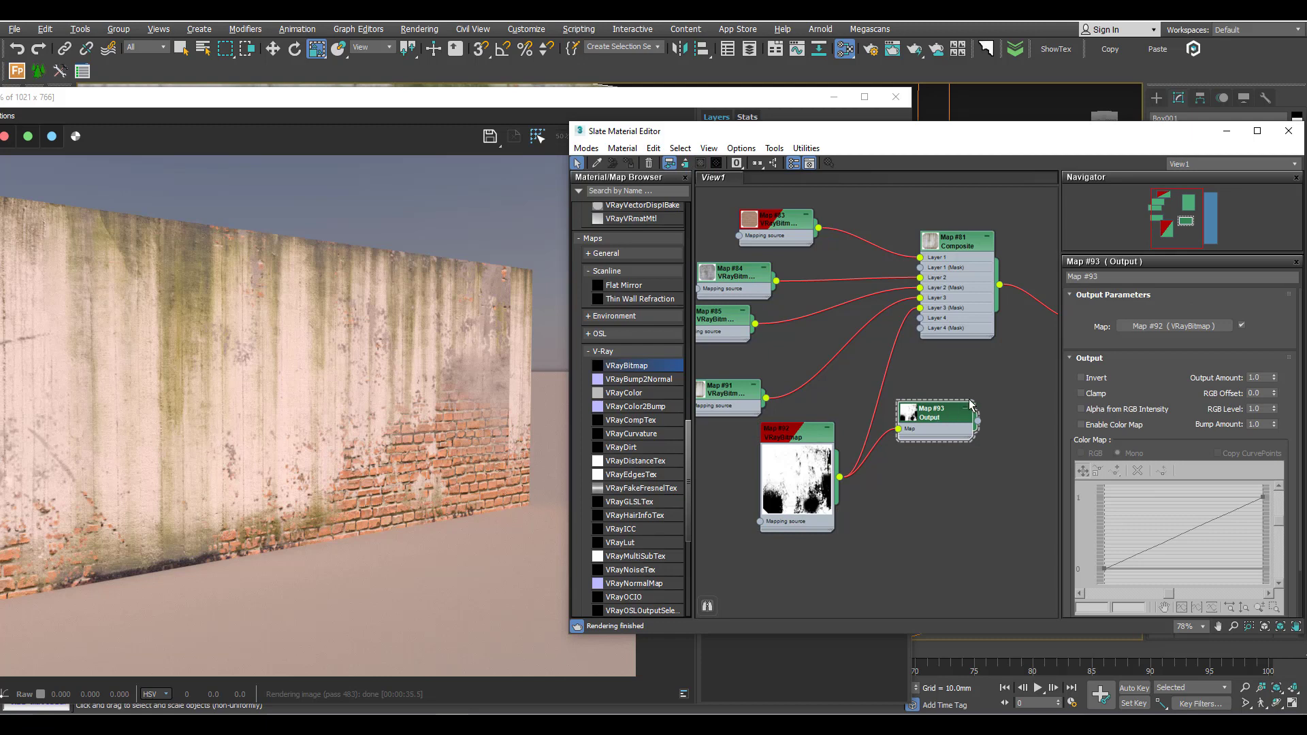
pyautogui.click(1080, 378)
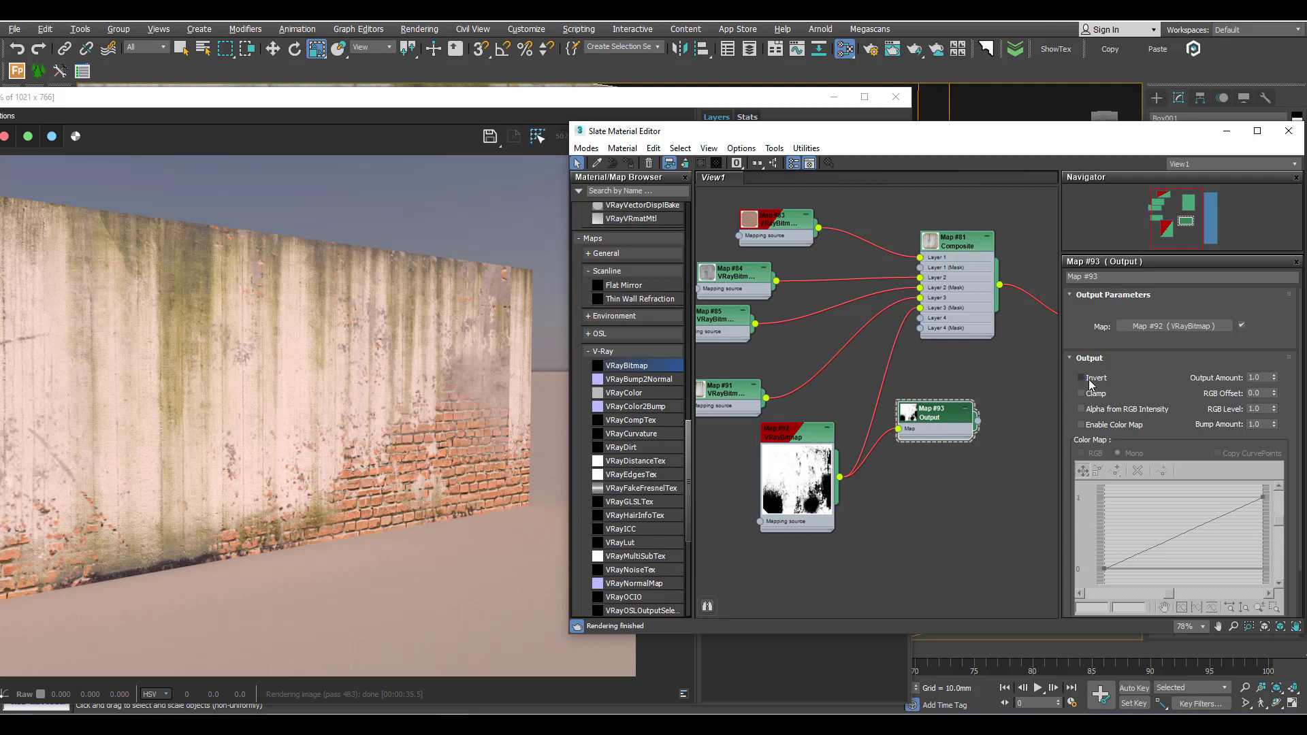
pyautogui.rightClick(924, 421)
pyautogui.click(969, 470)
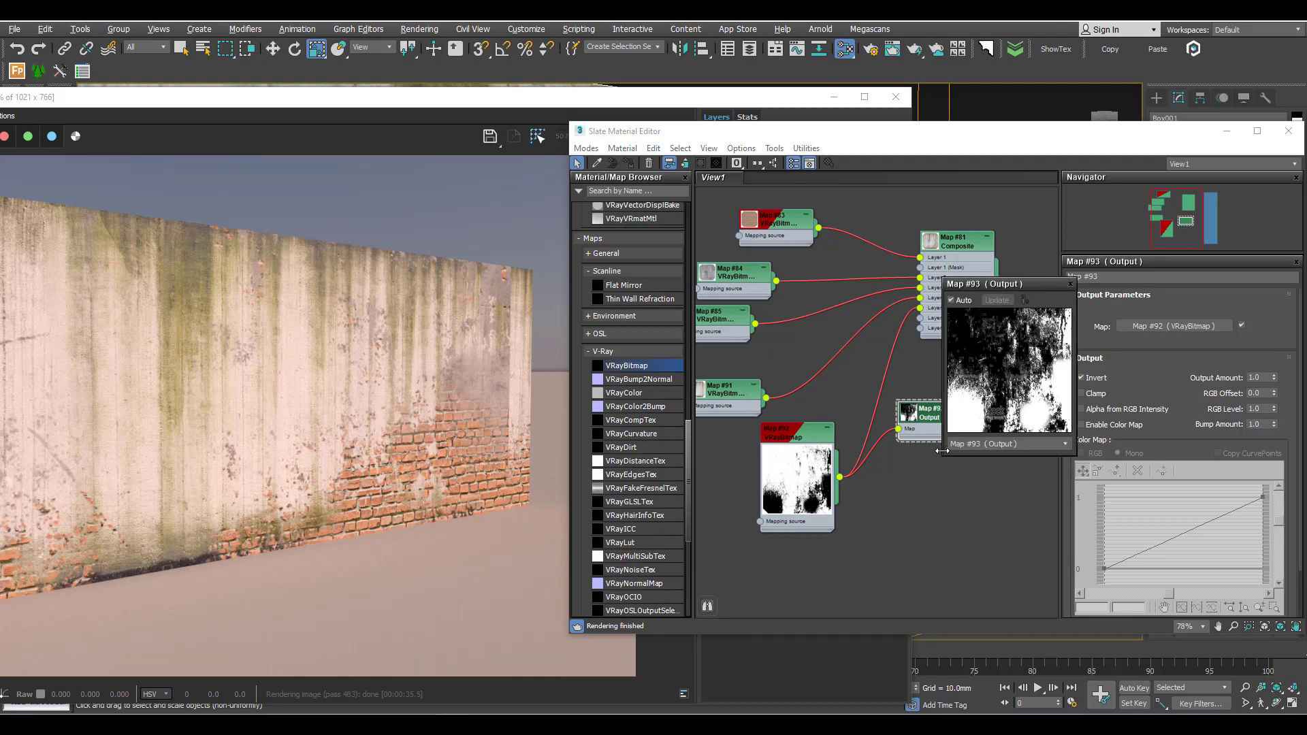
pyautogui.moveTo(942, 451); pyautogui.dragTo(878, 519)
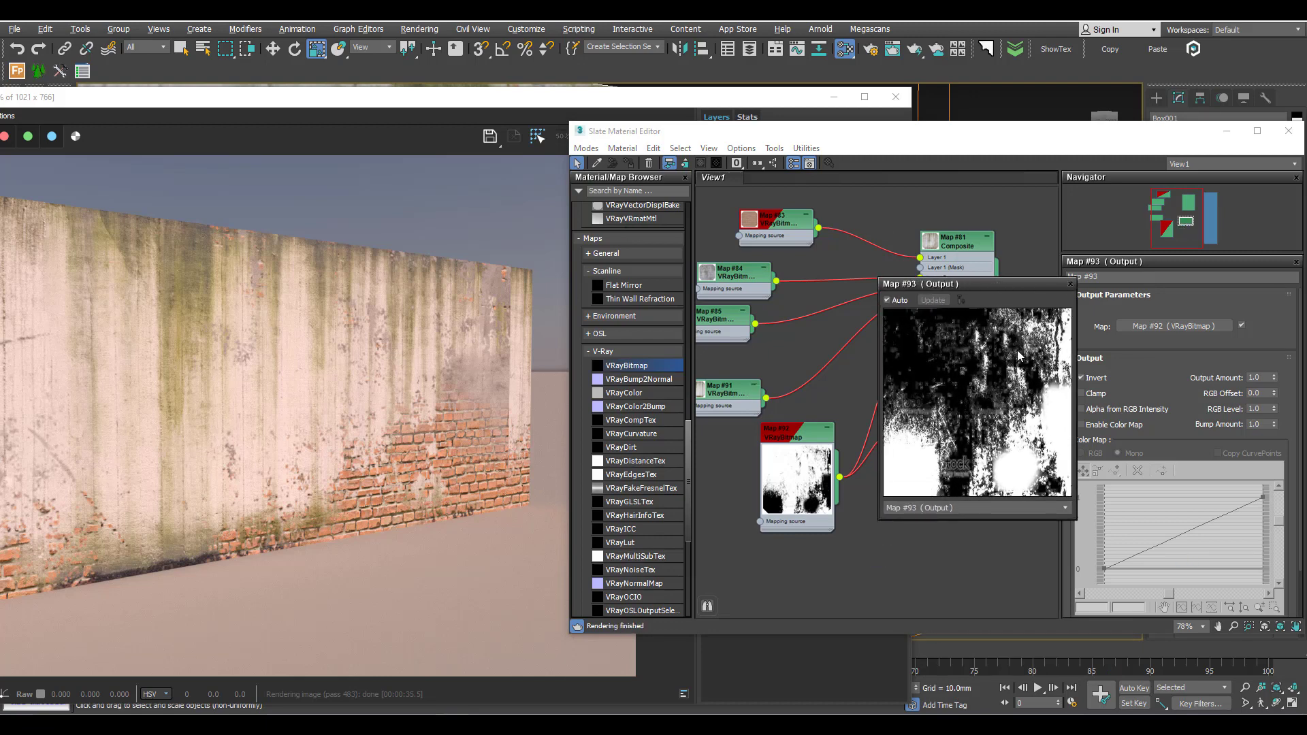
pyautogui.click(1068, 284)
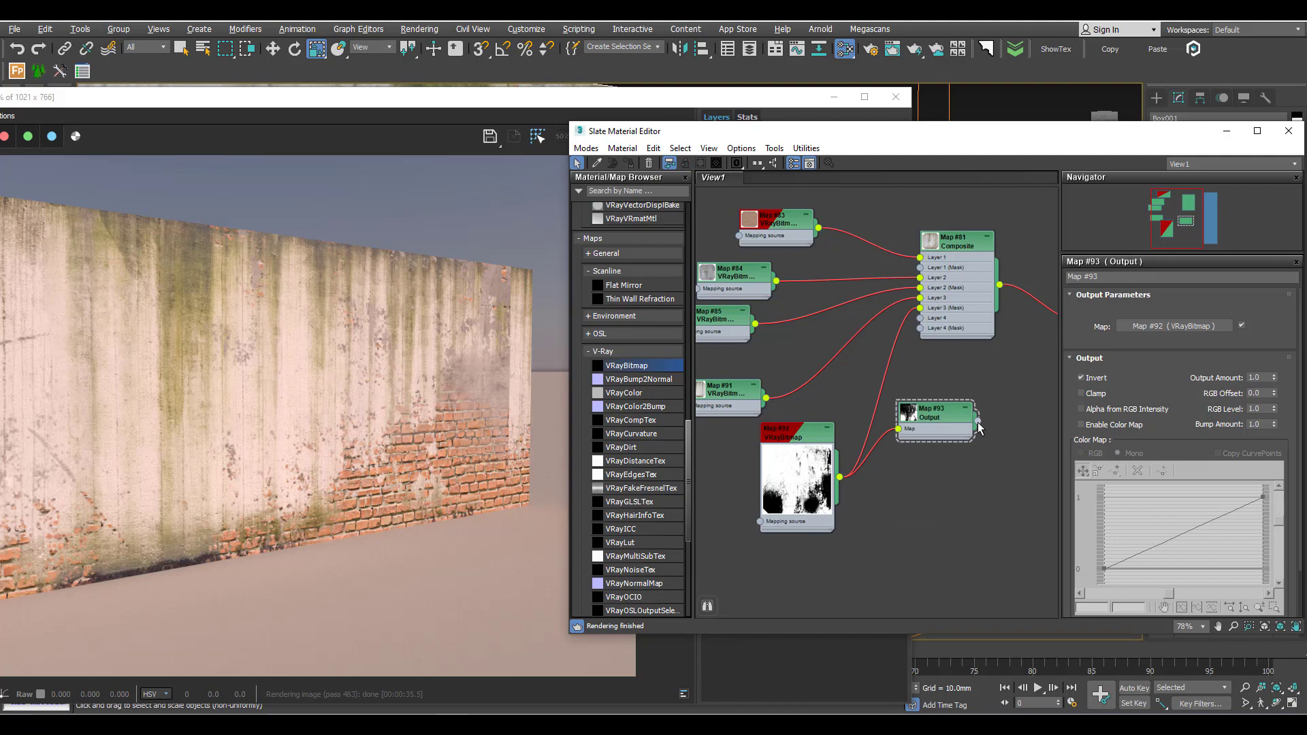
# Connect the Output map to the Composite's Layer 3 mask in place of the direct bitmap and examine the updated render.
pyautogui.moveTo(959, 389); pyautogui.dragTo(922, 312)
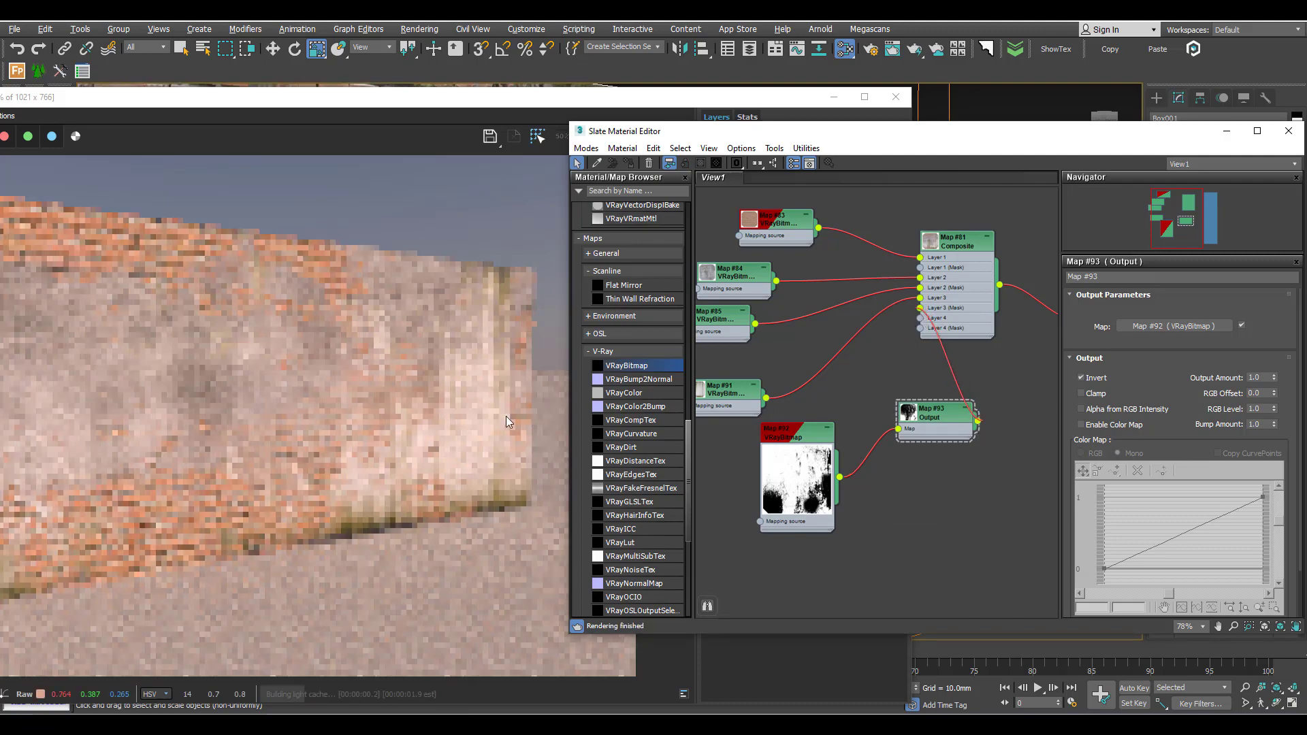
pyautogui.click(365, 437)
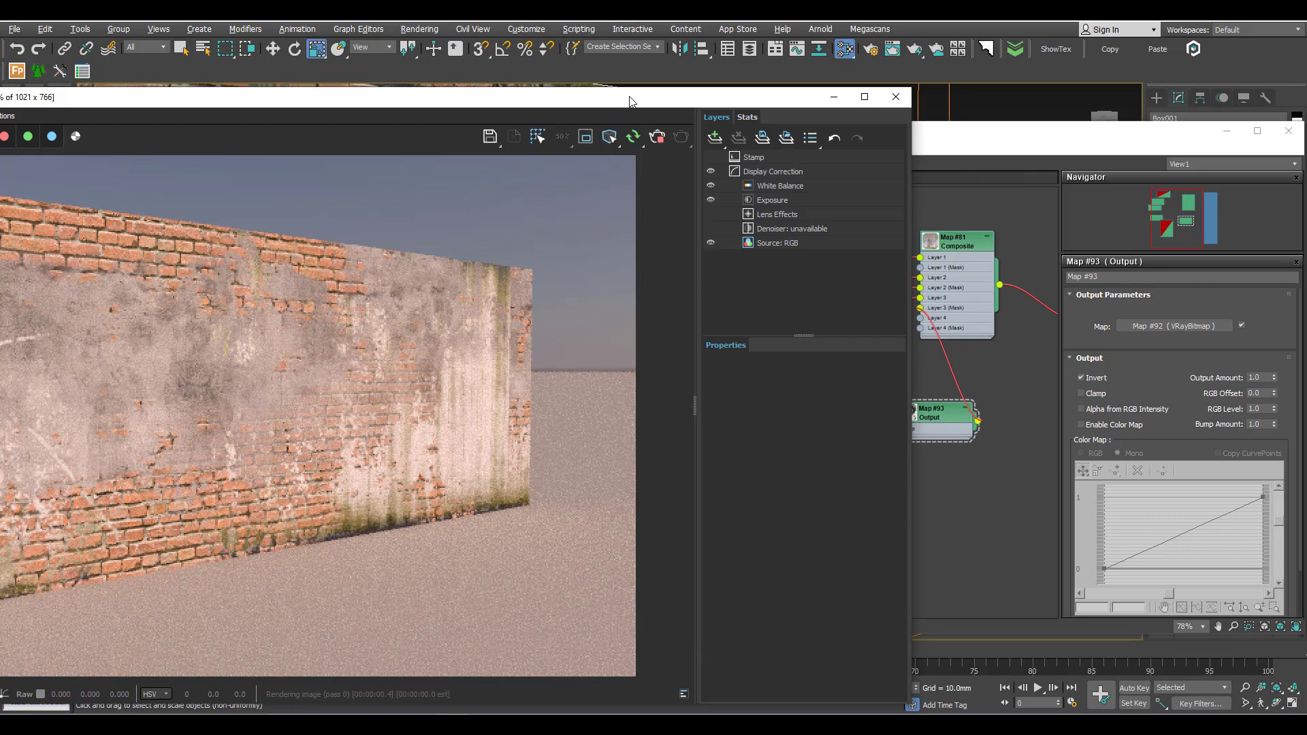
pyautogui.moveTo(627, 102); pyautogui.dragTo(752, 102)
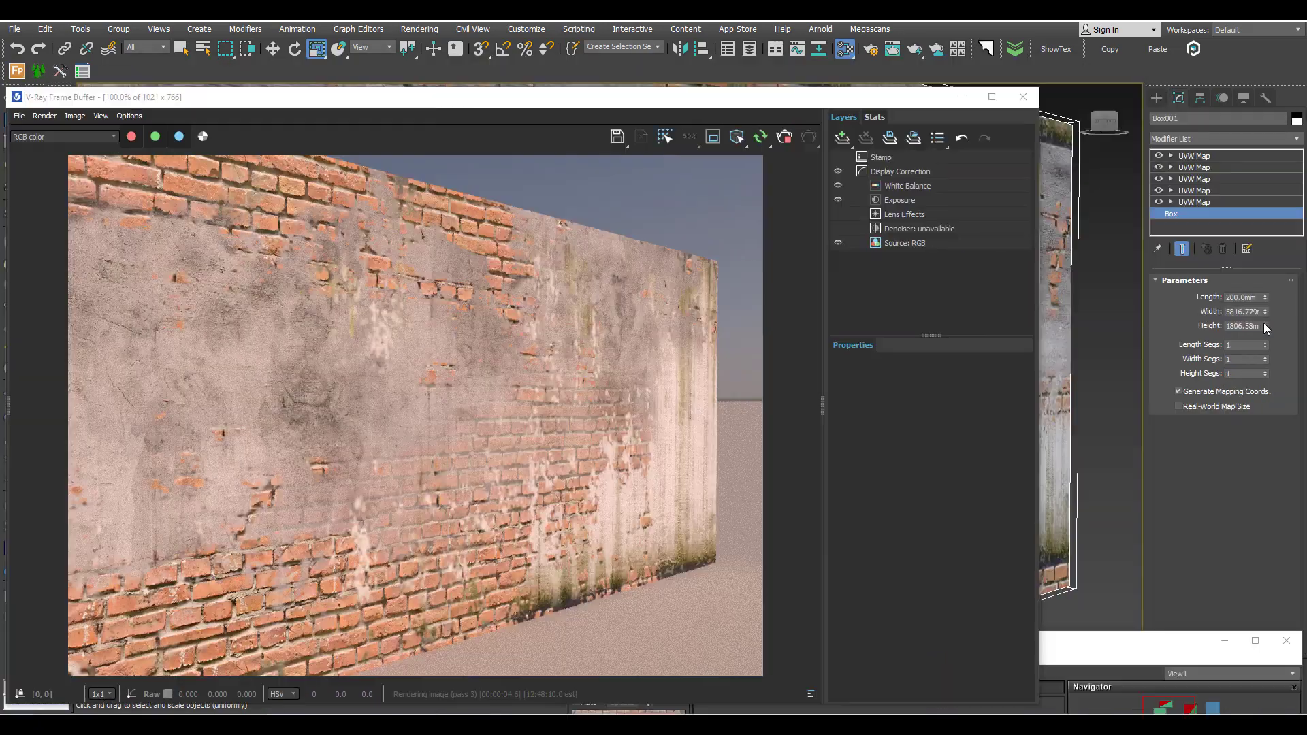
# Adjust the wall box's height and inspect the layered wall above the grass in the interactive render.
pyautogui.click(1265, 324)
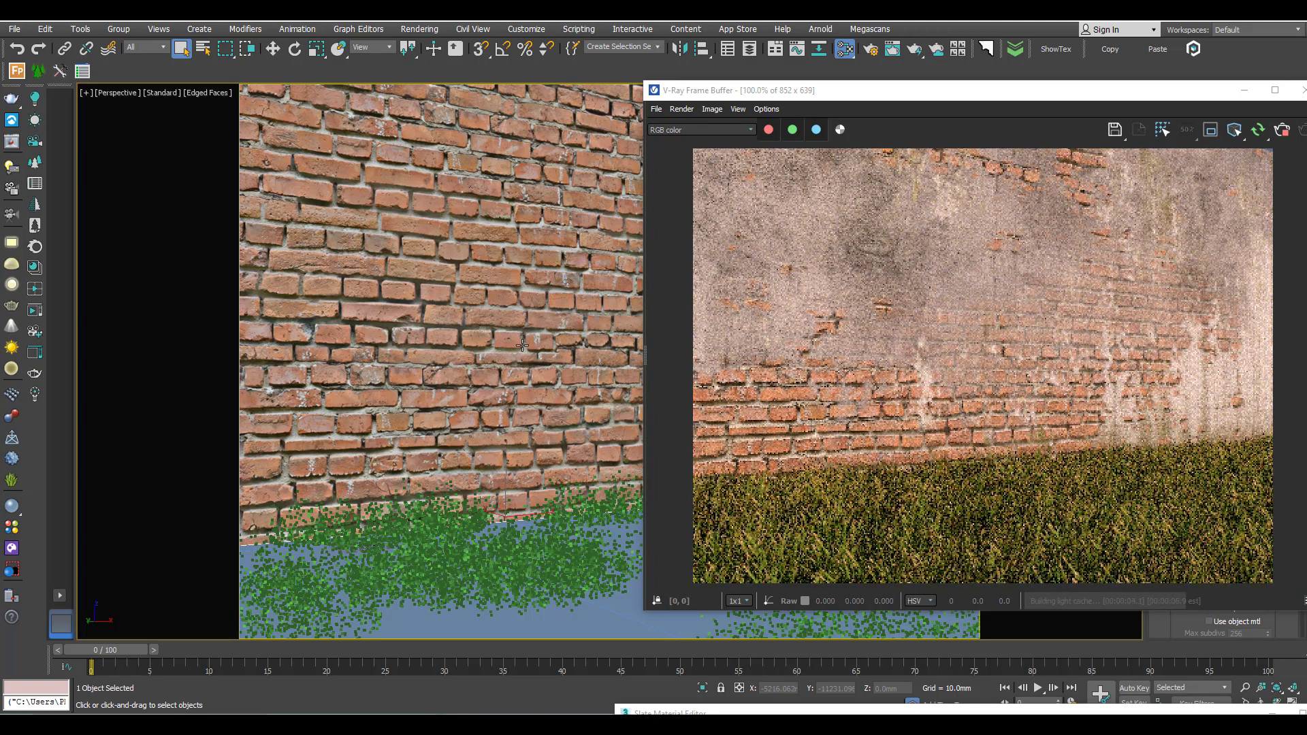
pyautogui.keyDown('alt'); pyautogui.moveTo(584, 393); pyautogui.dragTo(581, 409, button='middle'); pyautogui.keyUp('alt')
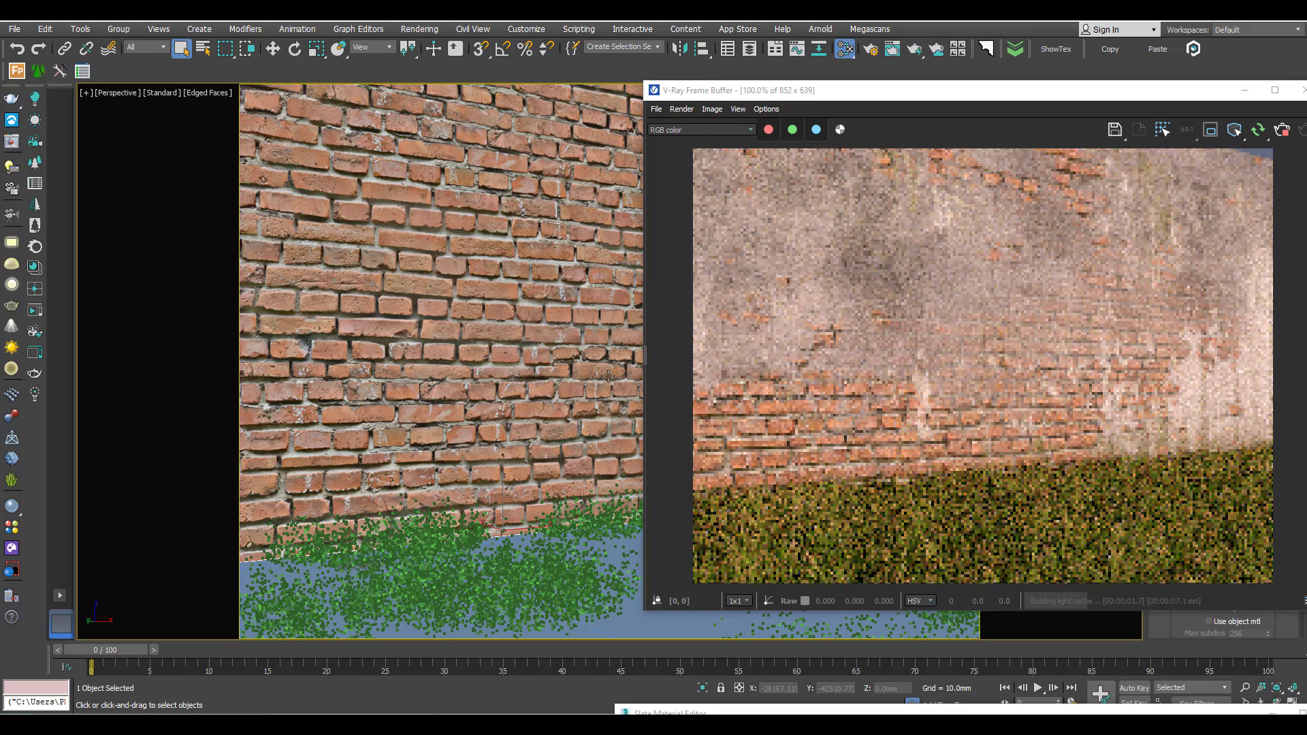